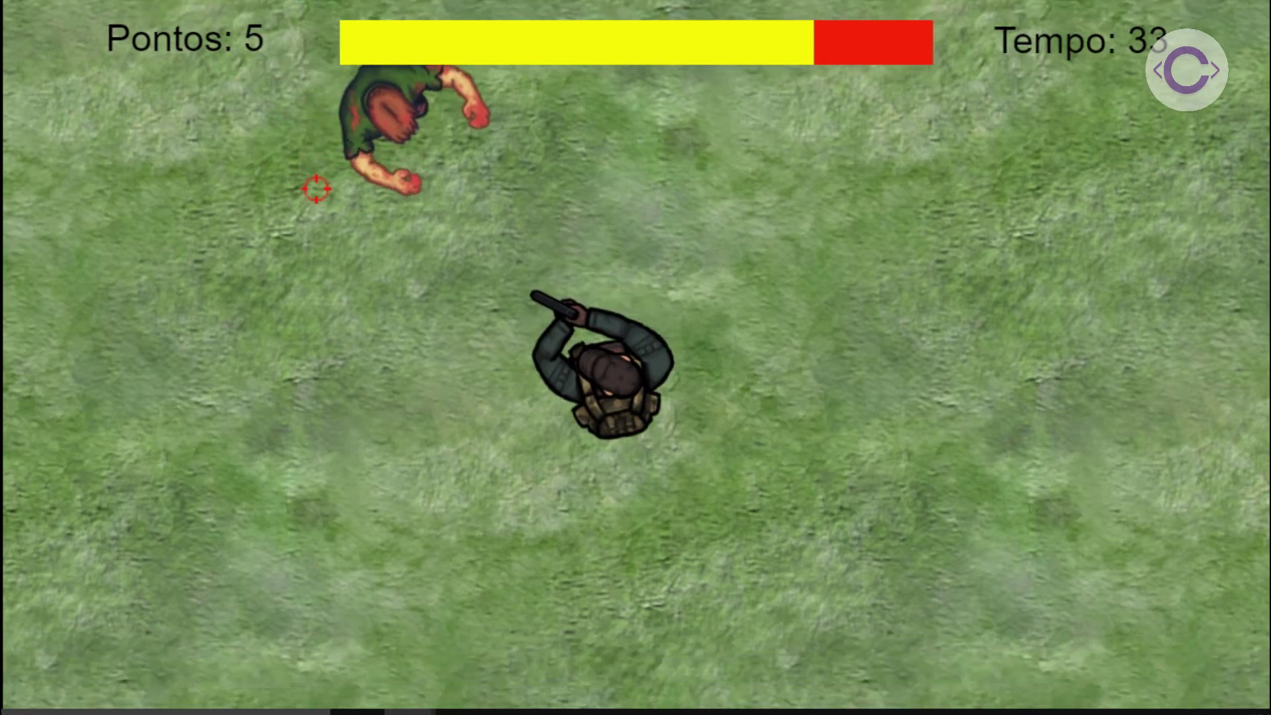
key("a")
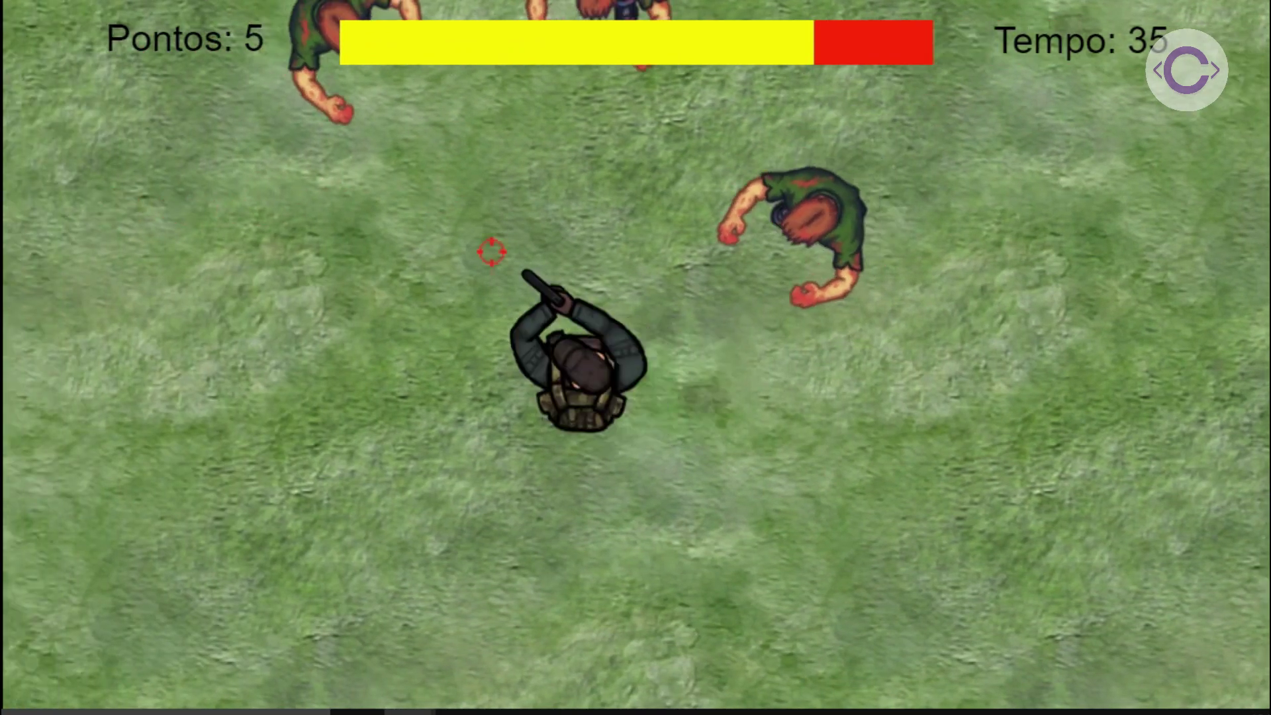
left_click(604, 270)
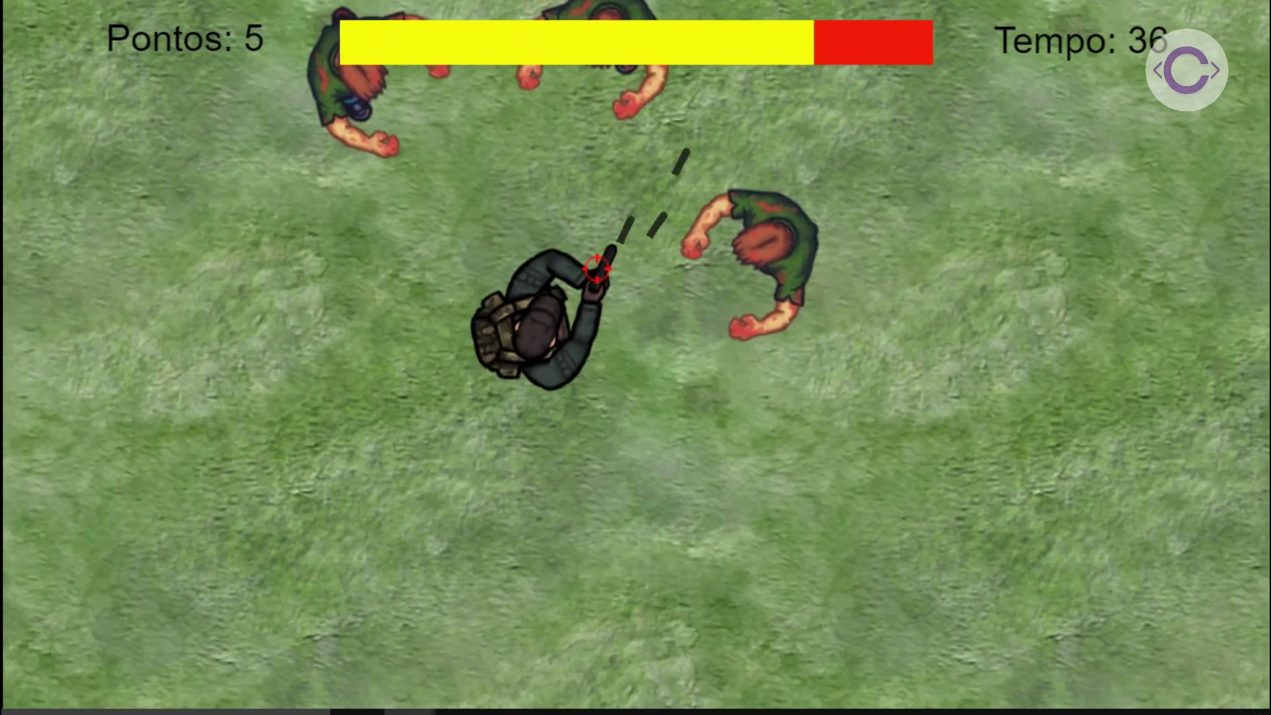
left_click(635, 219)
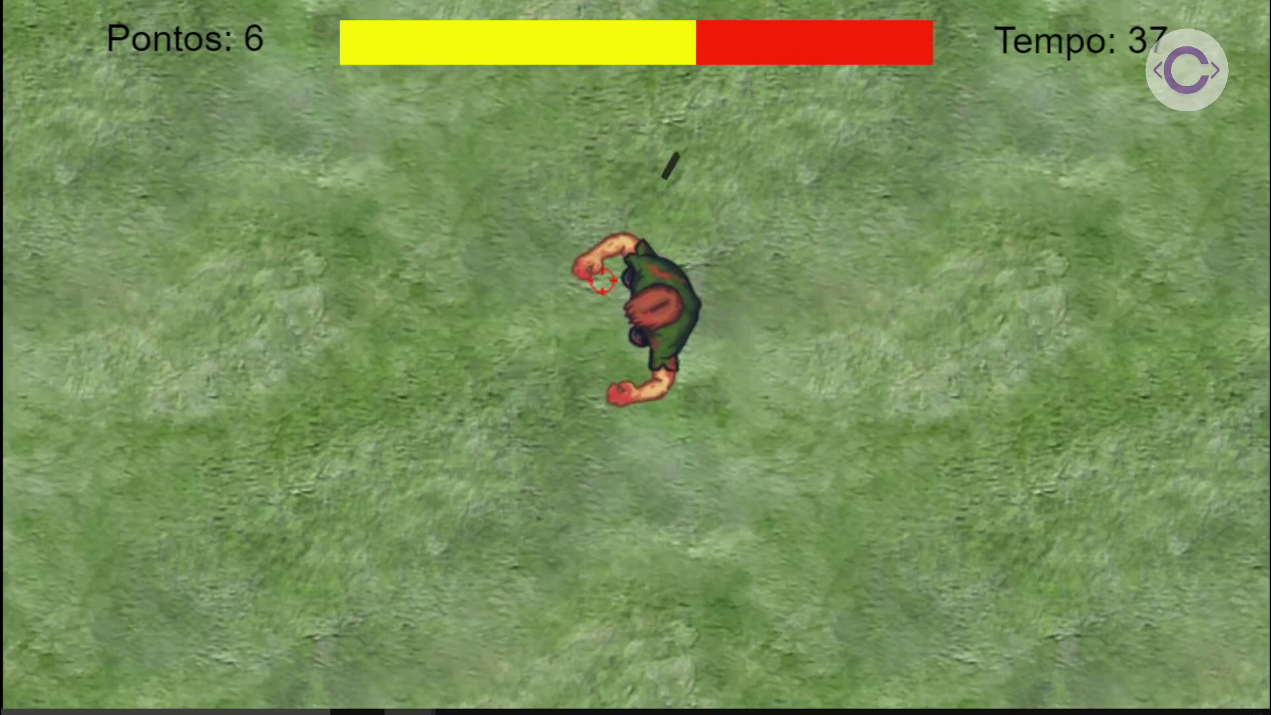
left_click(668, 219)
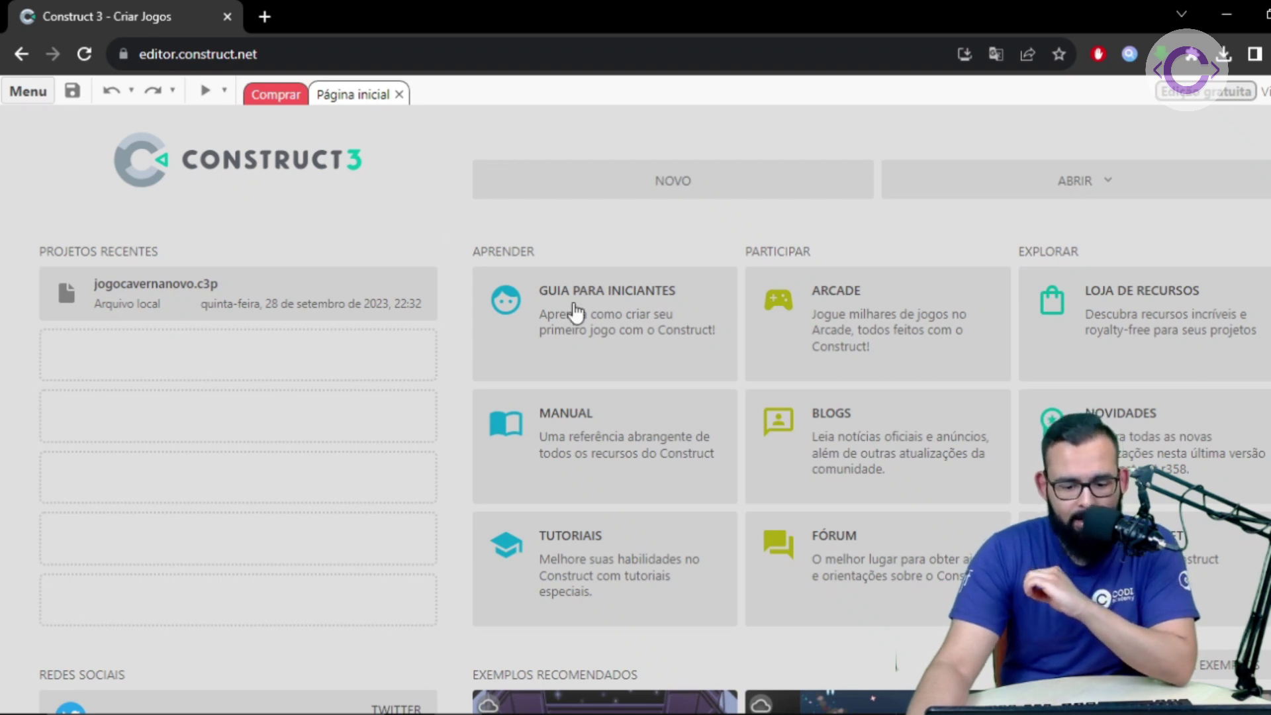
Switch to File Explorer and look over the Material zumbilandia (Ok) folder, including the roteiro zumbis PDF
key("alt+Tab")
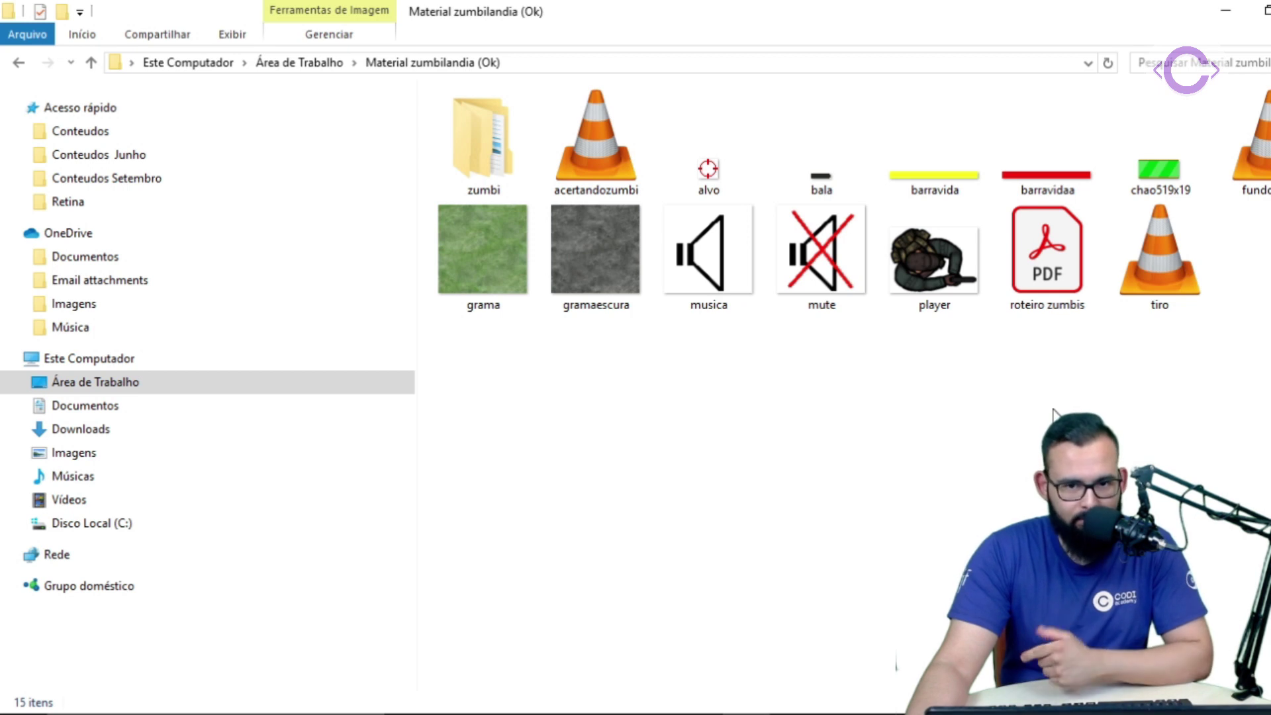
left_click(1069, 240)
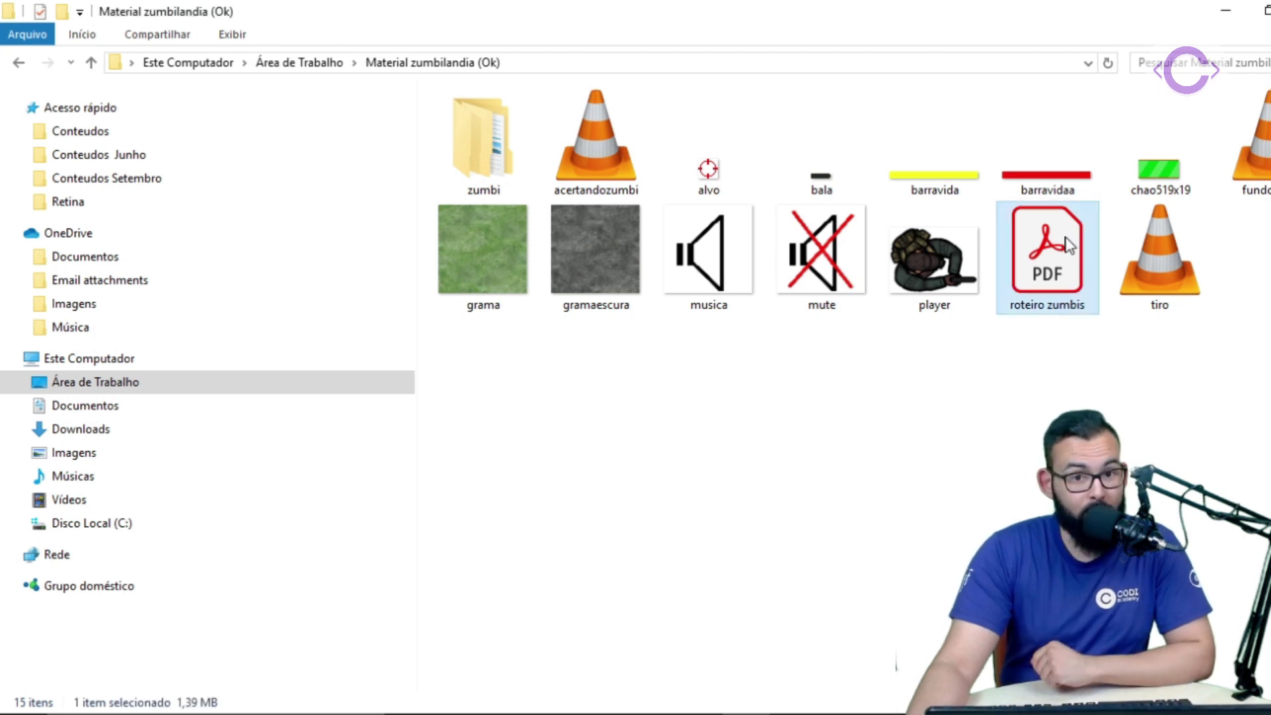
left_click(1027, 395)
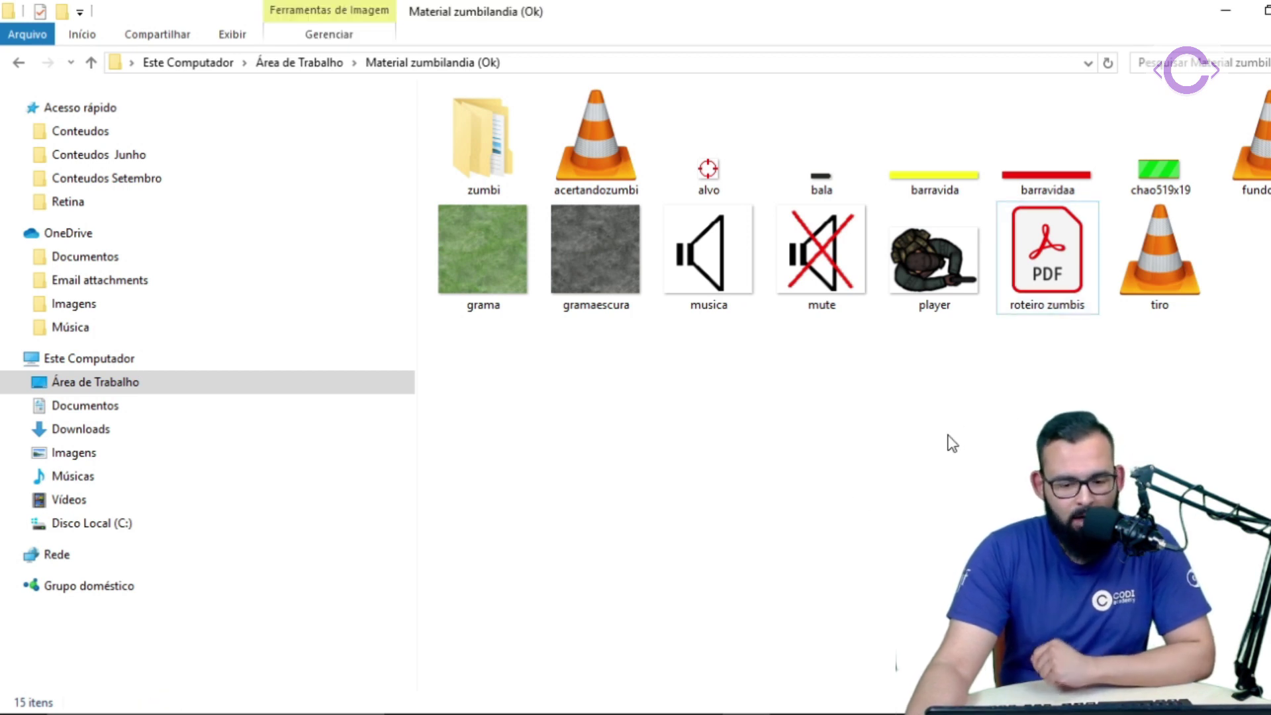
Switch to Construct 3 and create a new project named jogozumbilandia
key("alt+Tab")
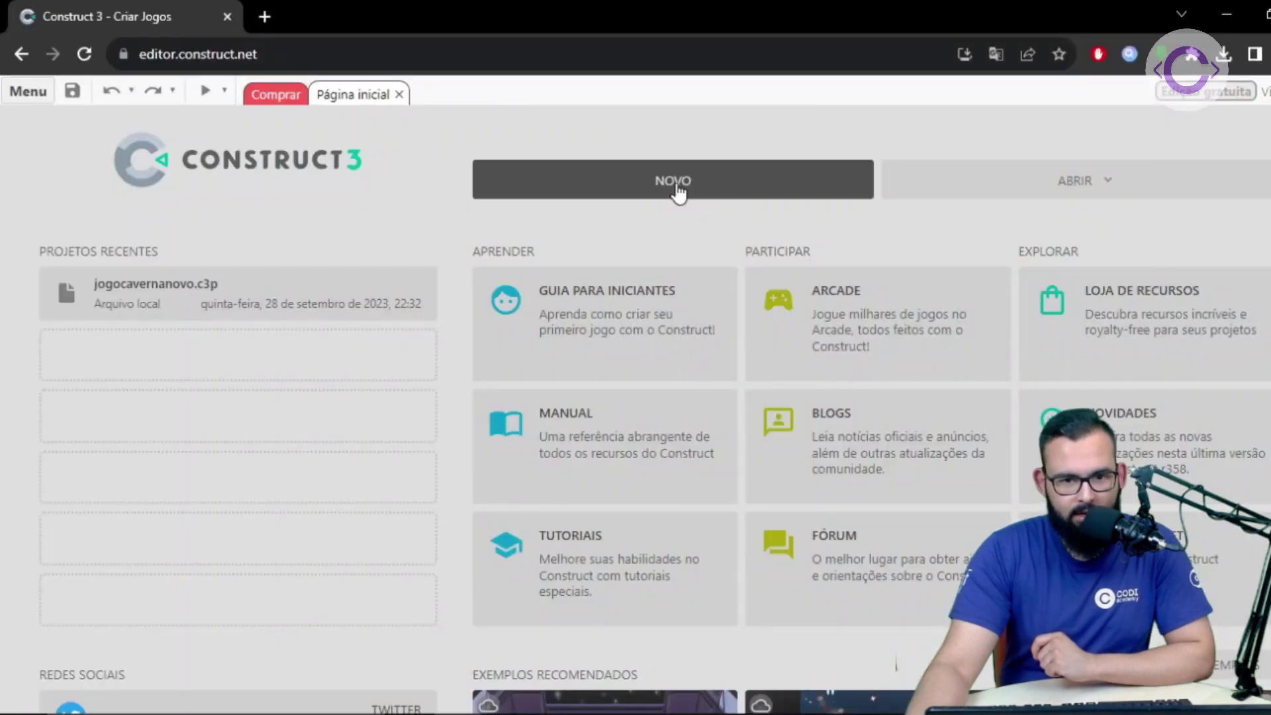
left_click(676, 188)
type("jogozumbils")
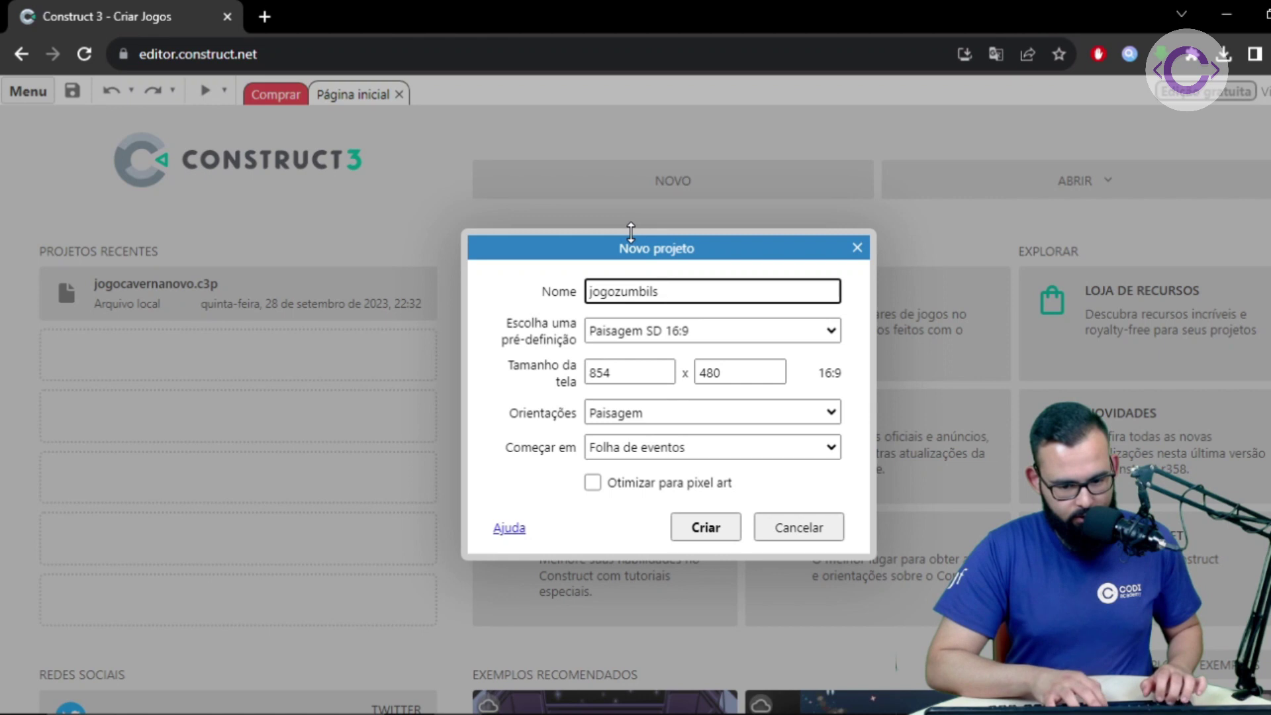
key("BackSpace")
type("andia")
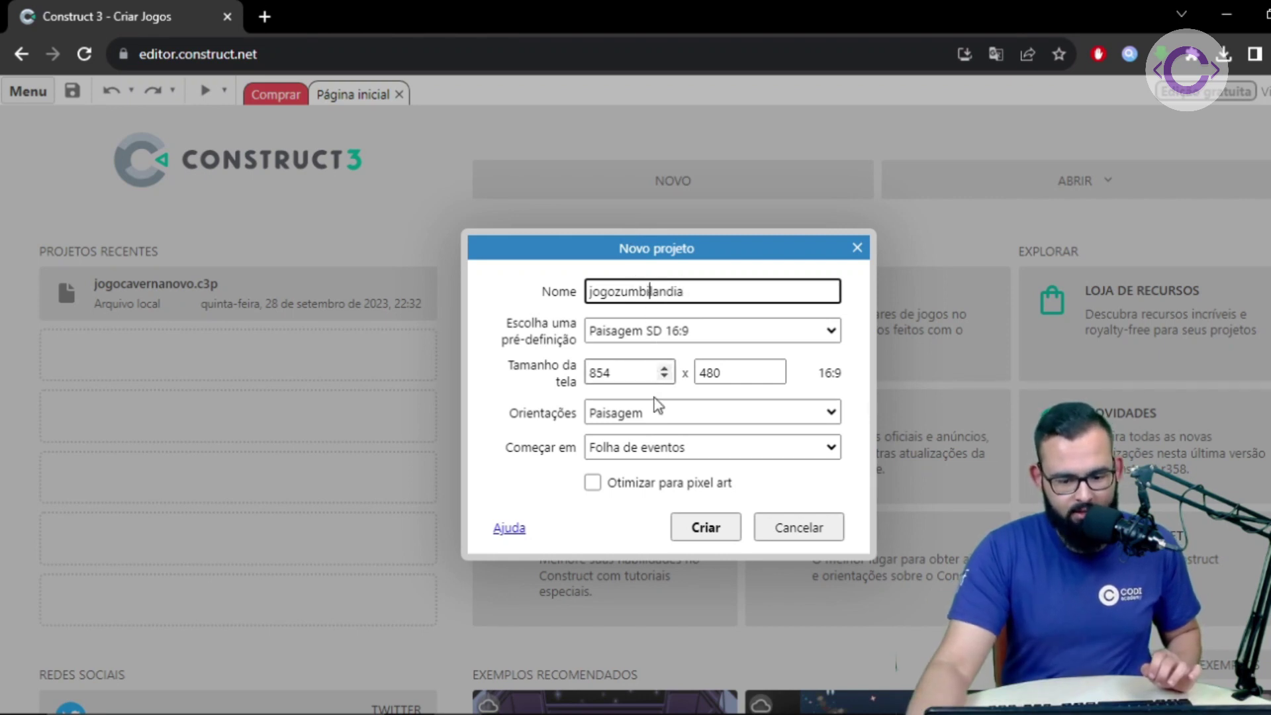
left_click(706, 529)
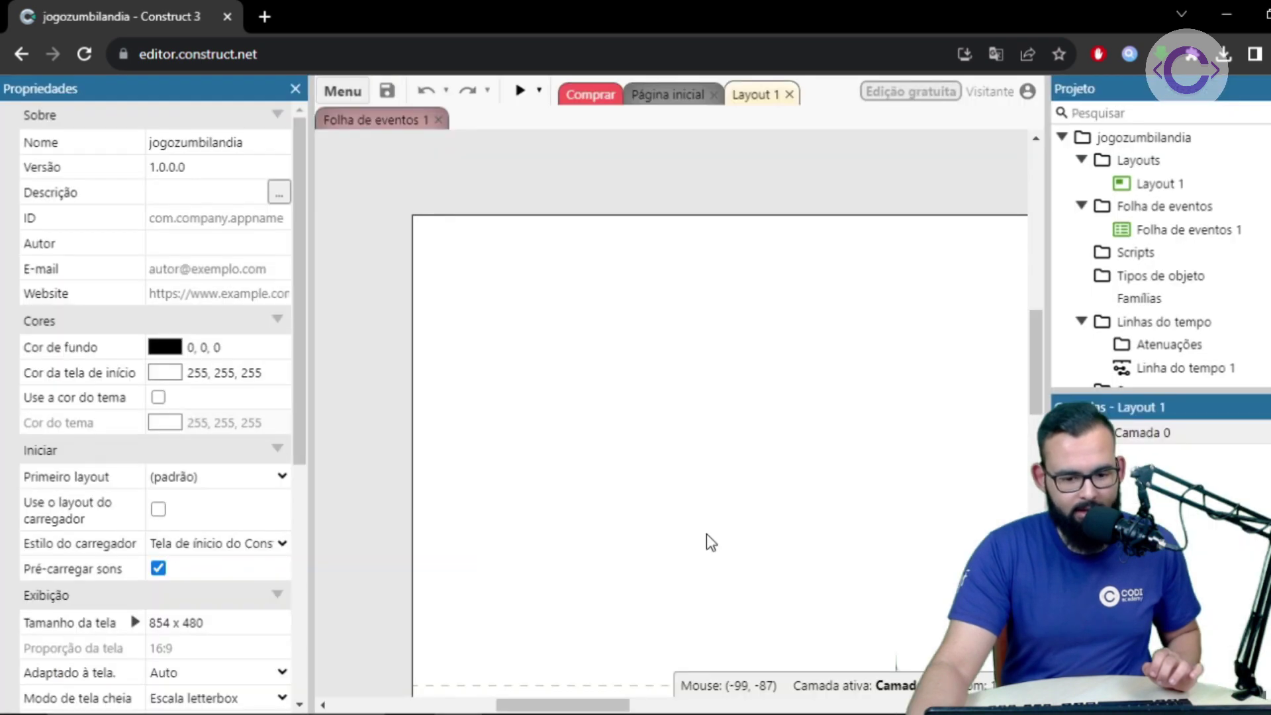
left_click(716, 527)
scroll(720, 531, "down", 5, "ctrl")
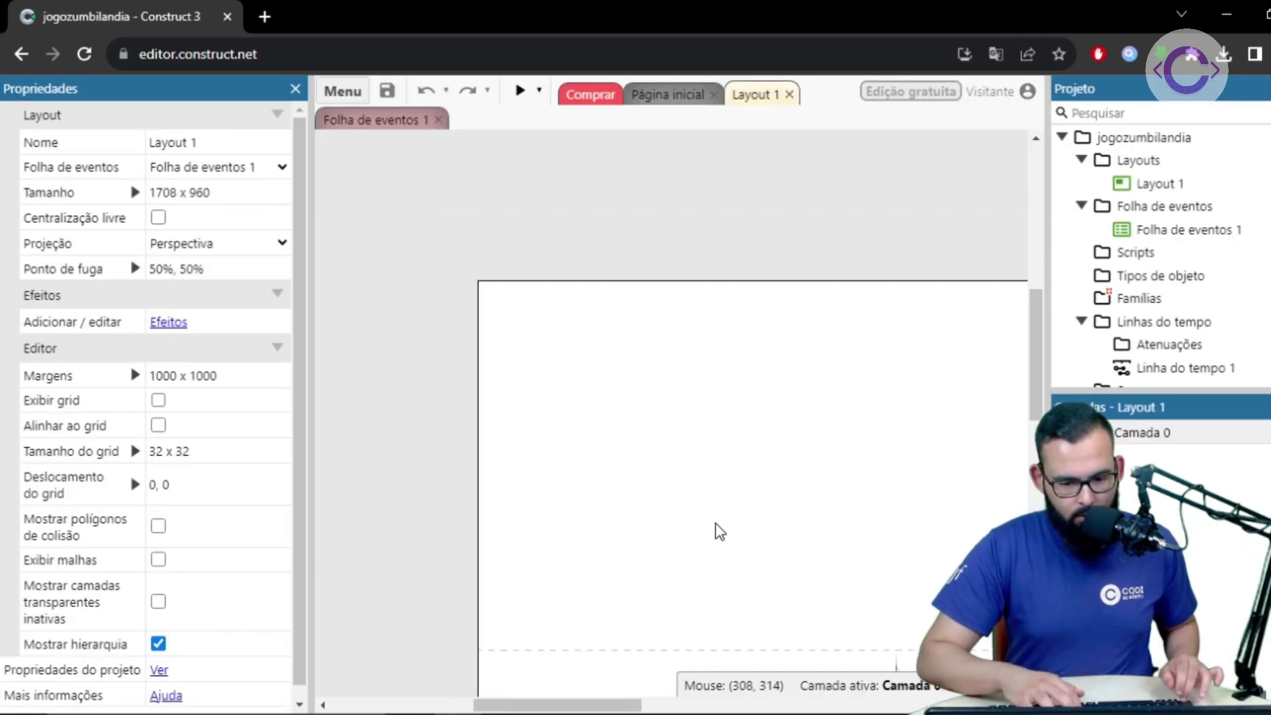
scroll(720, 531, "down", 2, "ctrl")
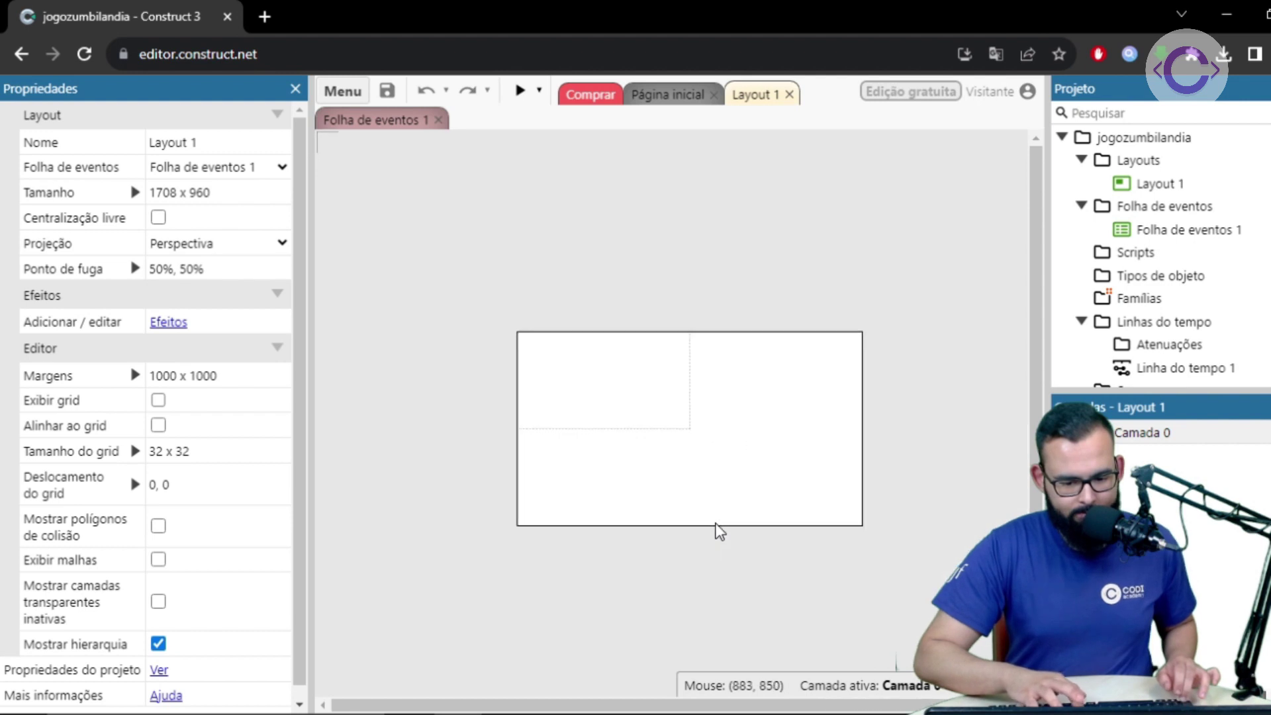
scroll(720, 531, "up", 4, "ctrl")
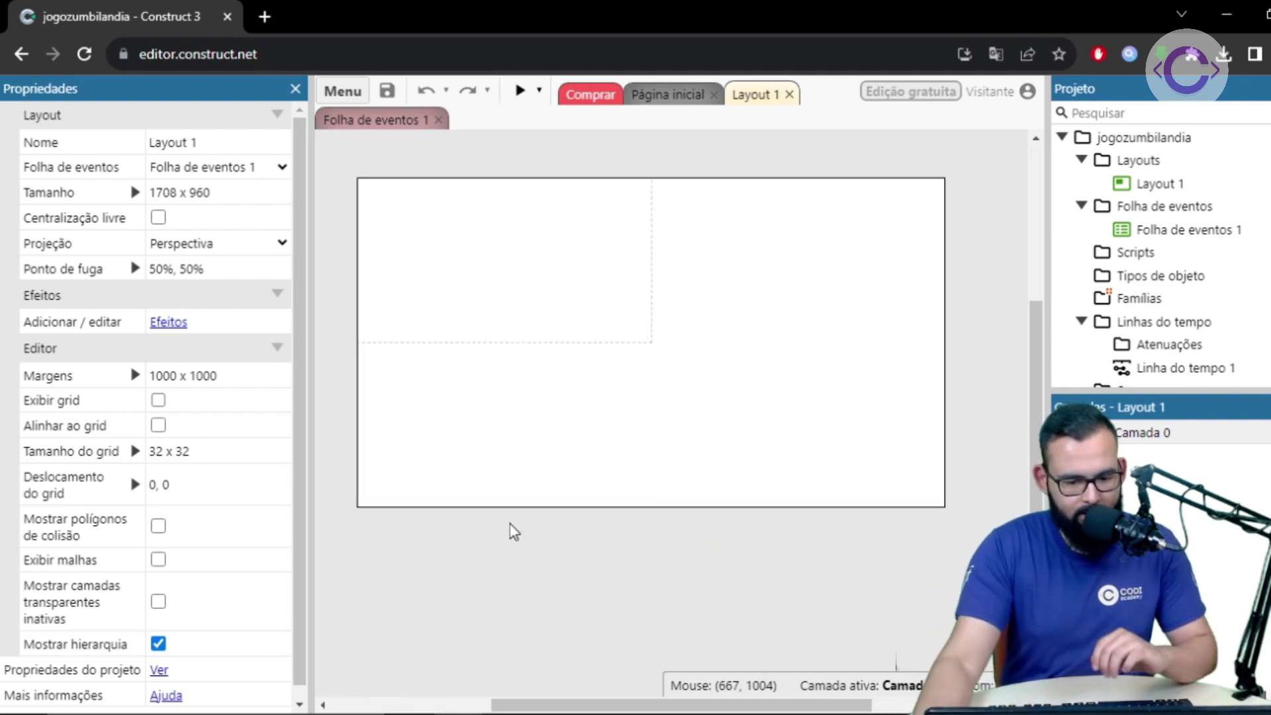
scroll(556, 474, "up", 3)
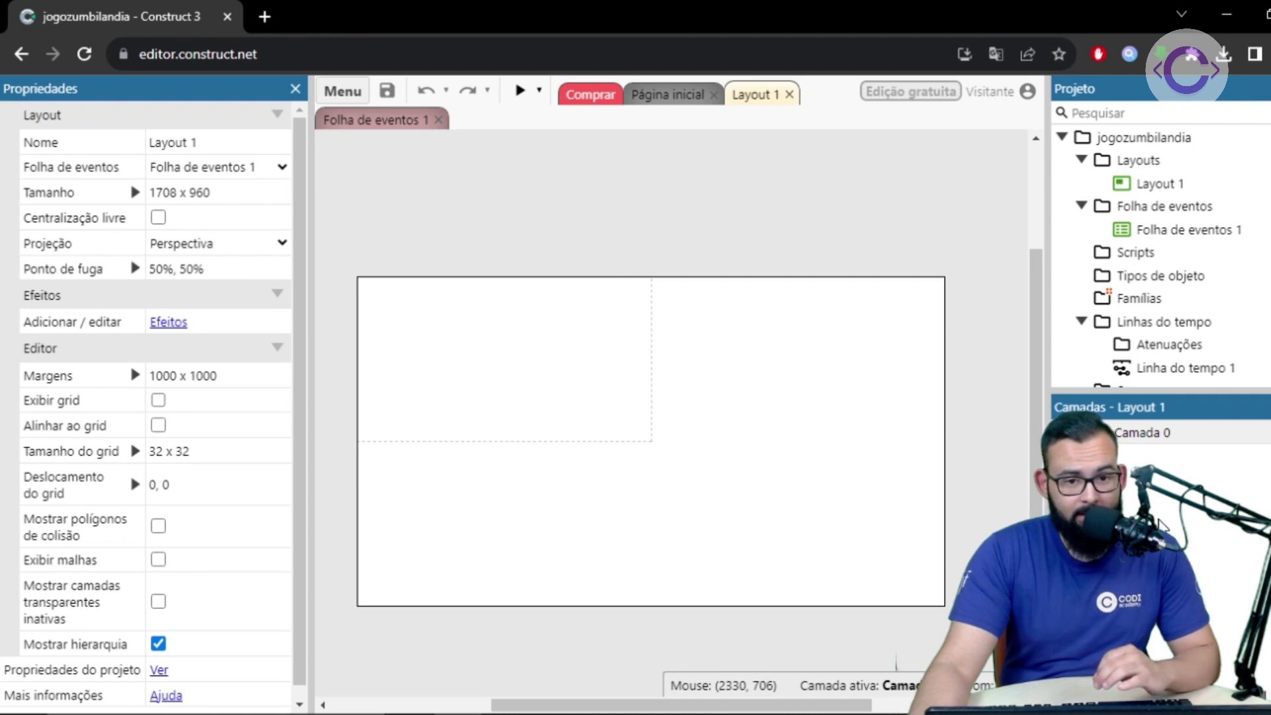
right_click(1138, 438)
left_click(946, 537)
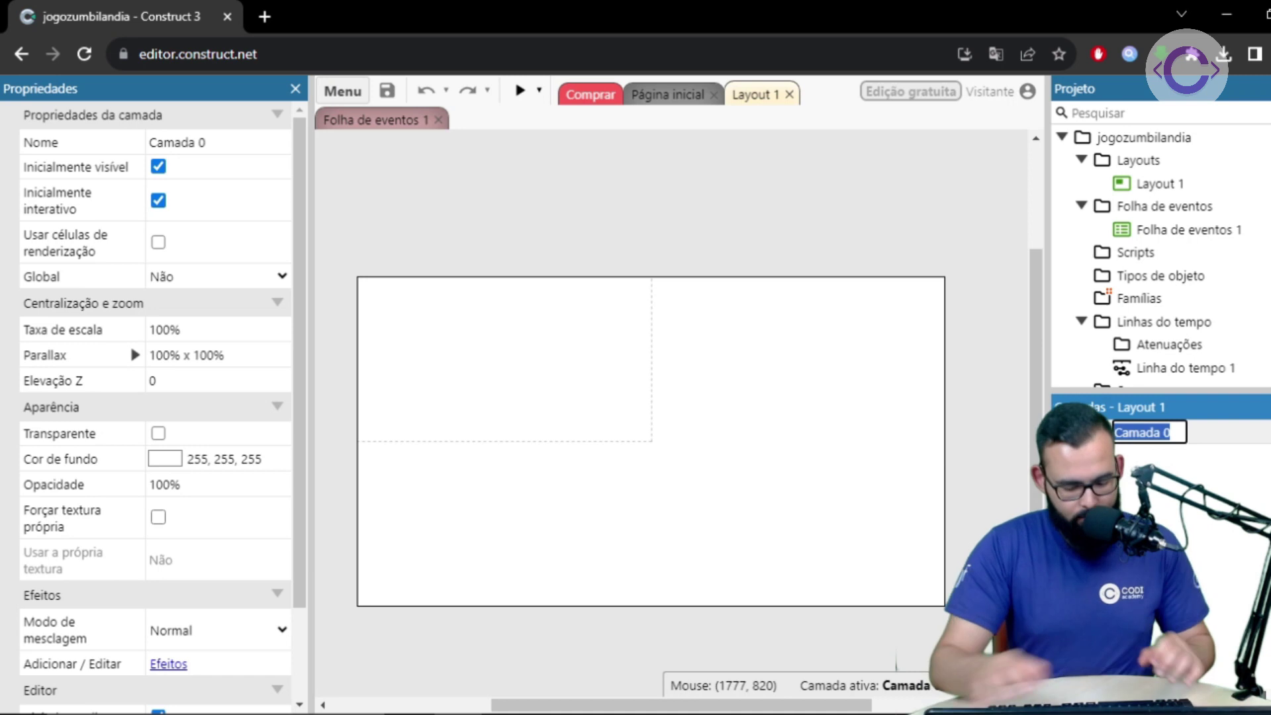
key("Return")
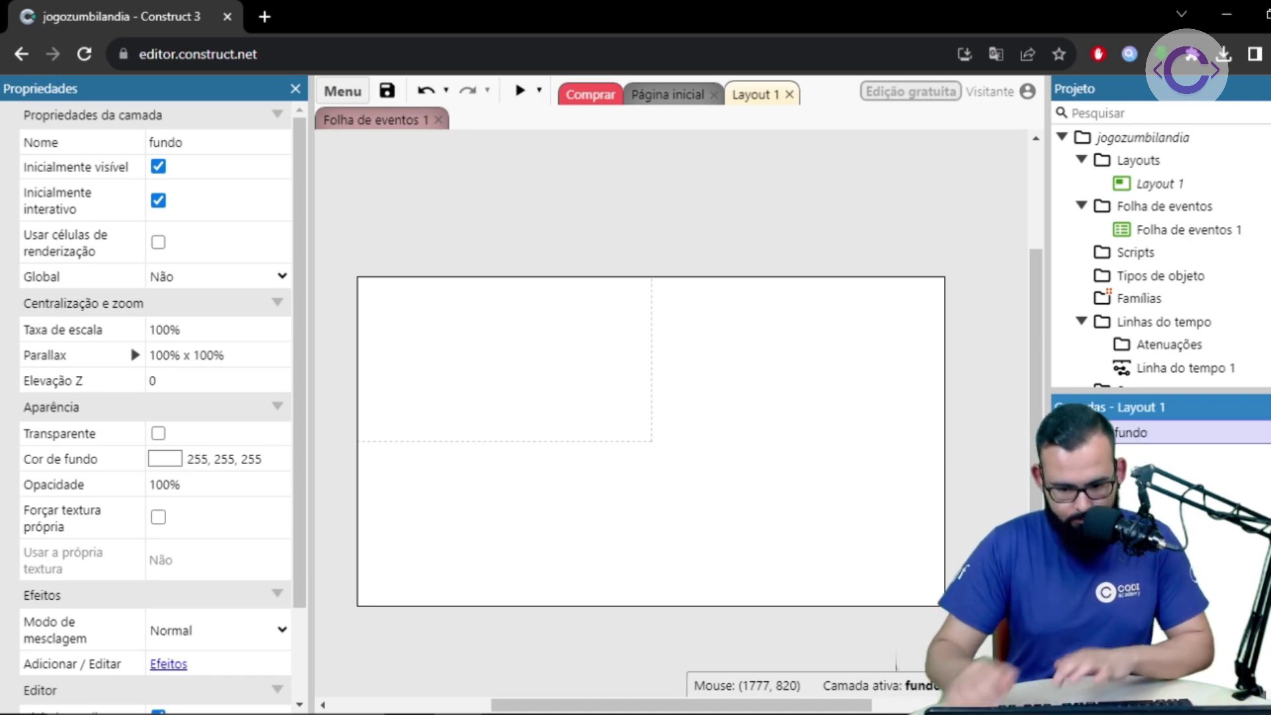
right_click(1138, 506)
left_click(966, 526)
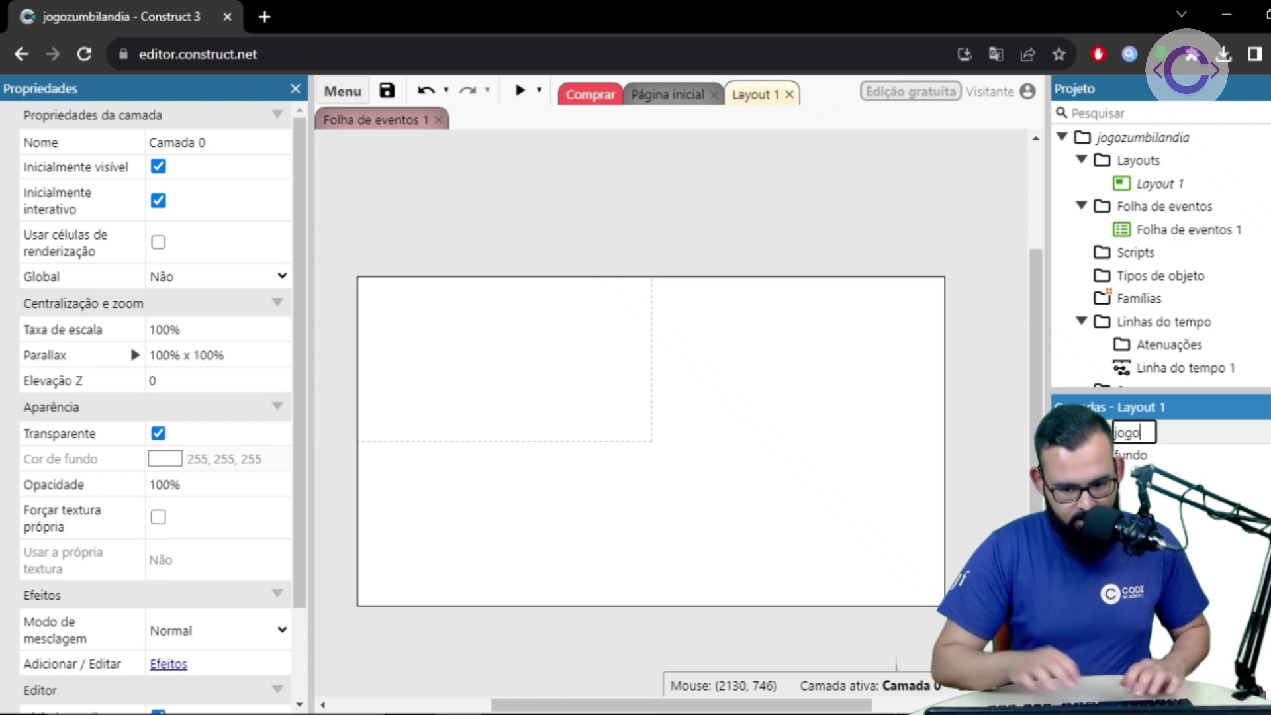
type("jogo")
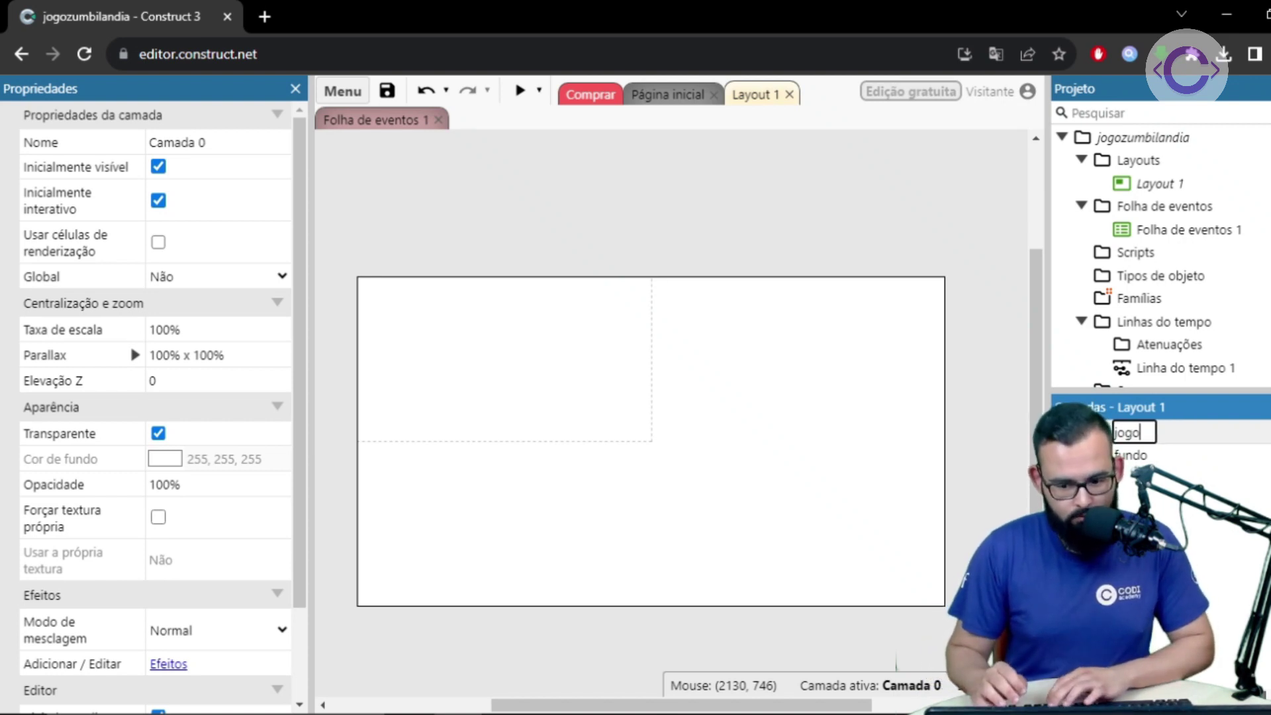
key("ctrl+z")
Rename the layer Camada 0 of Layout 1 as jogo
right_click(1134, 437)
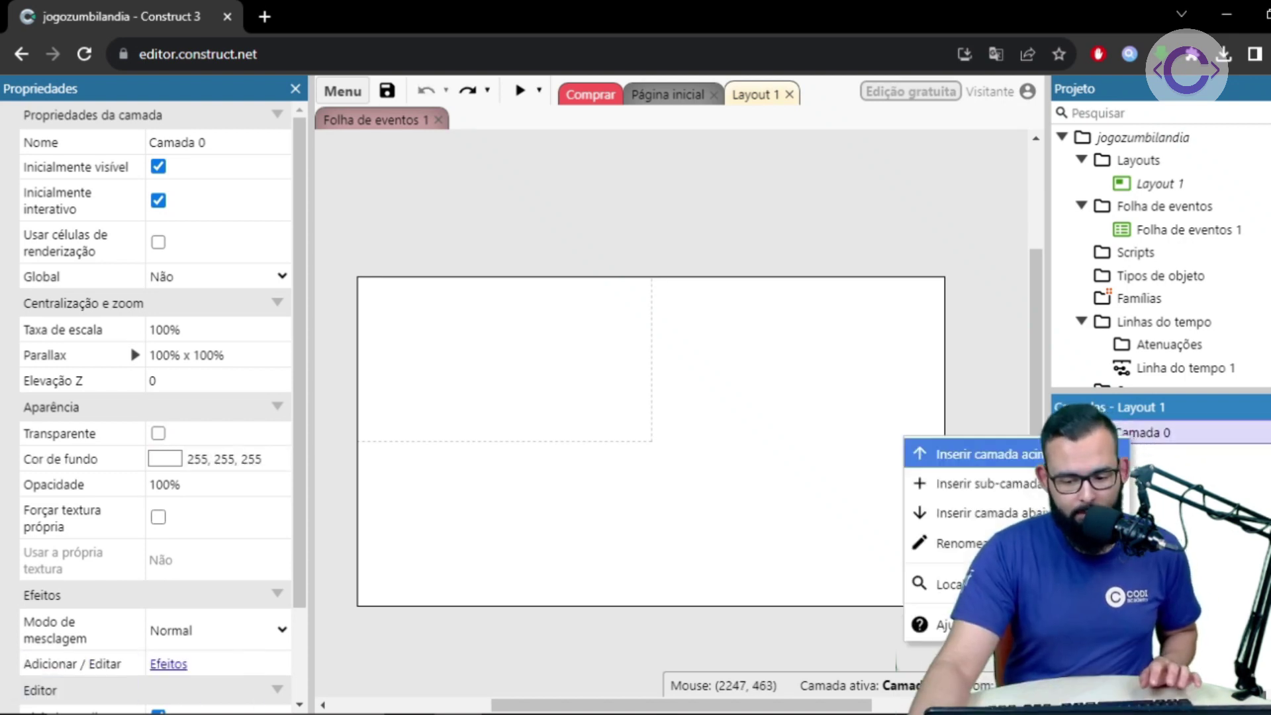
left_click(948, 538)
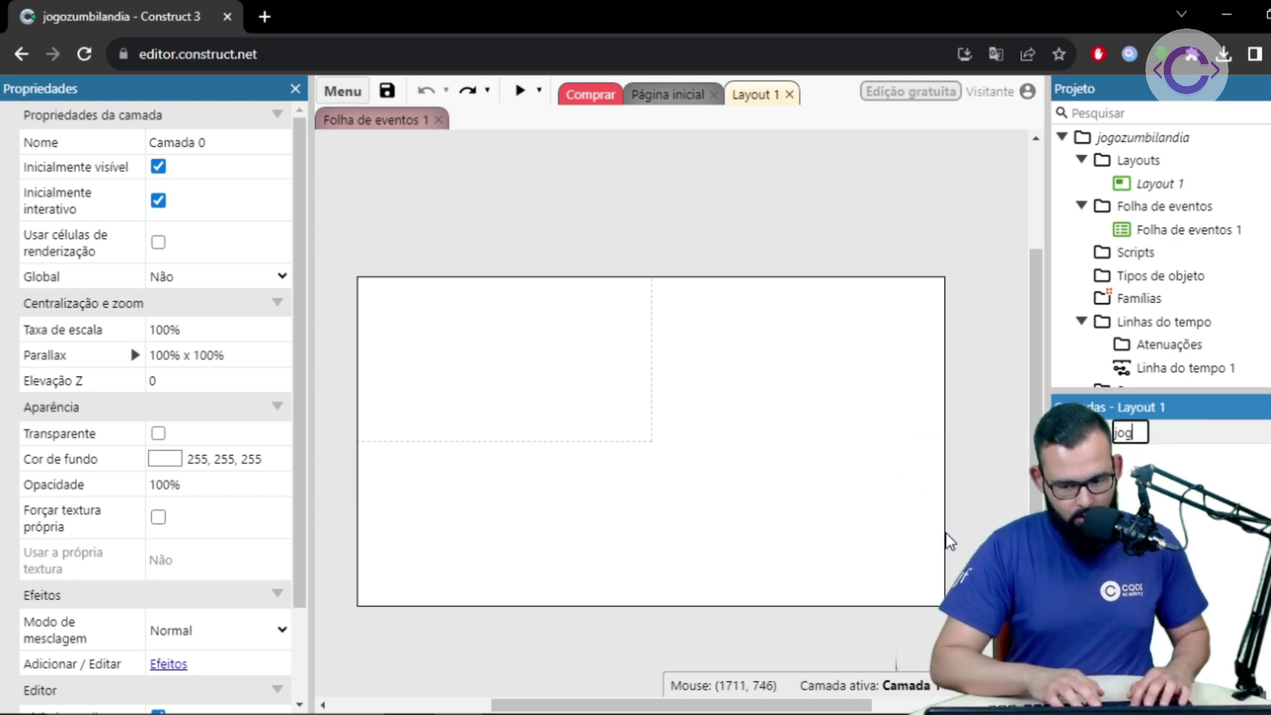
type("jogo")
key("Return")
Add a new layer above jogo and name it pontos
right_click(946, 534)
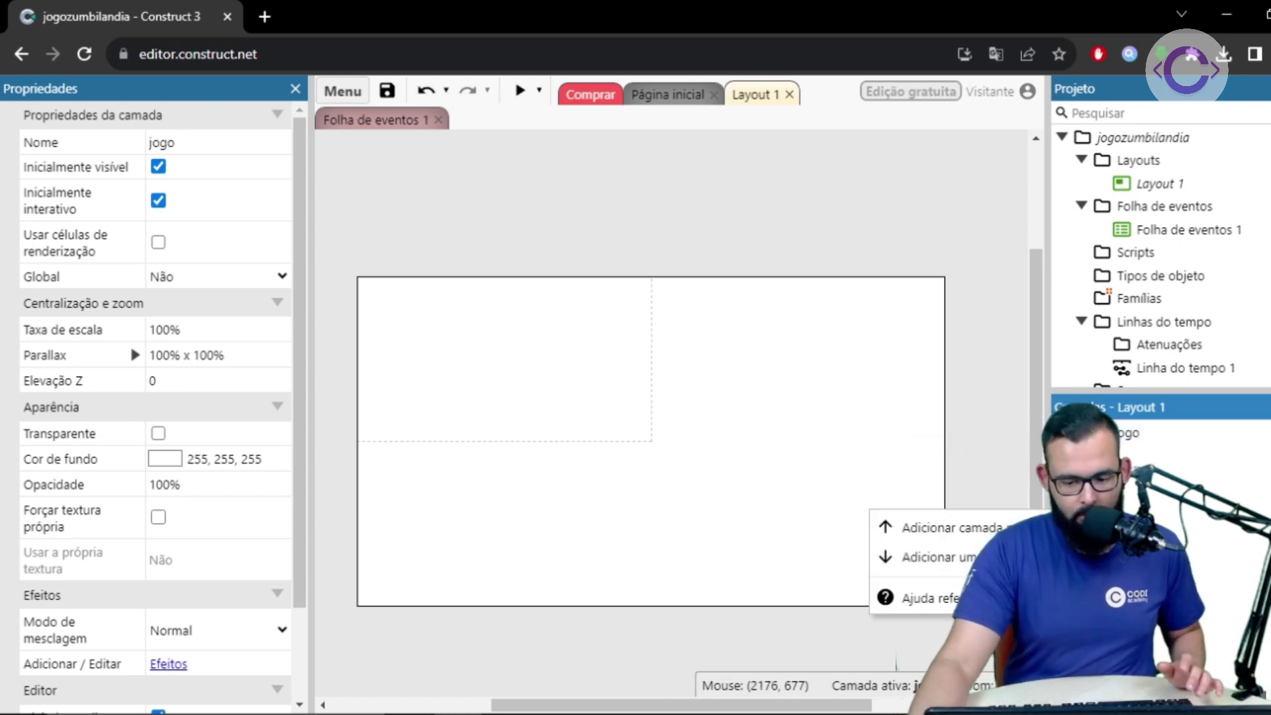
left_click(954, 529)
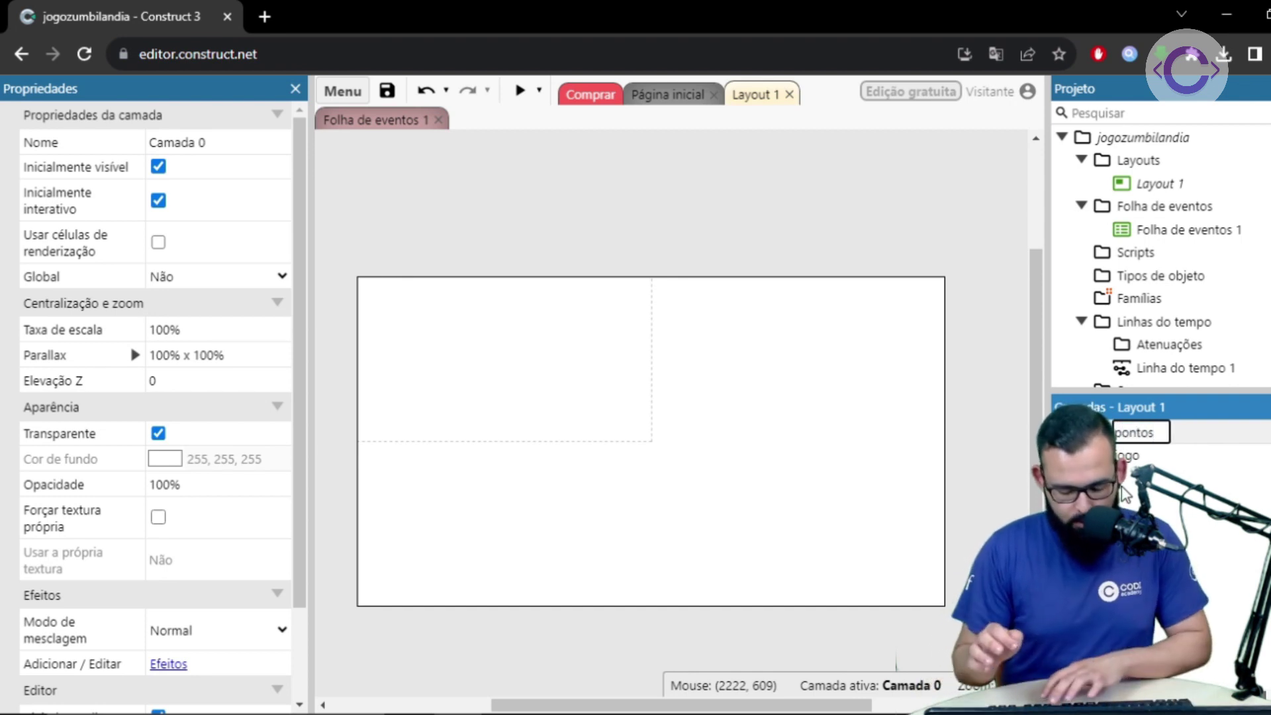
type("pontos")
key("Return")
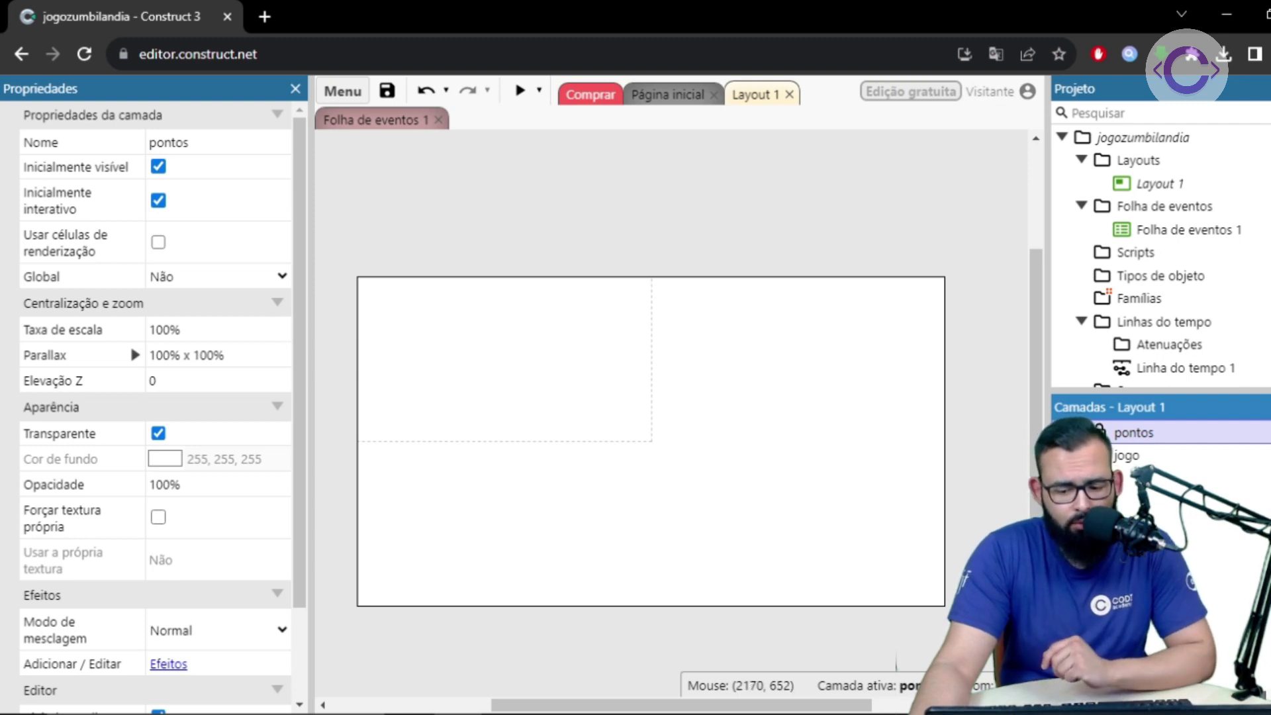
Insert a Sprite object in the upper-left area of the layout on the jogo layer and load the player image into it
left_click(1125, 455)
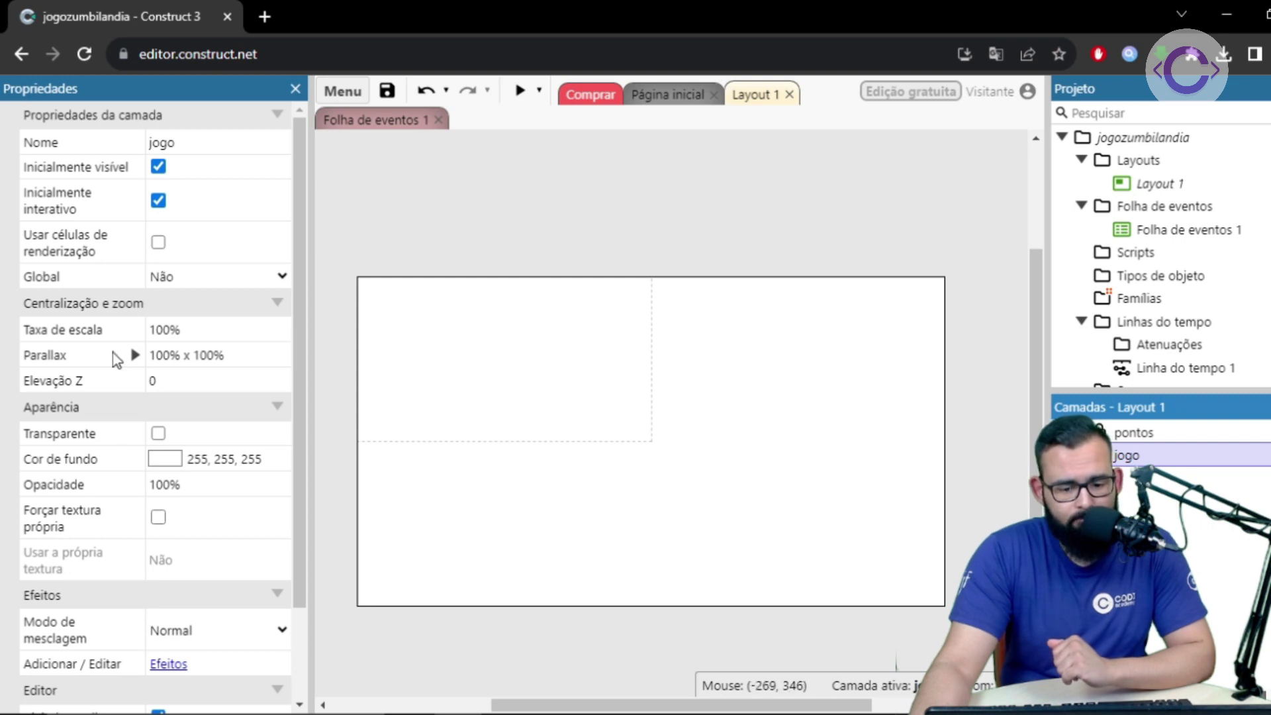
double_click(515, 400)
scroll(569, 372, "down", 4)
scroll(569, 372, "down", 6)
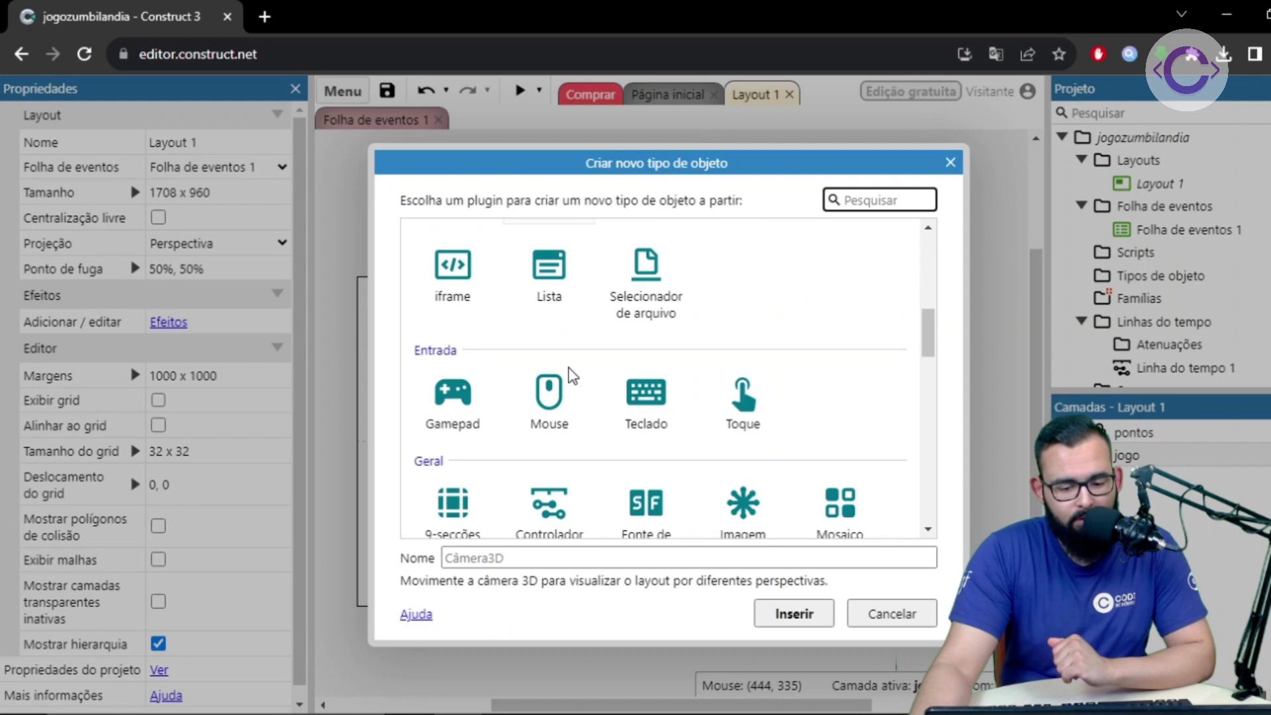
left_click(726, 421)
double_click(726, 421)
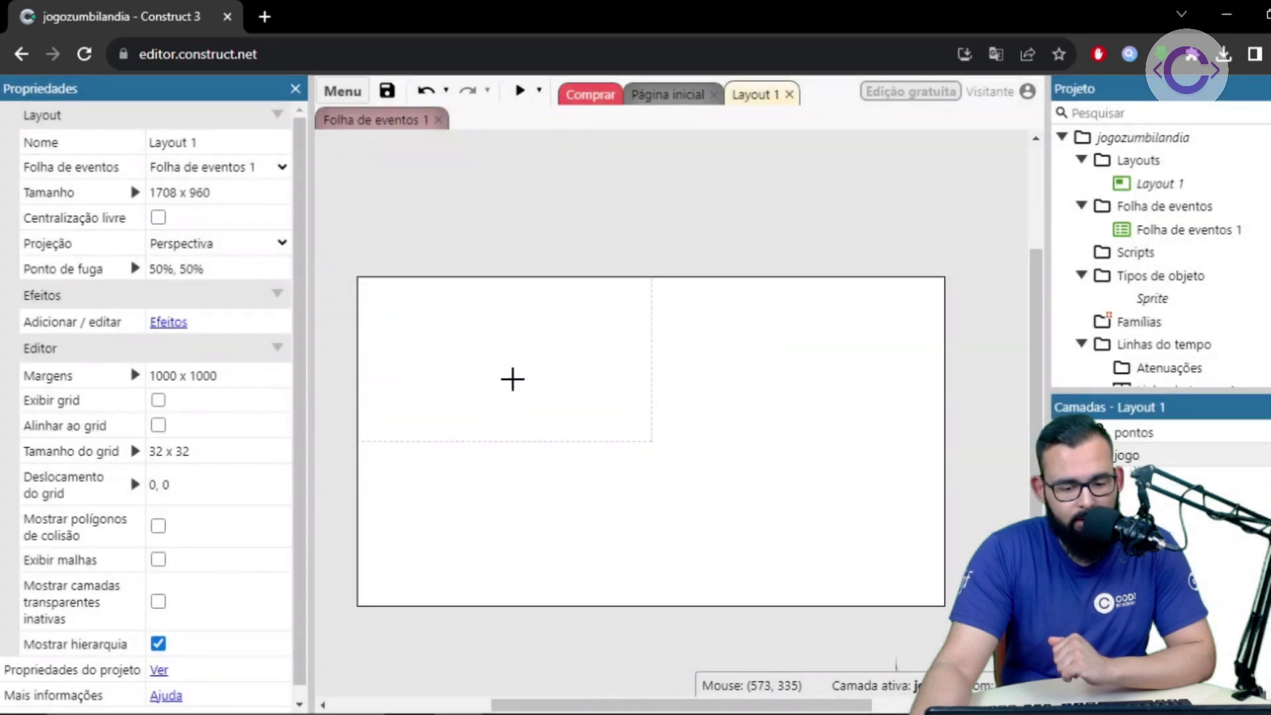
left_click(417, 352)
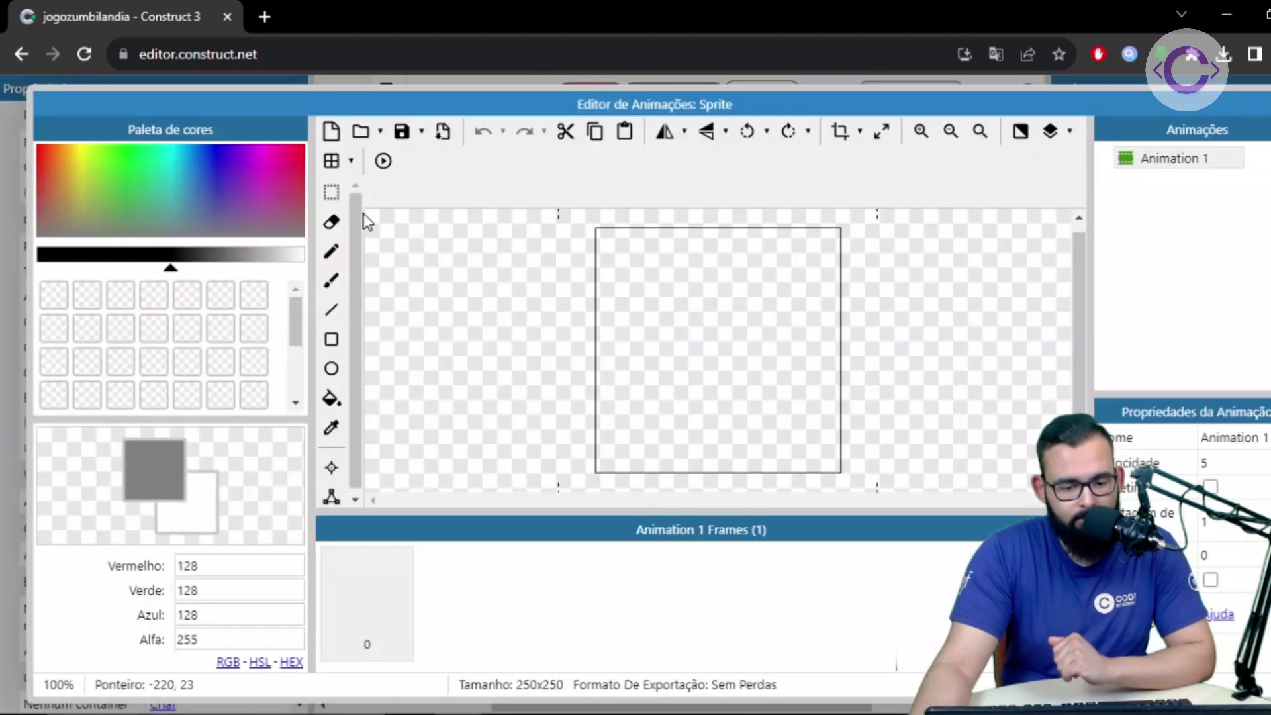
left_click(361, 133)
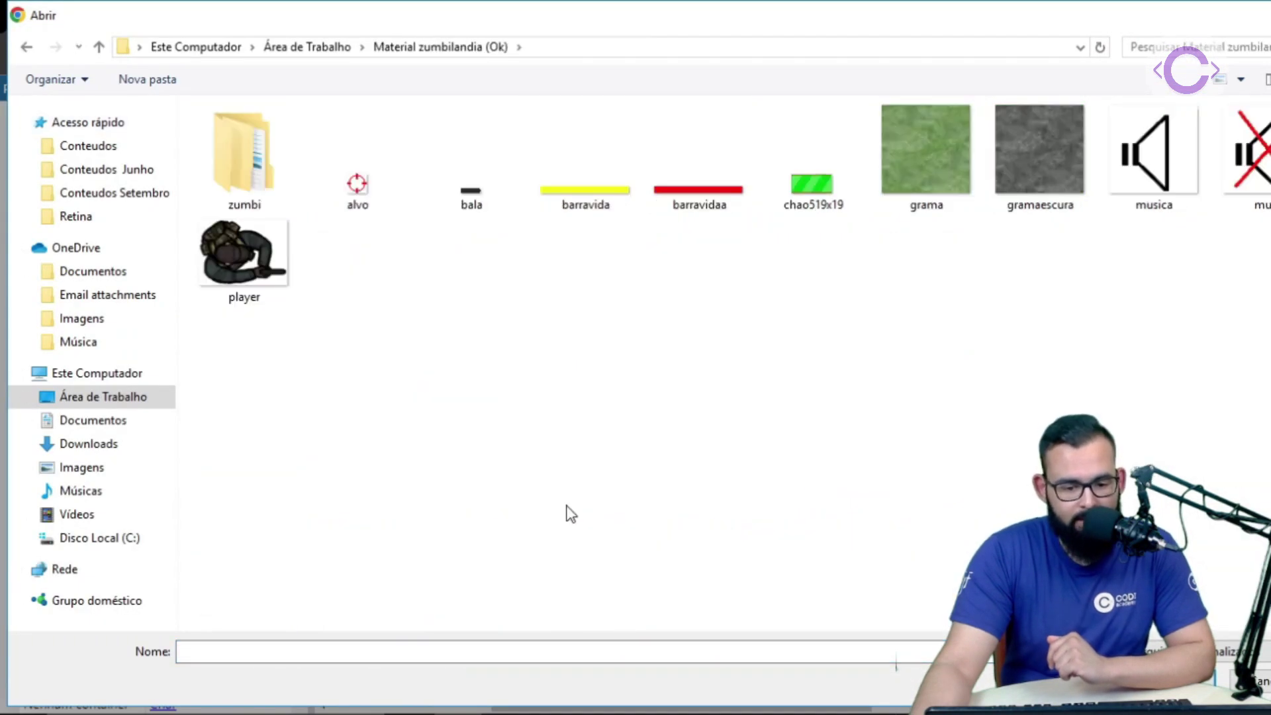
double_click(236, 265)
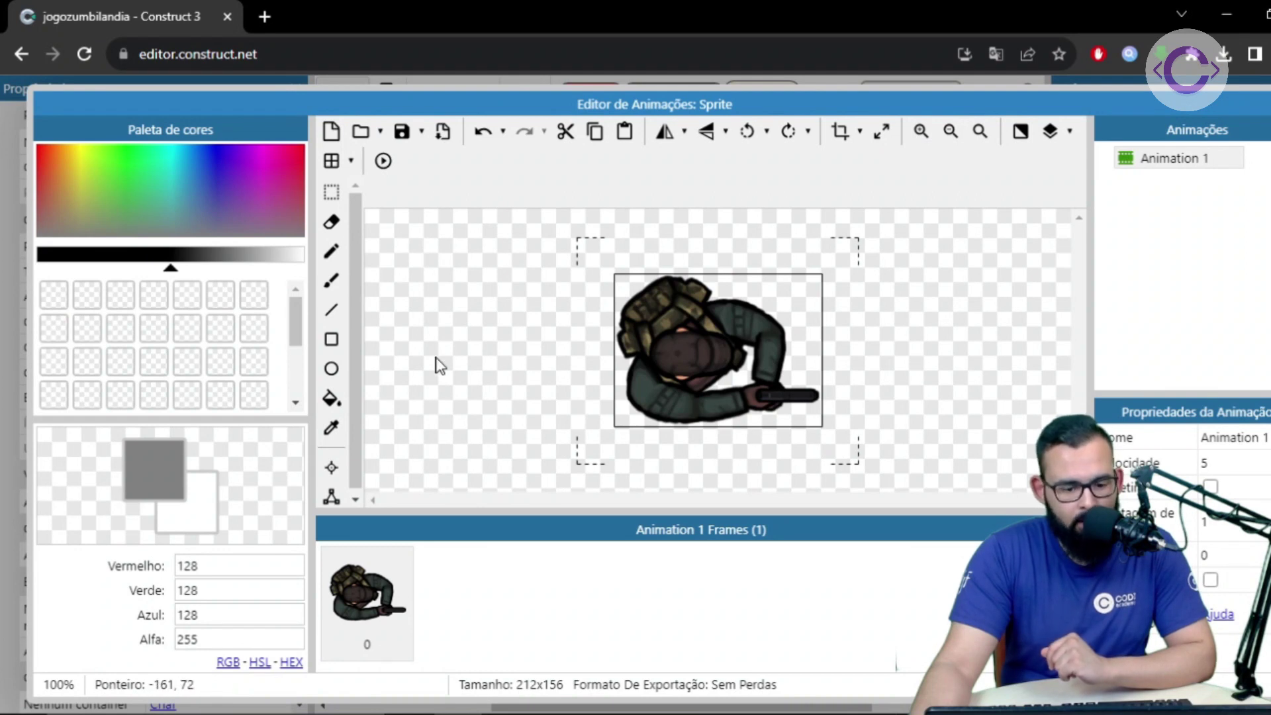
Move the player sprite's origin point onto the rear shoulder of the gun arm, at about X 61, Y 118
left_click(334, 466)
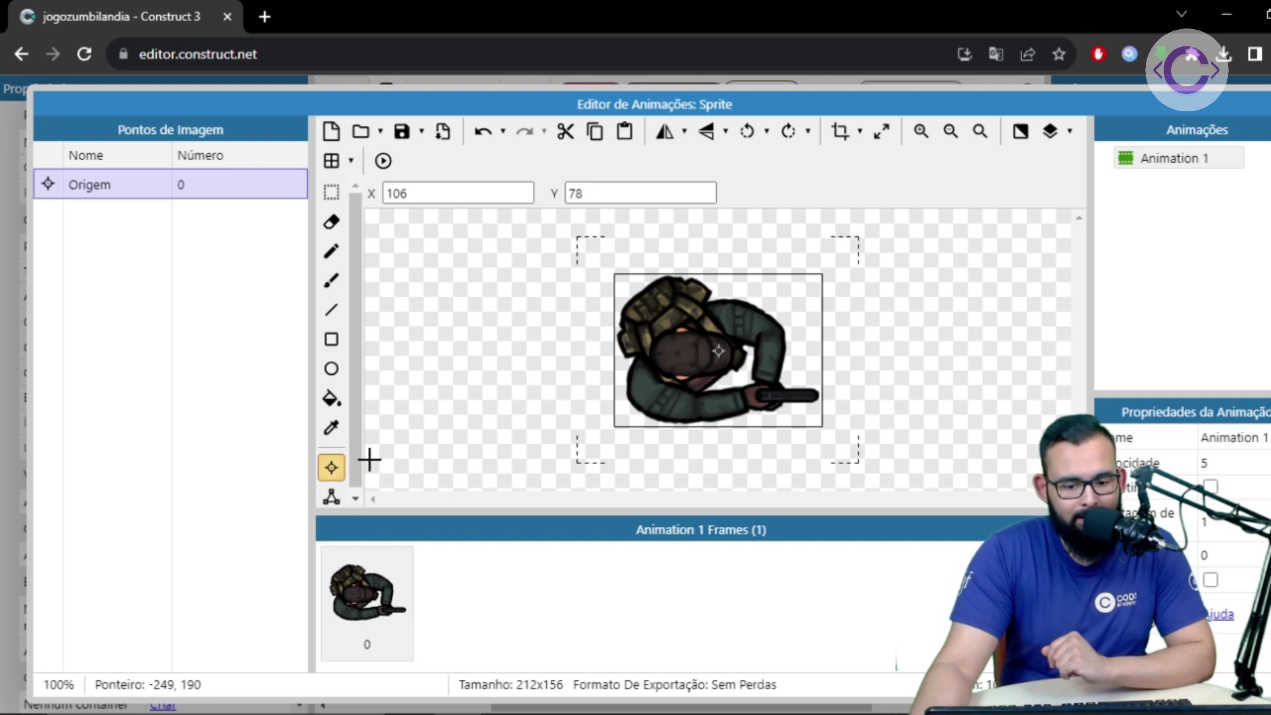
left_click(707, 399)
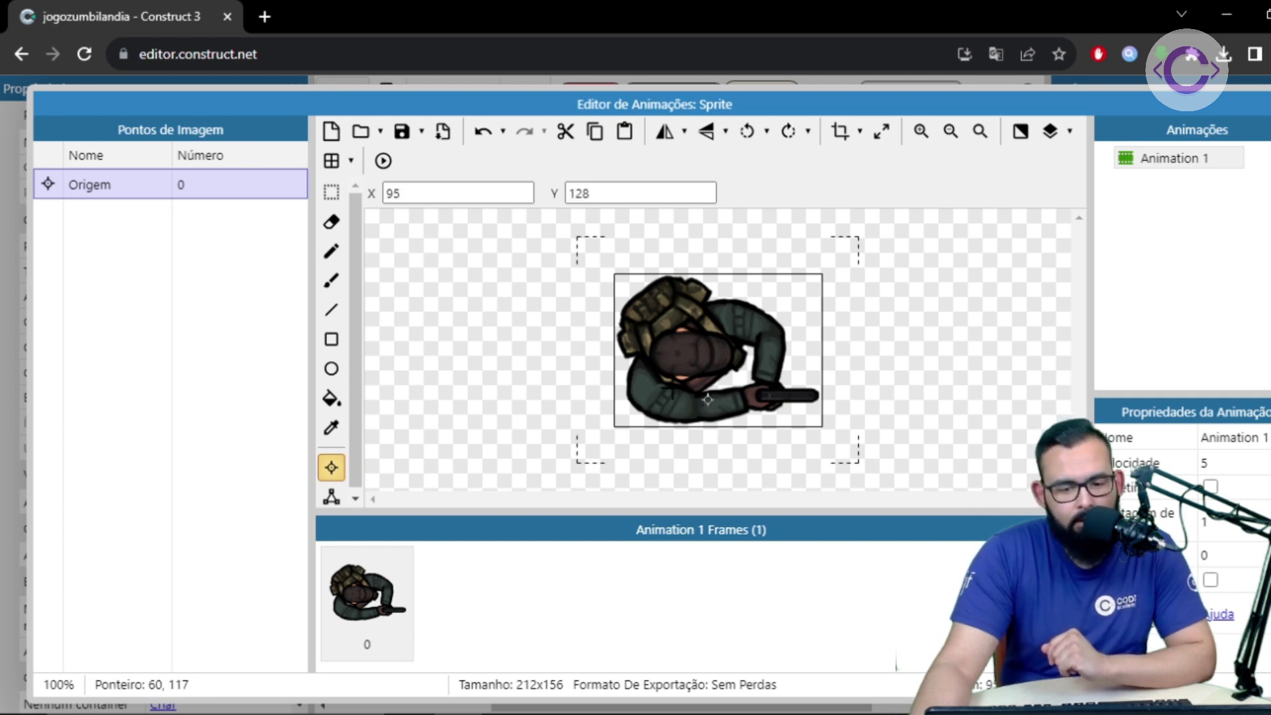
left_click(673, 389)
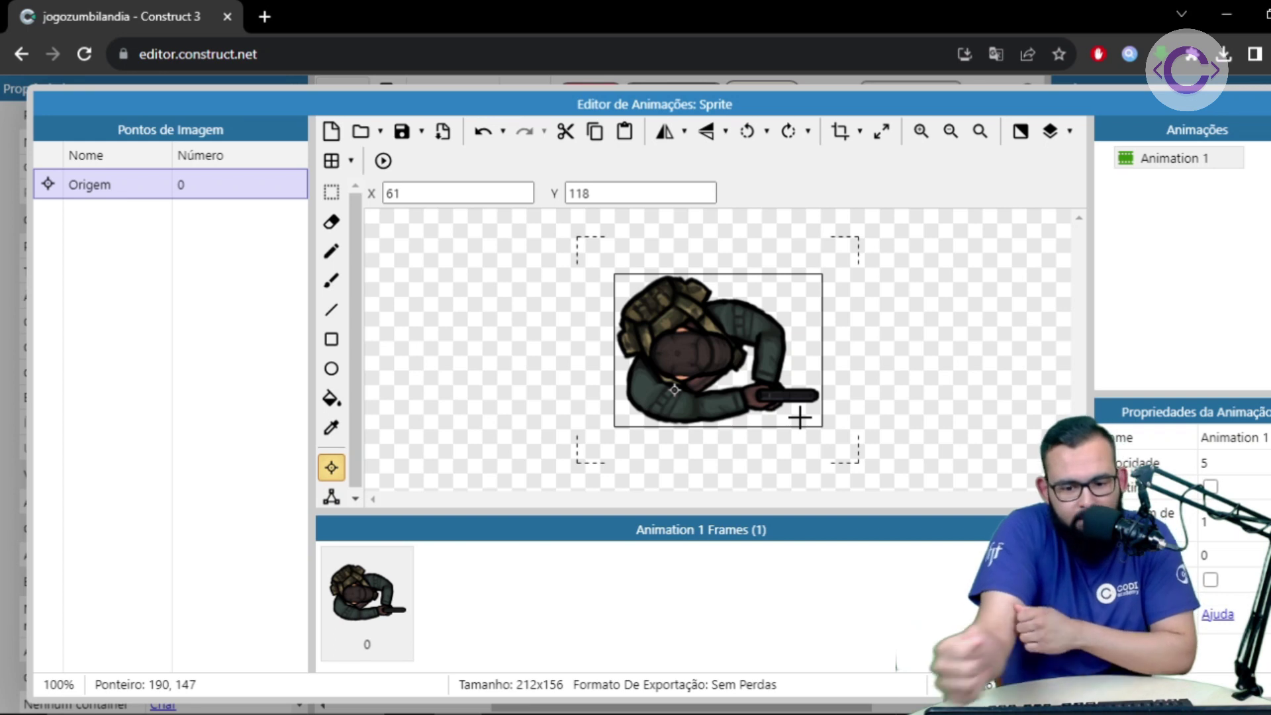
Add an image point to the player sprite and place it at the gun's muzzle, at about X 207, Y 125
right_click(121, 248)
left_click(177, 258)
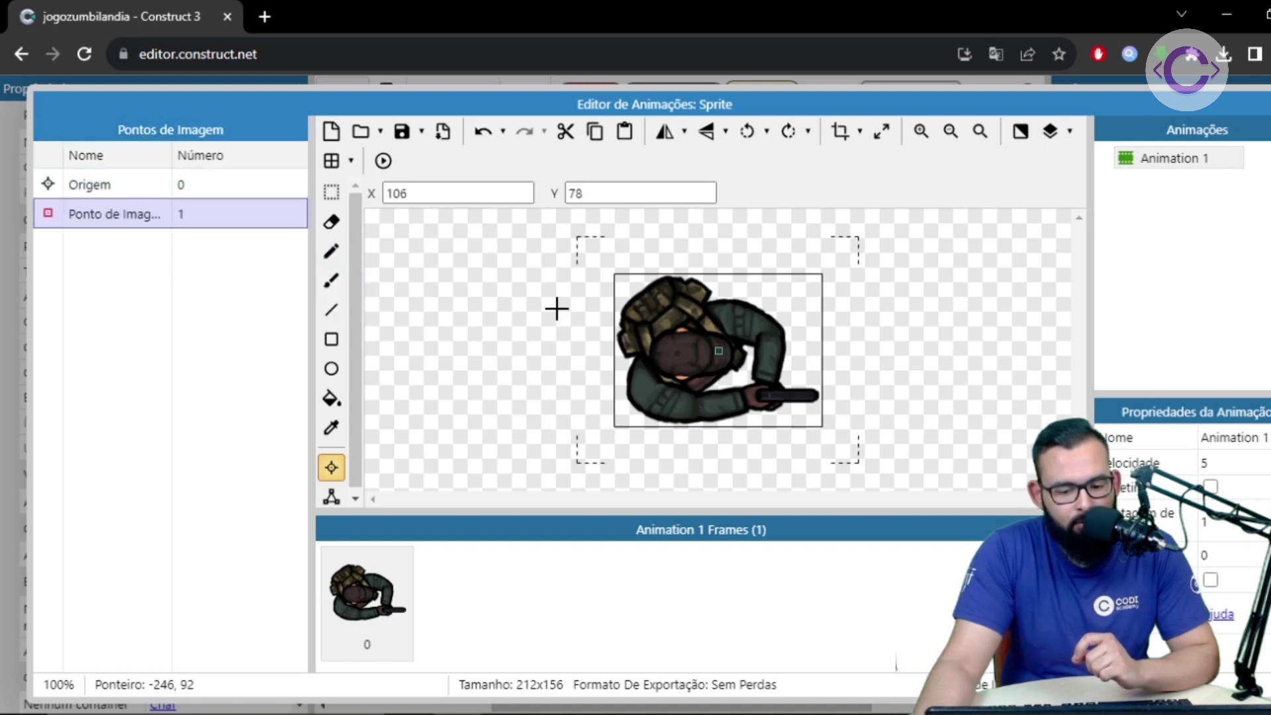
left_click(817, 396)
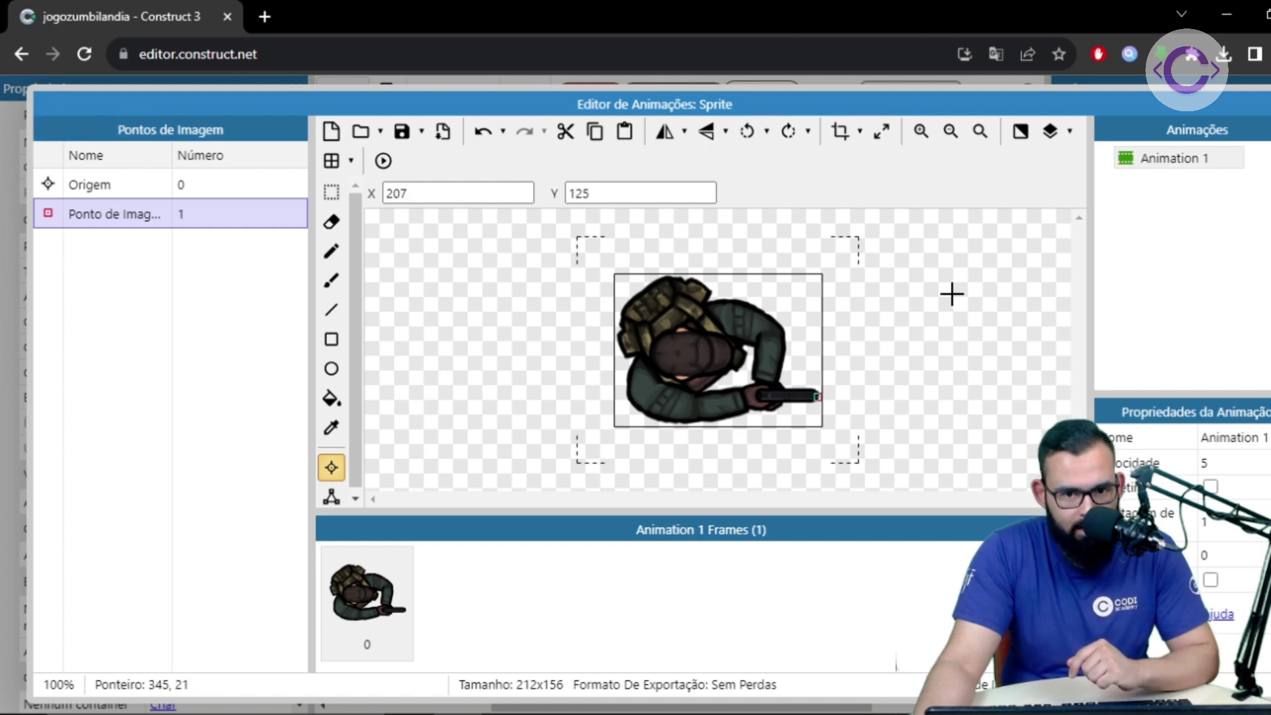
Close the animation editor and rename the new sprite as player
key("Escape")
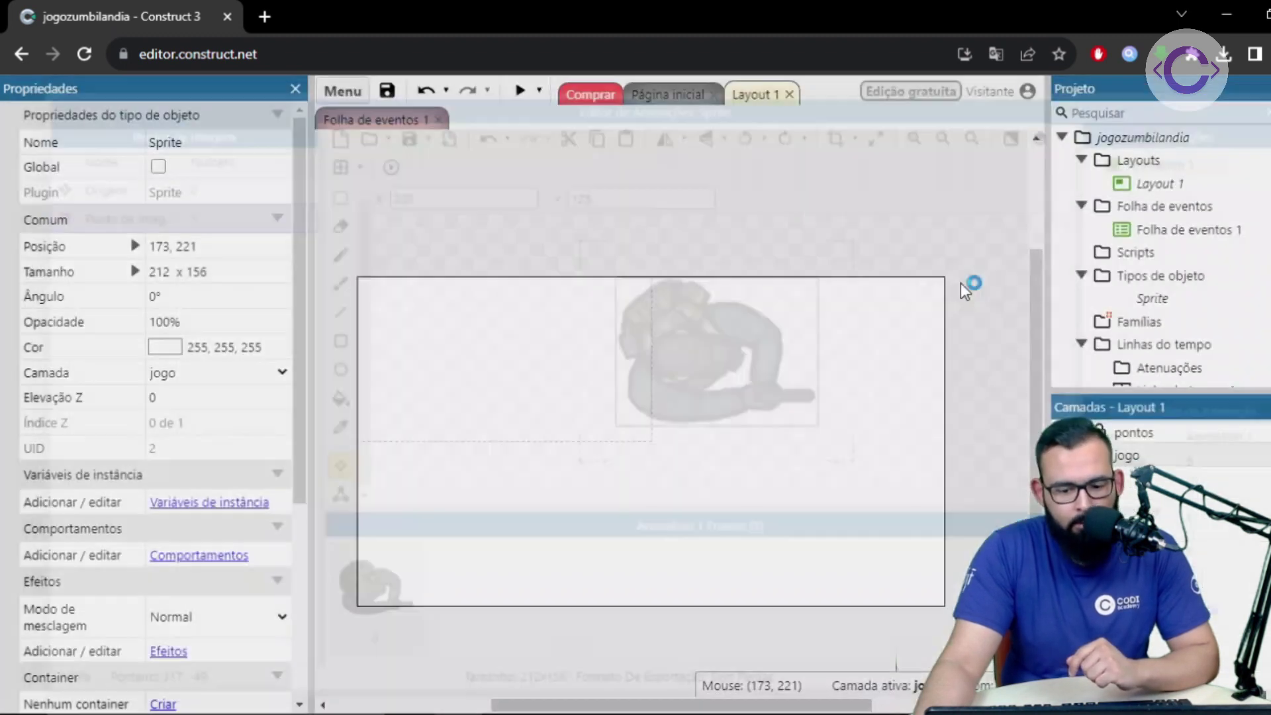
left_click(198, 142)
type("player")
key("Return")
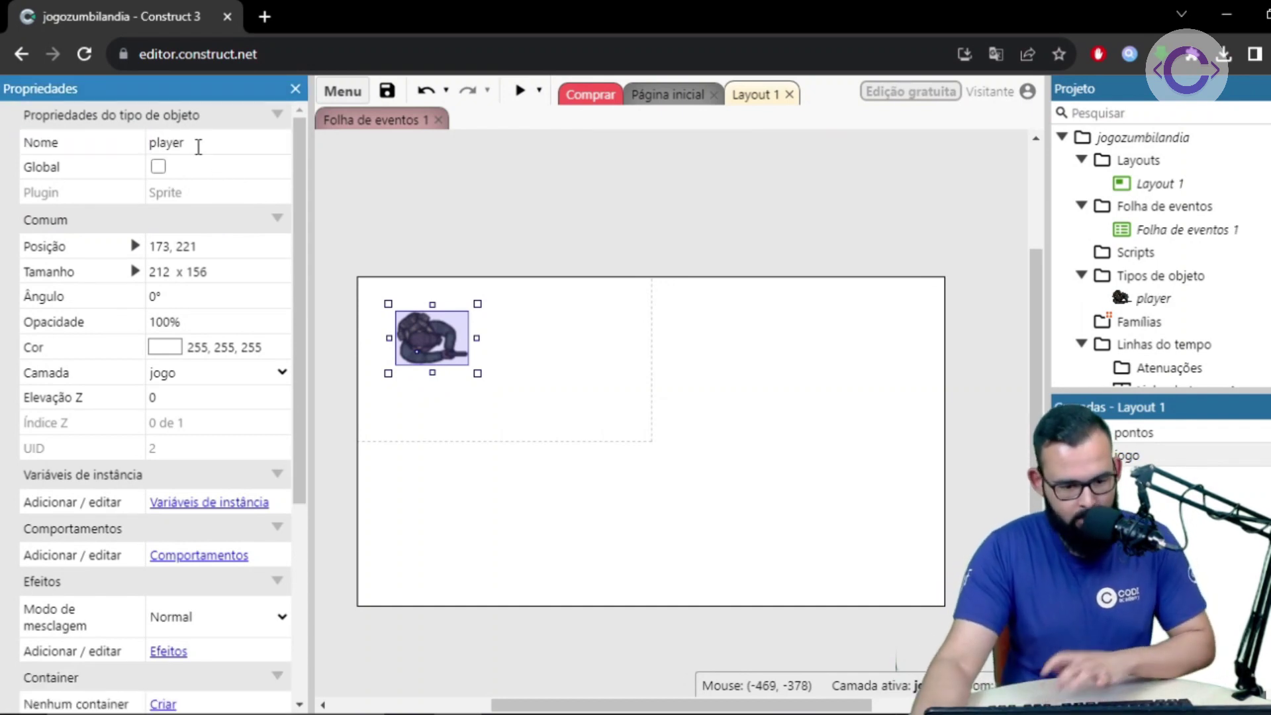
Set the player sprite's size to 117 x 85
left_click(167, 278)
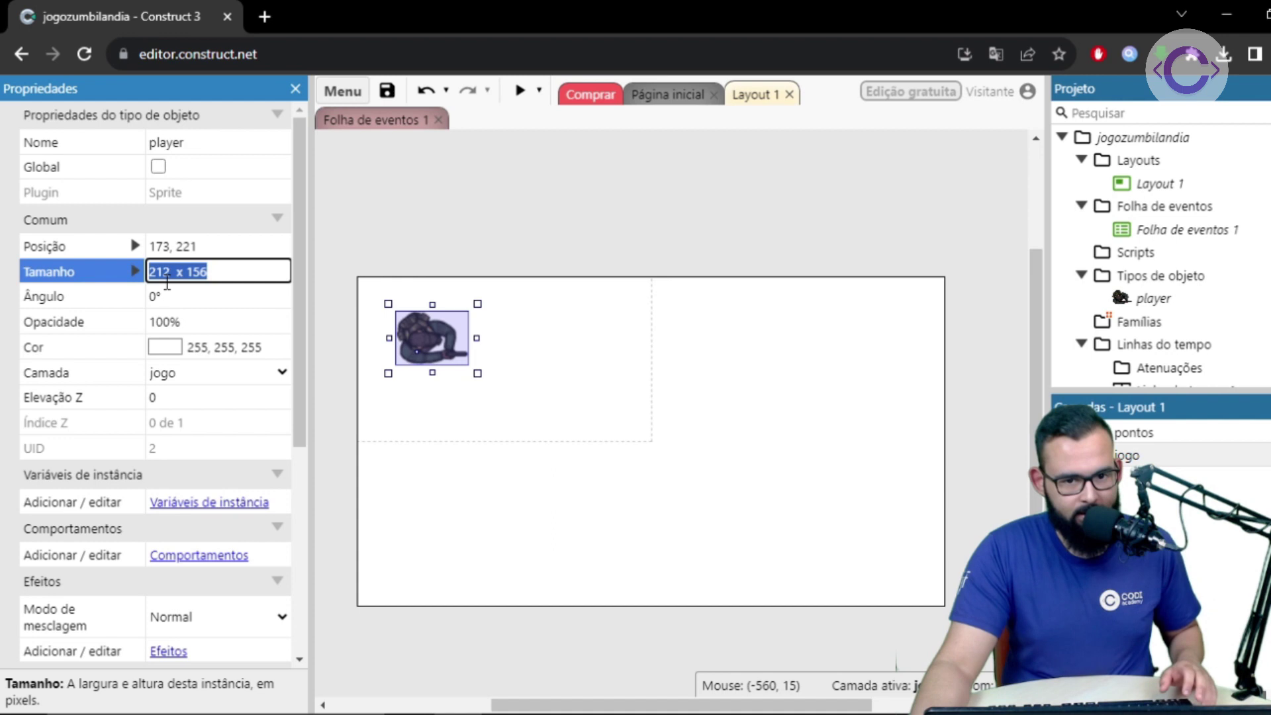
type("11")
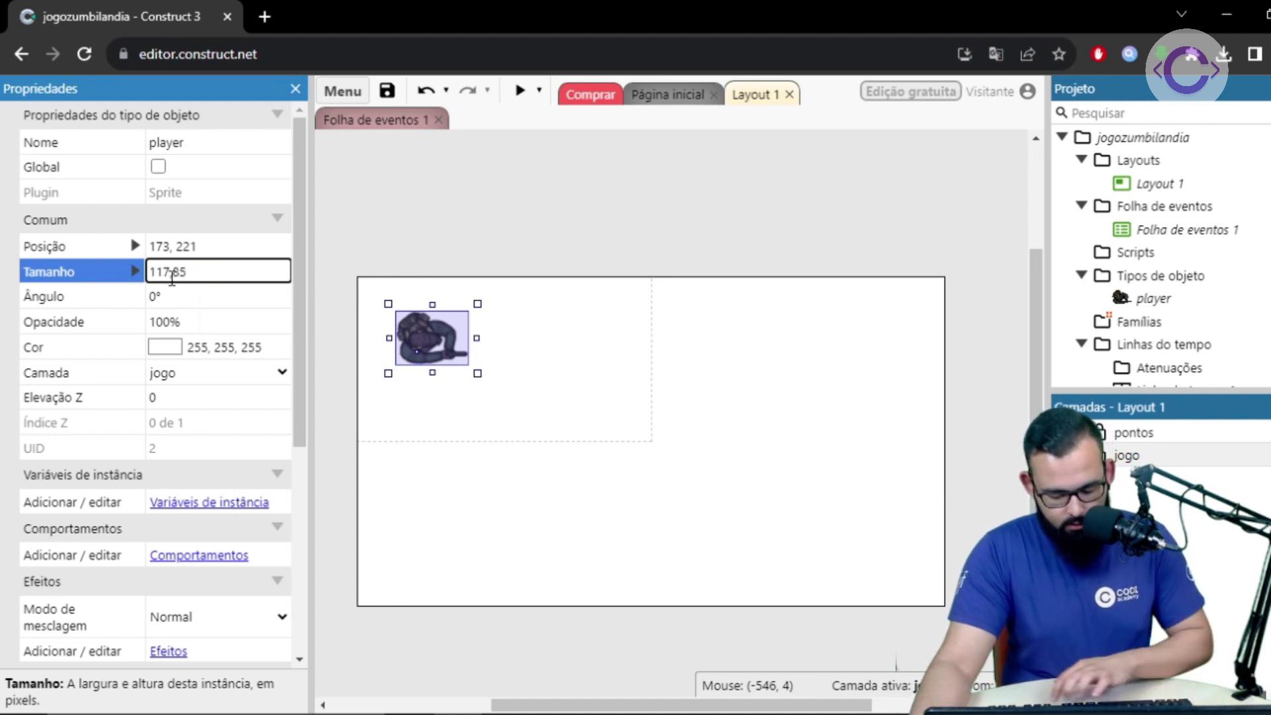
type("7,85")
key("Tab")
left_click(615, 391)
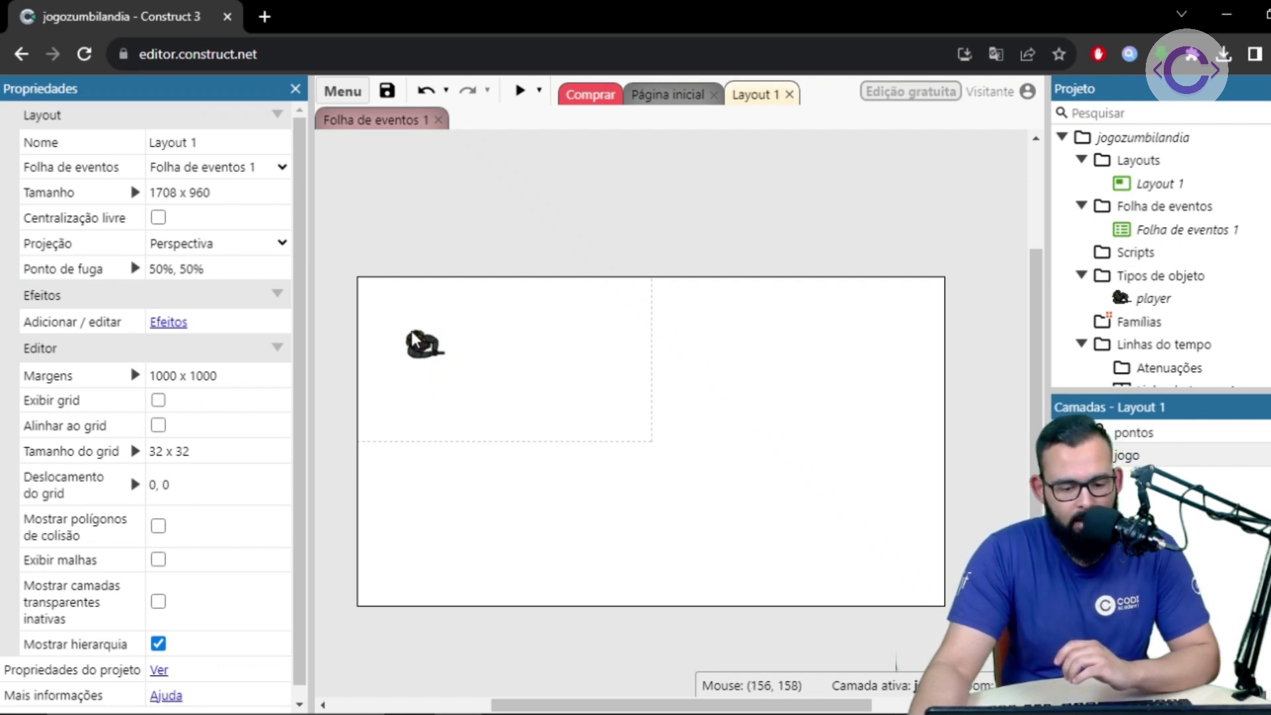
Add the 8 Direções movement behavior to the player sprite
left_click(424, 344)
scroll(270, 426, "down", 3)
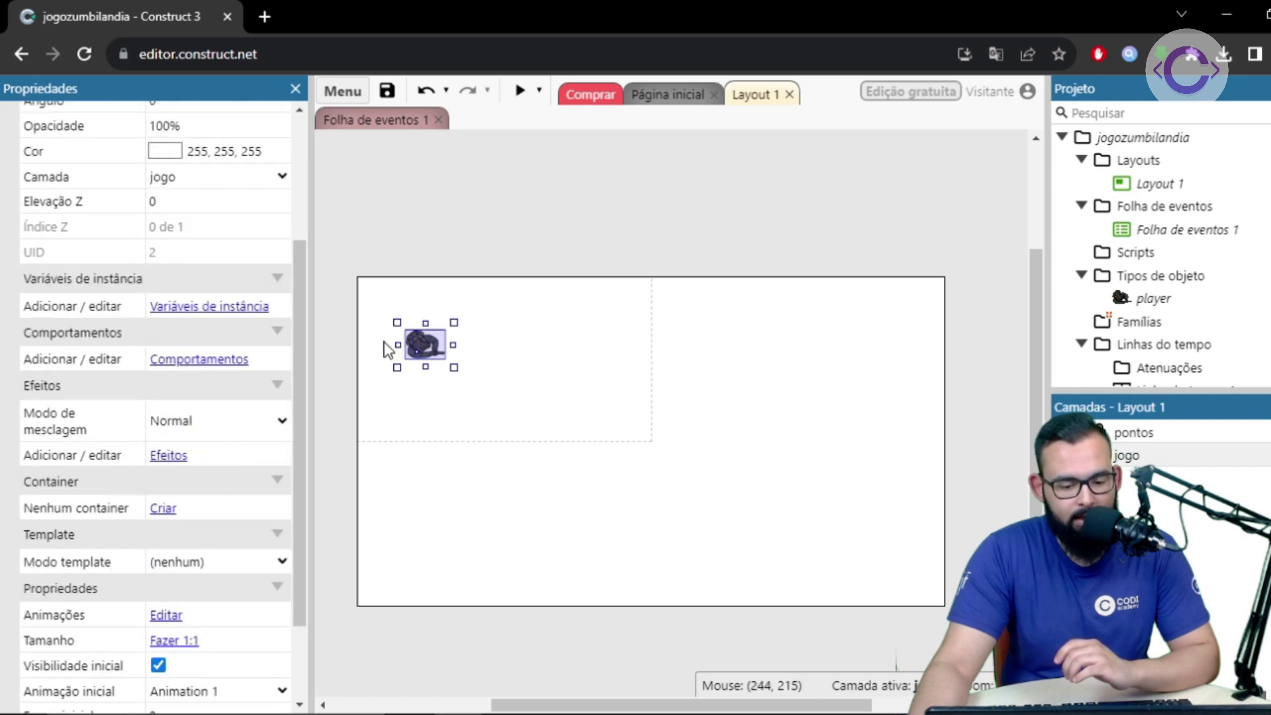
left_click(213, 361)
left_click(616, 325)
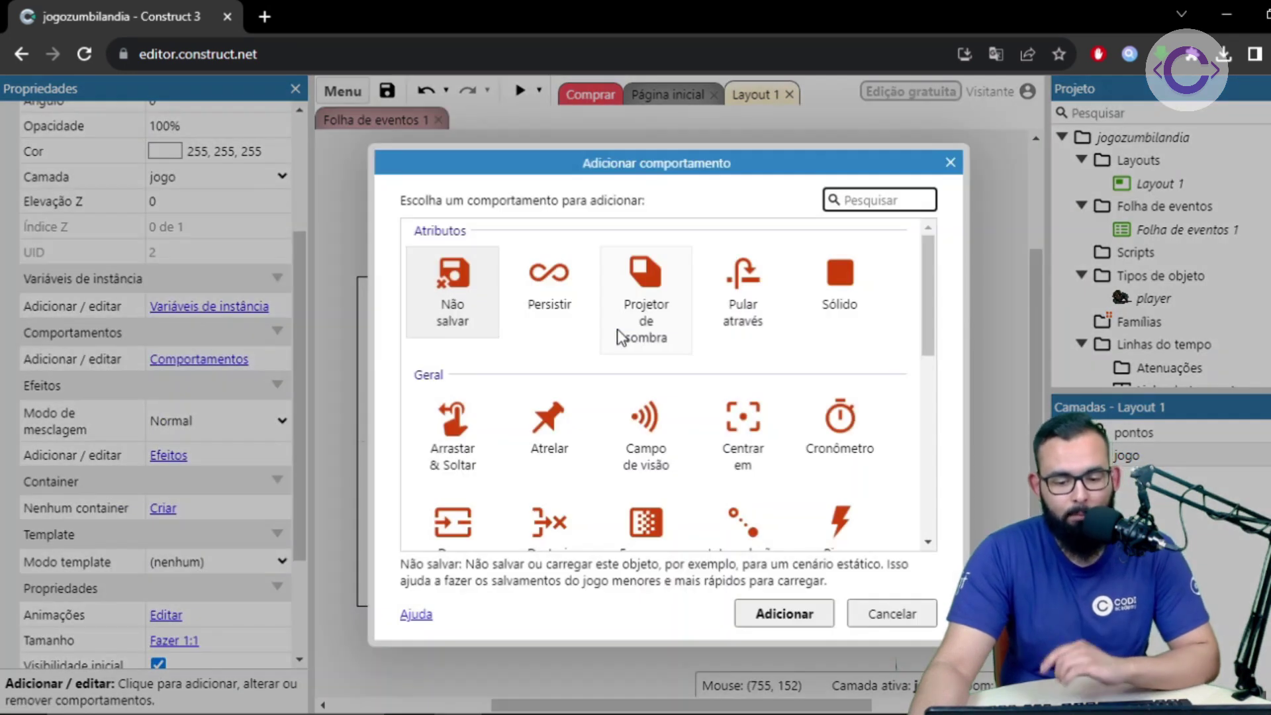
scroll(839, 330, "down", 10)
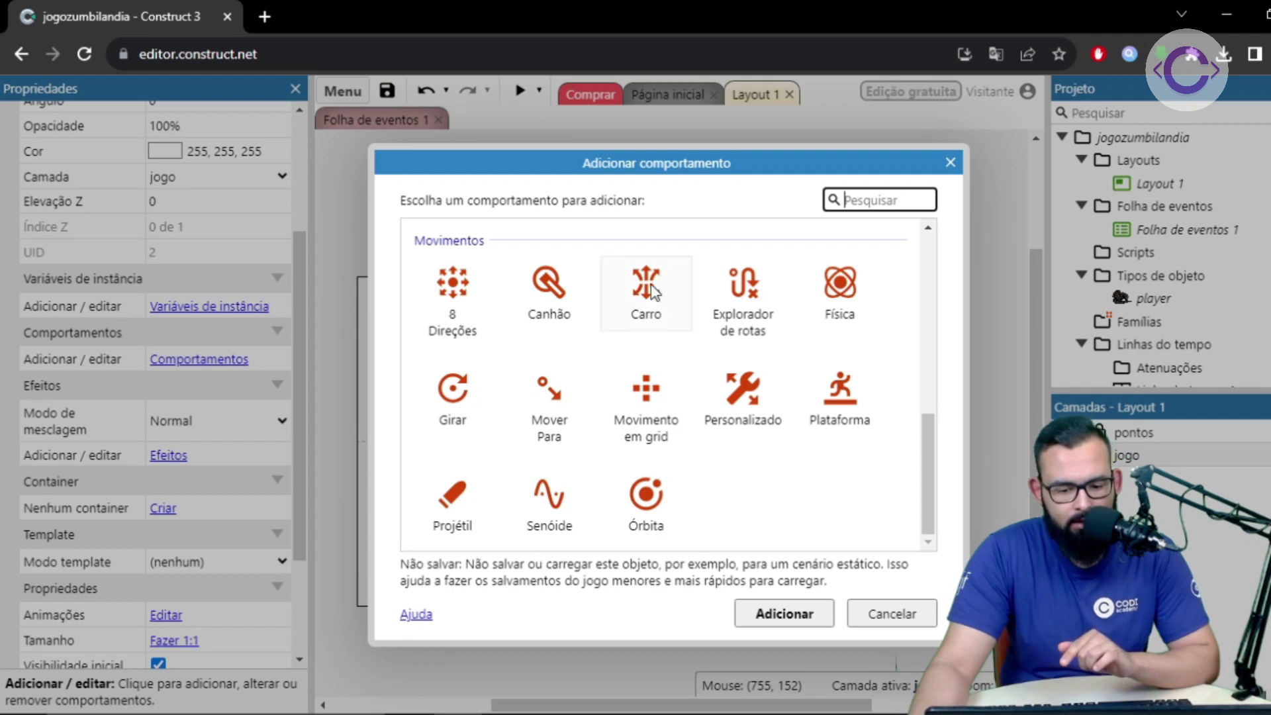
double_click(455, 276)
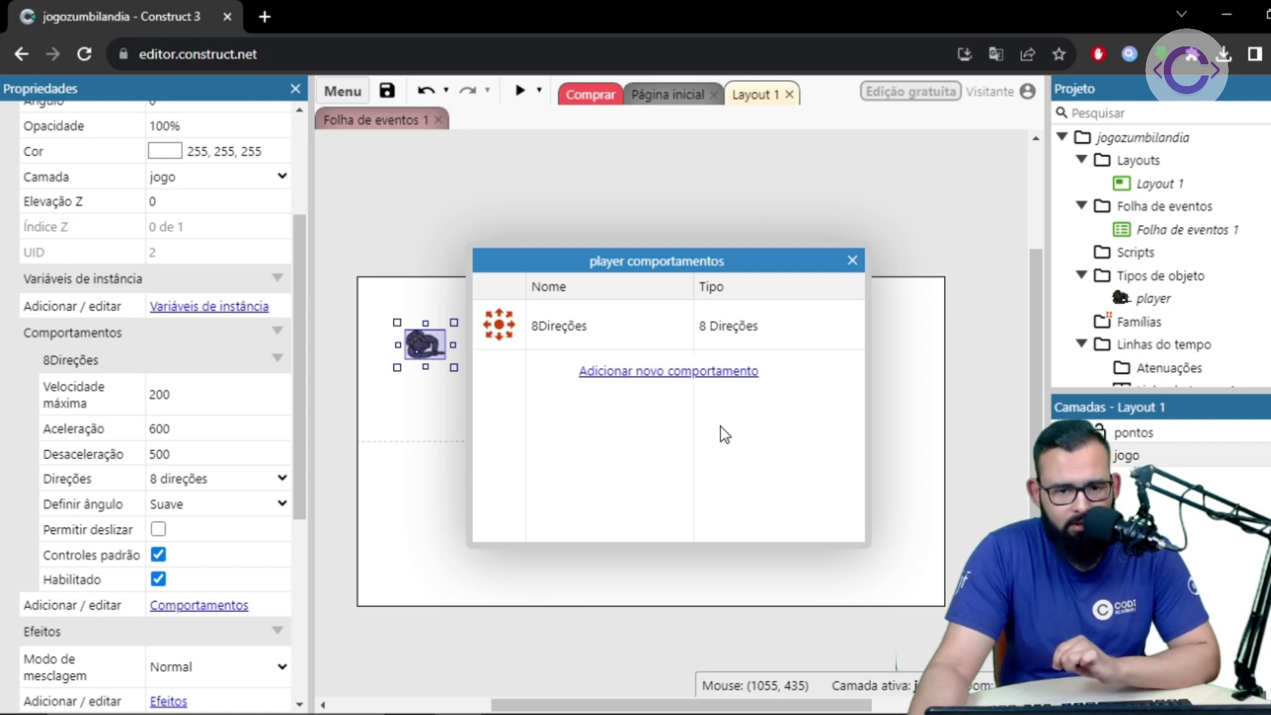
left_click(851, 260)
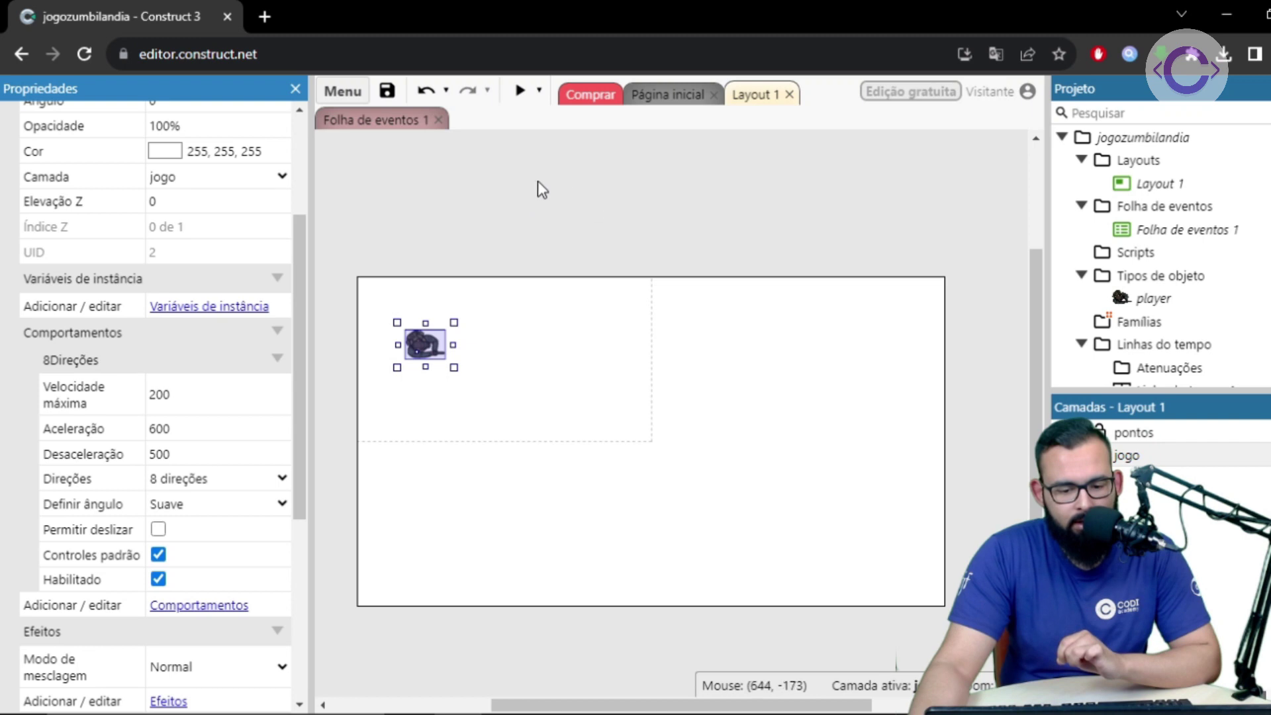
Insert another Sprite object in the empty area above the layout and load the alvo crosshair image into it
double_click(468, 208)
scroll(537, 367, "down", 6)
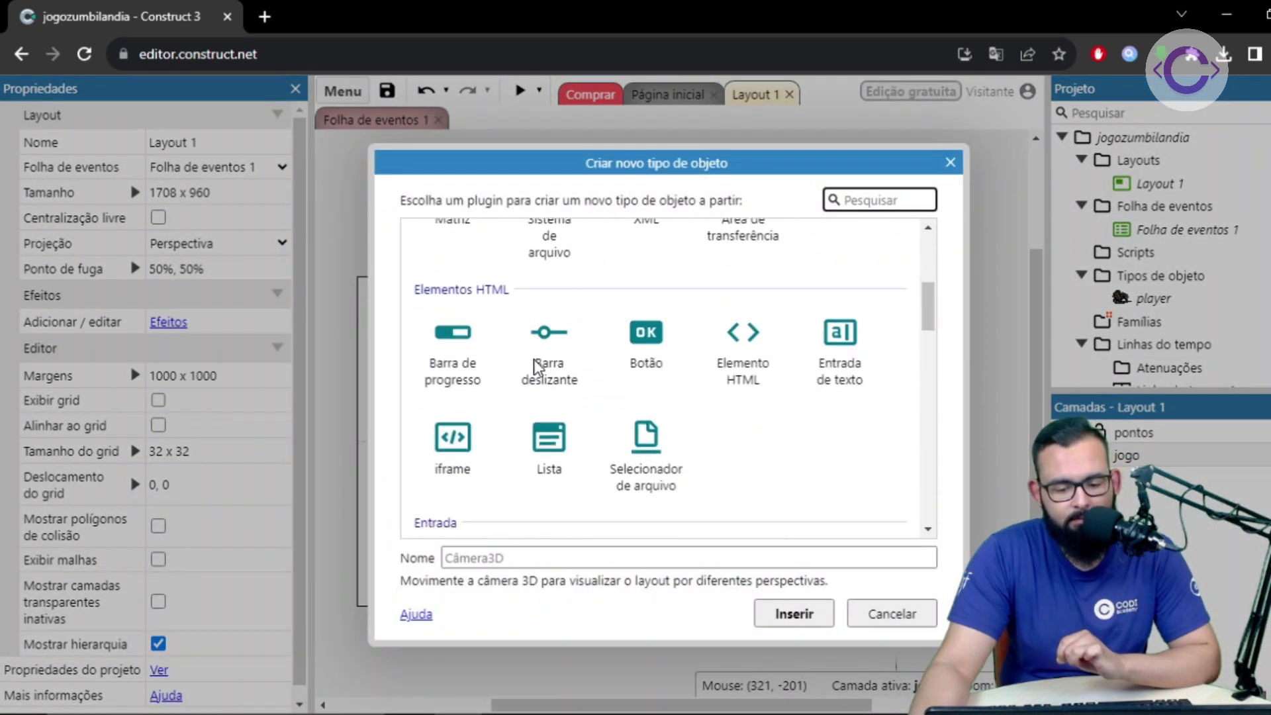
scroll(537, 367, "down", 3)
double_click(743, 415)
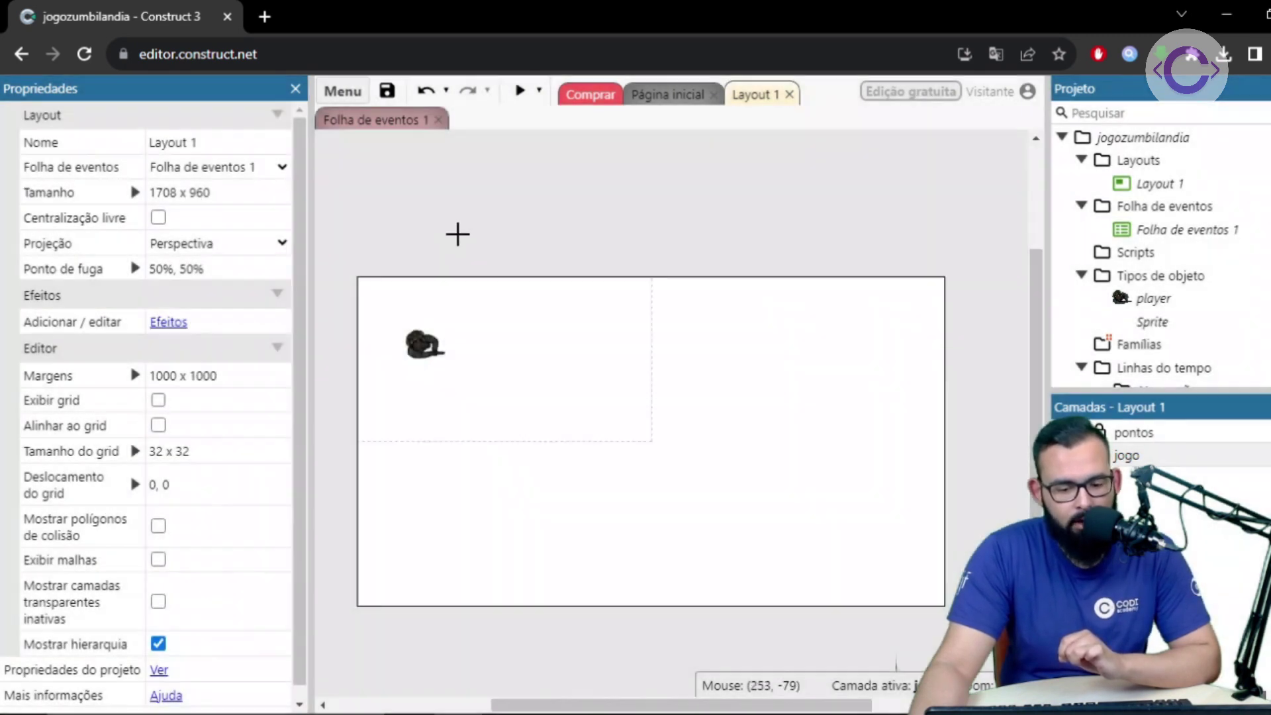
left_click(456, 233)
left_click(360, 131)
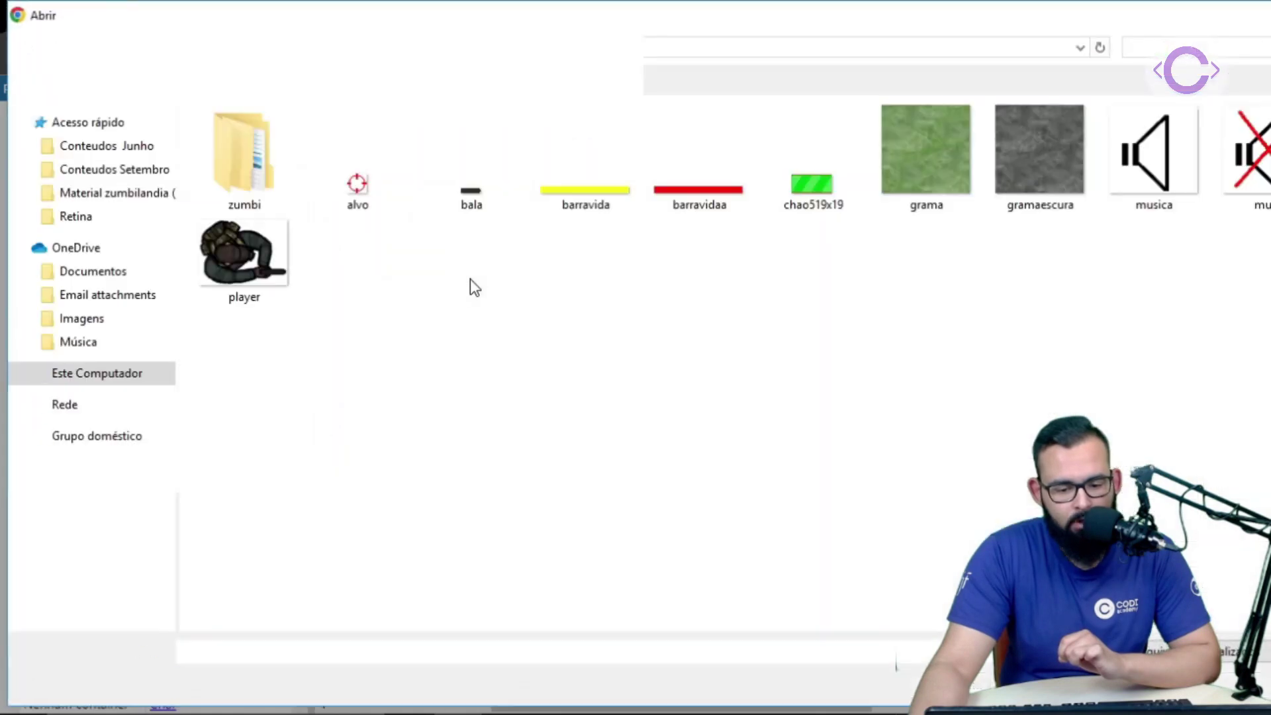
double_click(361, 174)
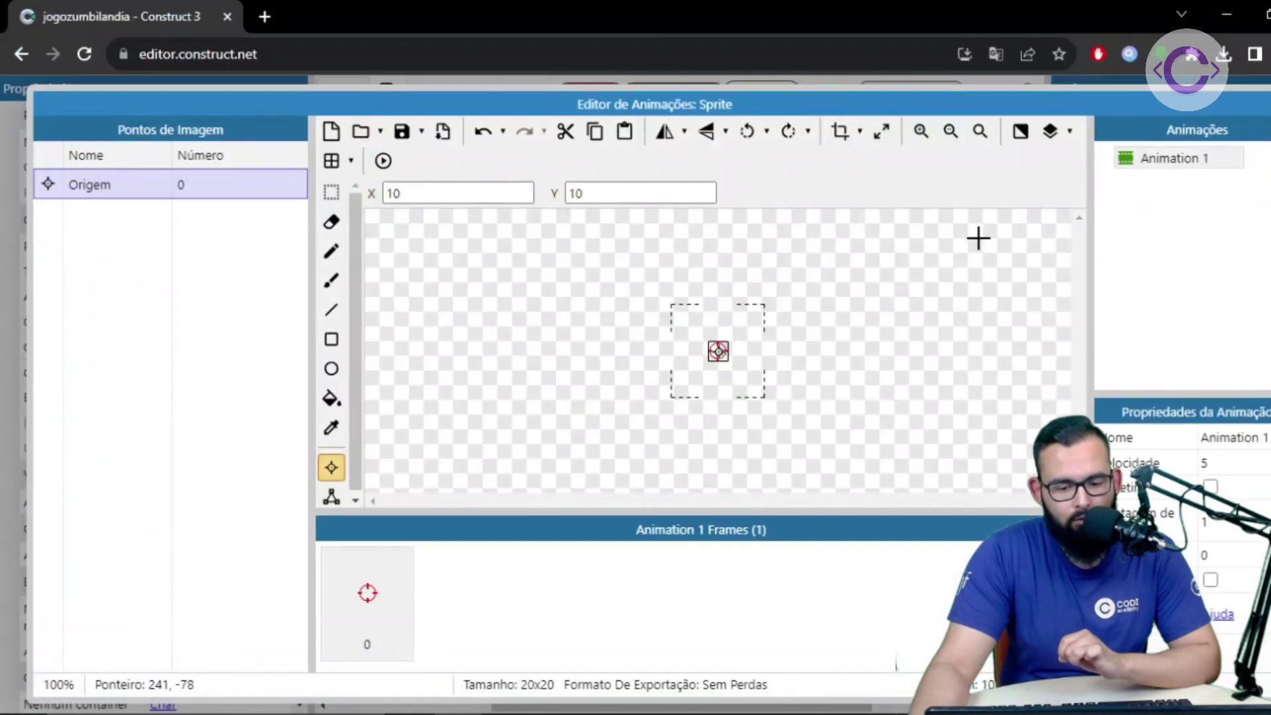
key("Escape")
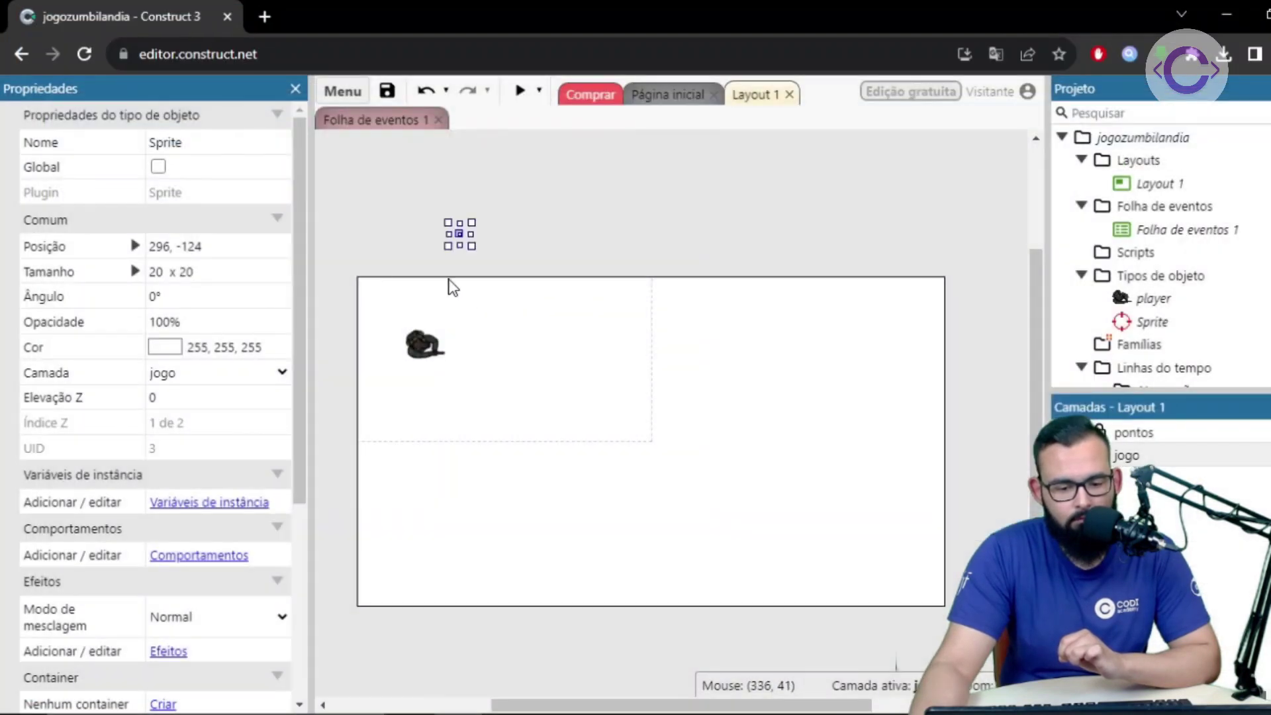
Rename the crosshair sprite as alvo
double_click(190, 146)
type("alvo")
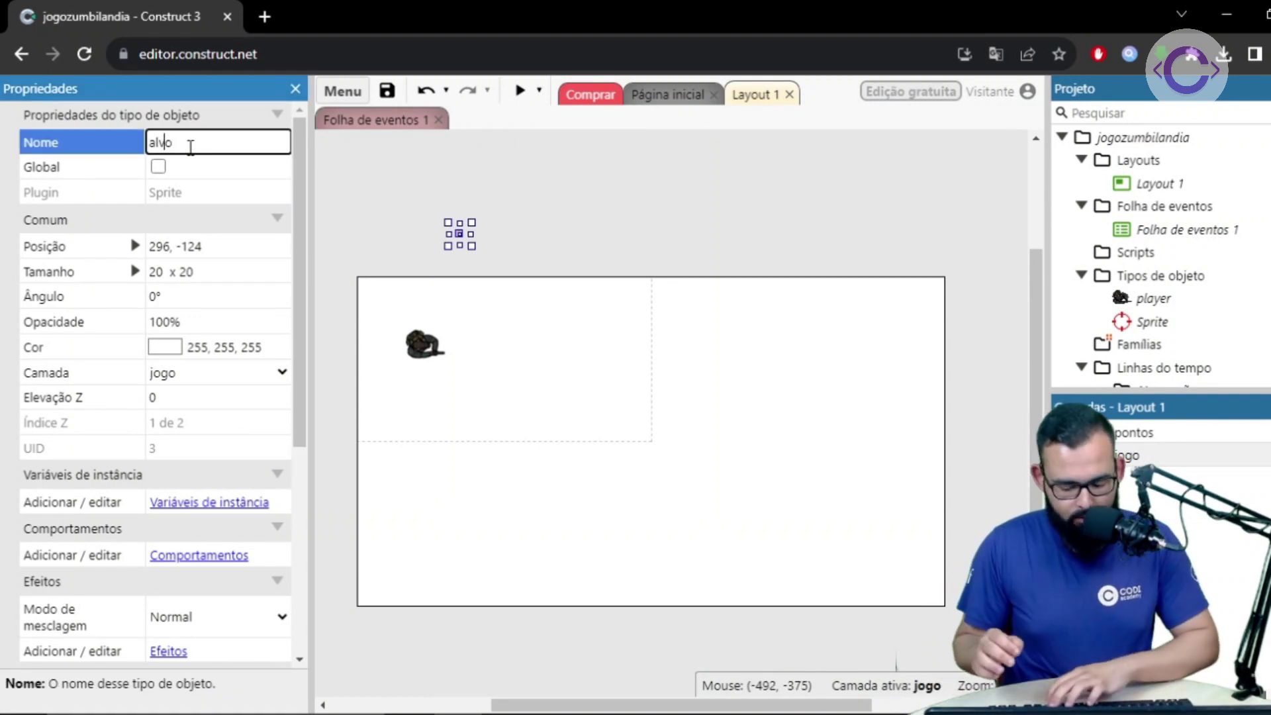
key("Return")
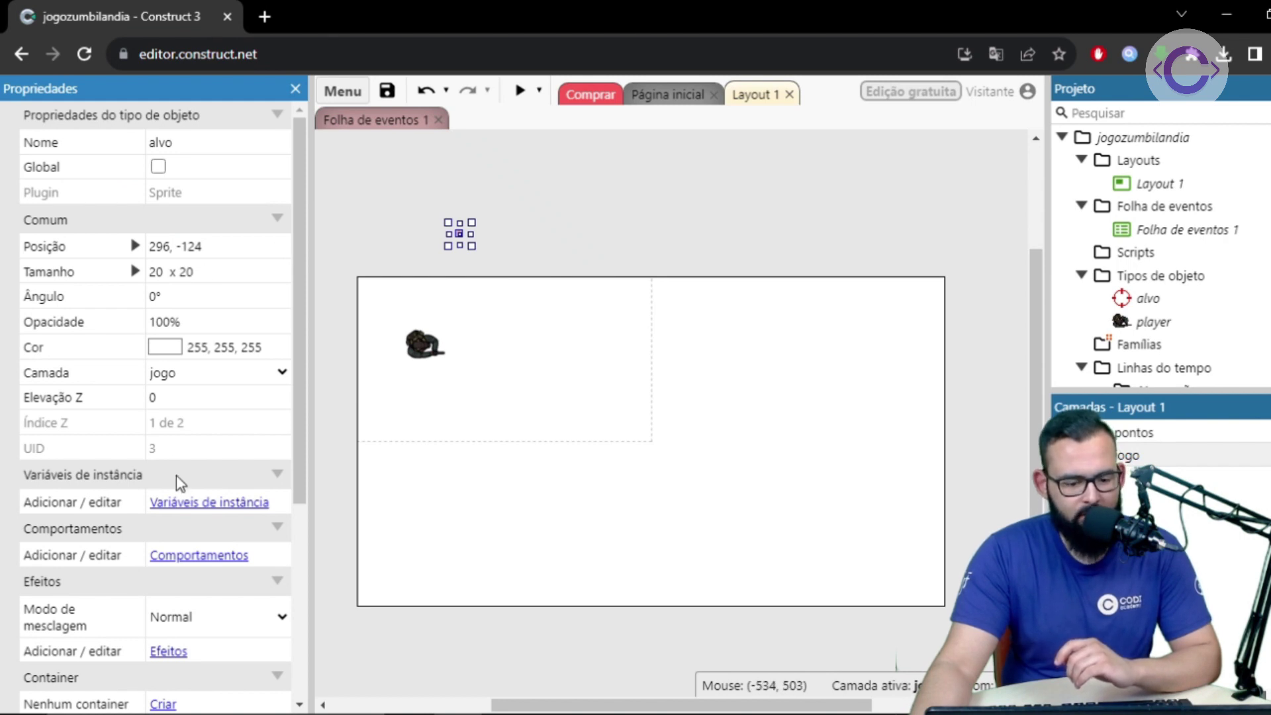
Add the Mouse and Teclado input objects to the project
double_click(678, 204)
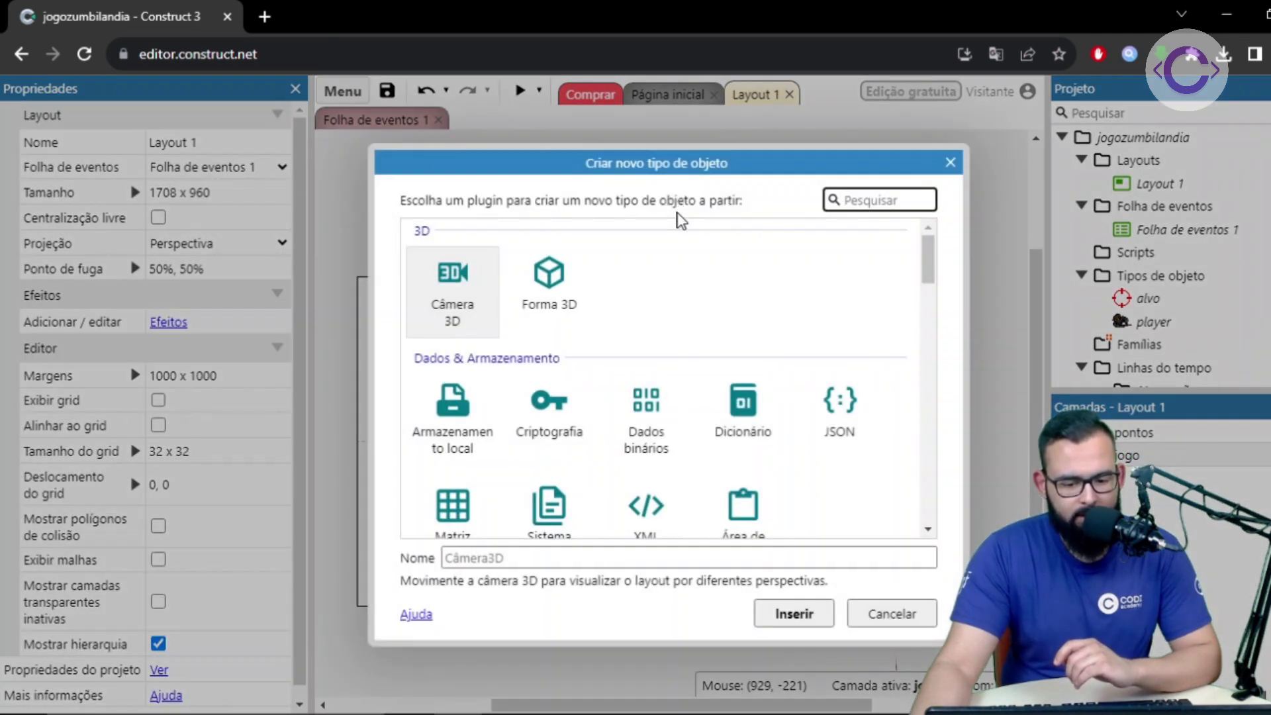
type("mouse")
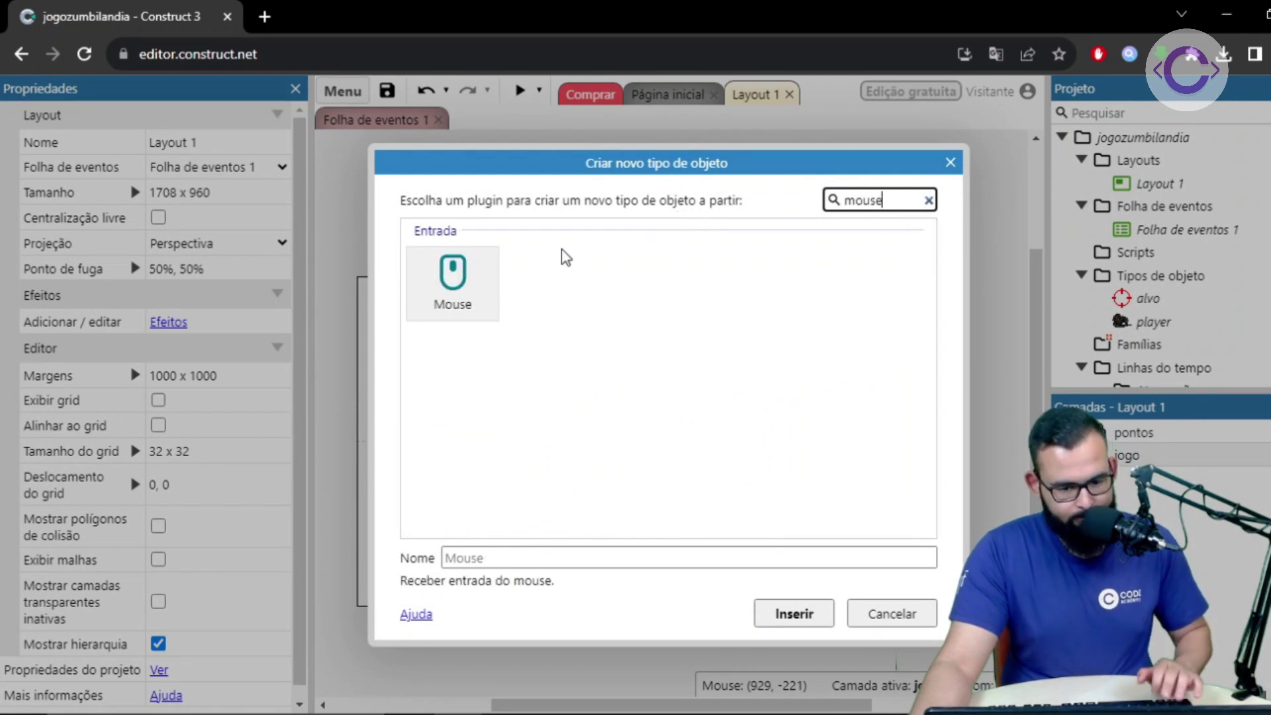
double_click(452, 284)
double_click(691, 236)
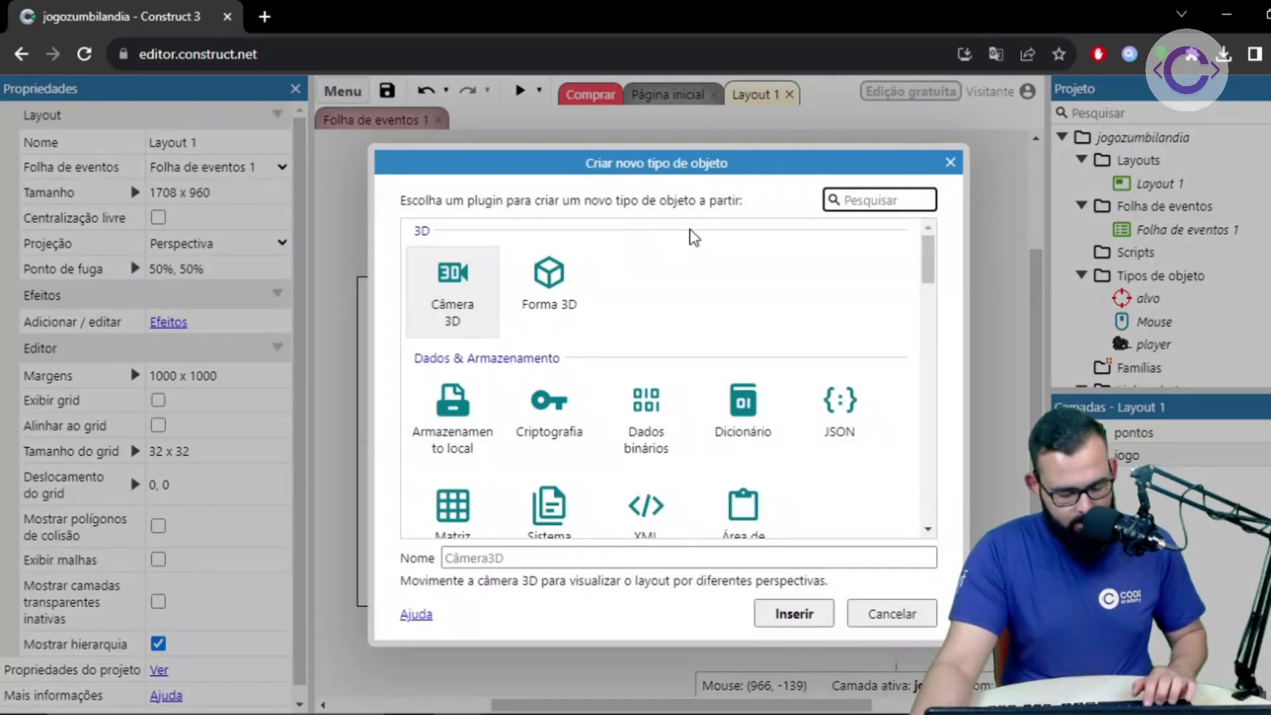
type("tec")
double_click(458, 275)
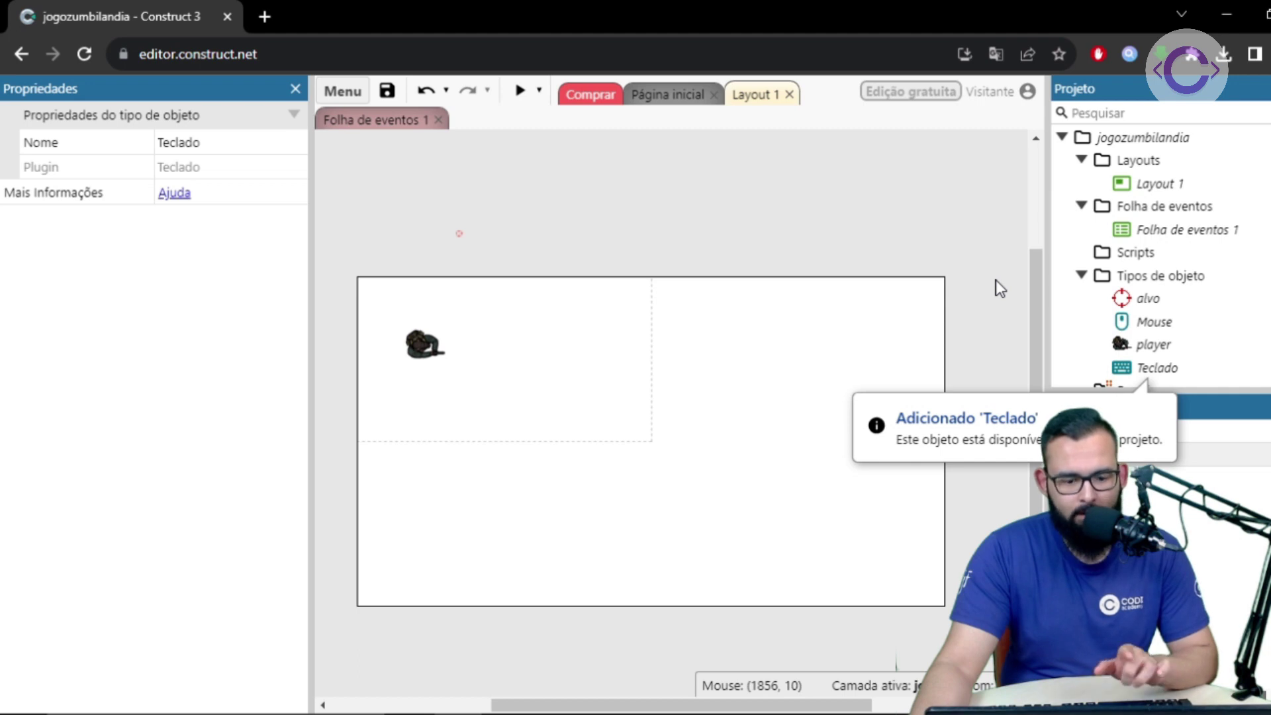
Open Folha de eventos 1, narrow the panels on both sides of it and enlarge the event sheet's text
double_click(1155, 231)
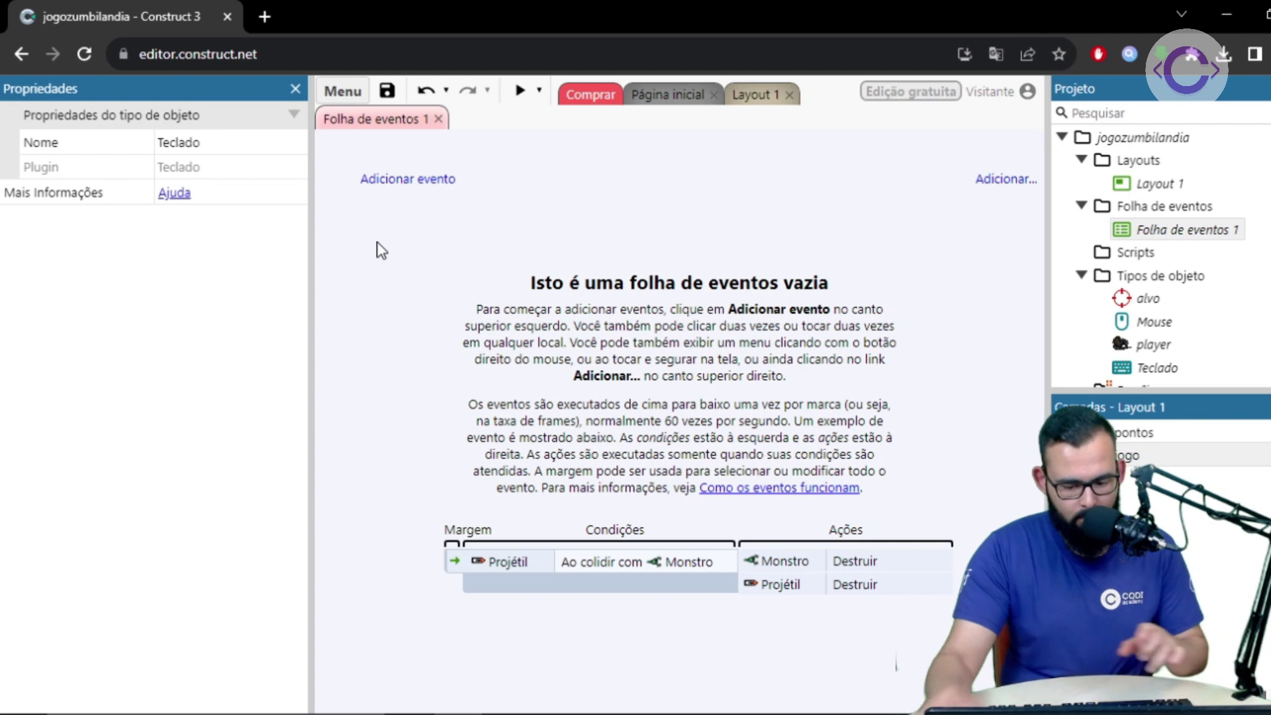
scroll(382, 251, "up", 1, "ctrl")
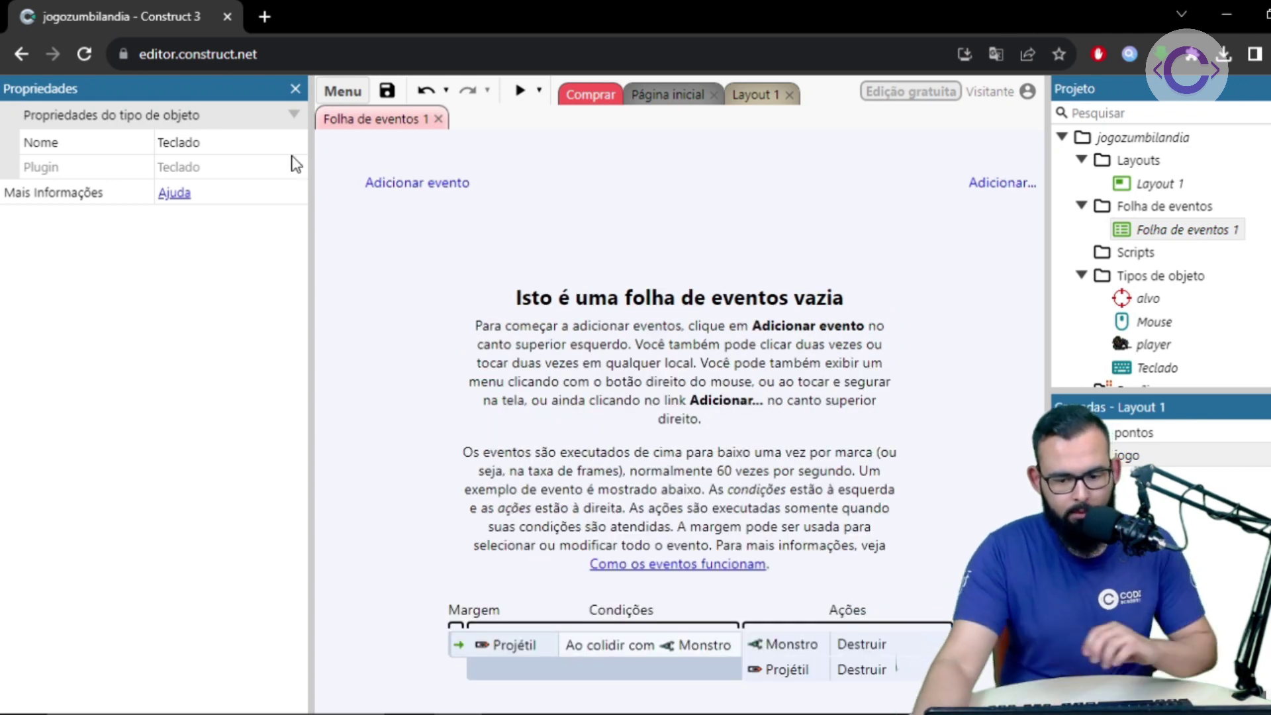
left_click_drag(1050, 243, 1127, 241)
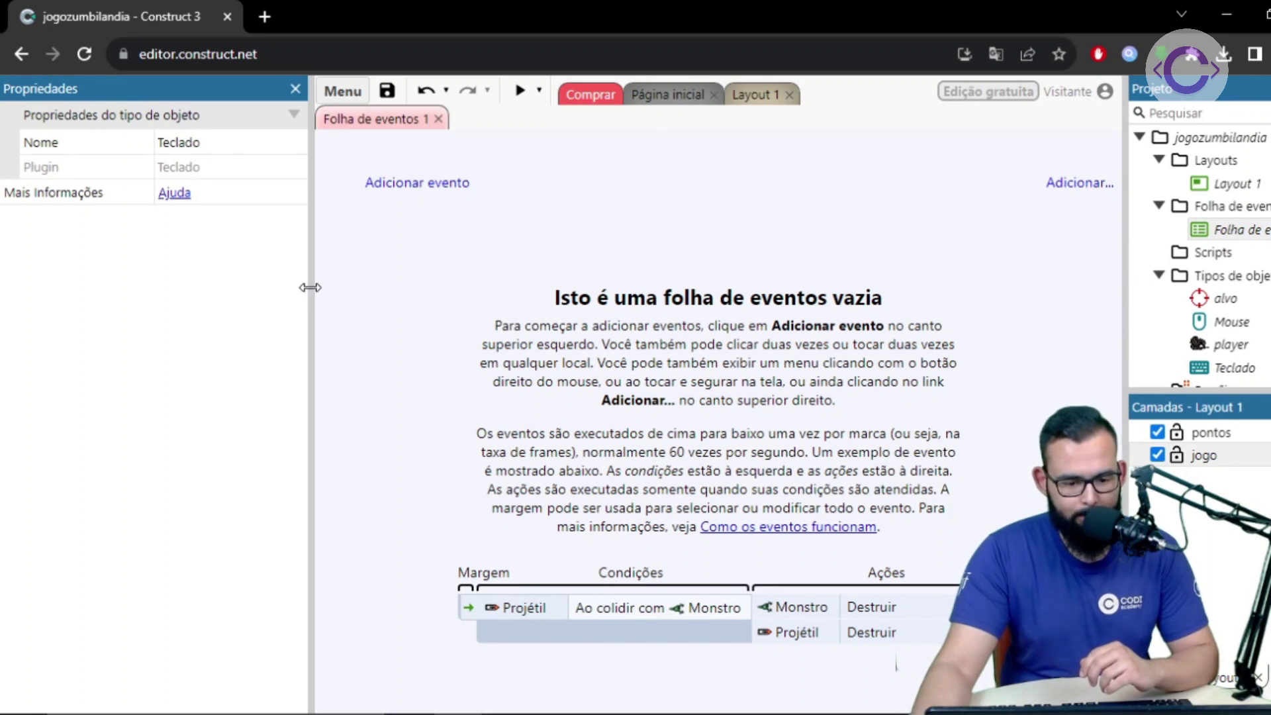
left_click_drag(311, 286, 265, 283)
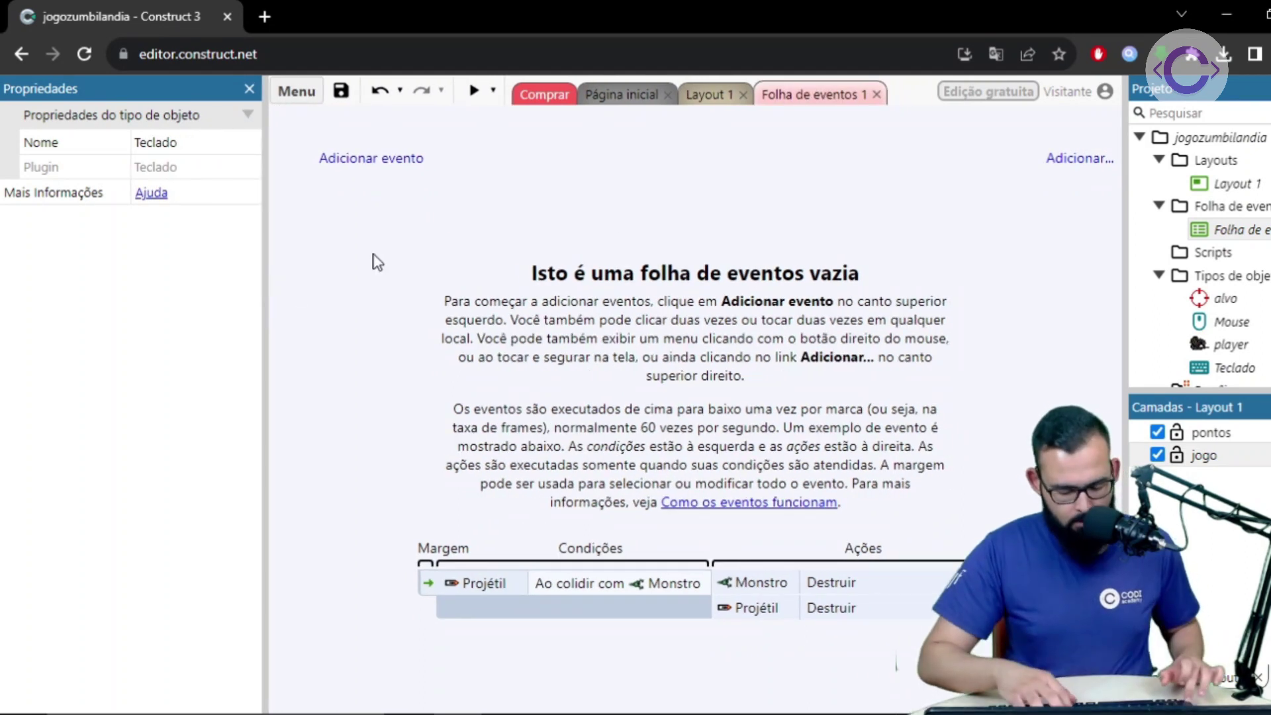
scroll(373, 259, "up", 2, "ctrl")
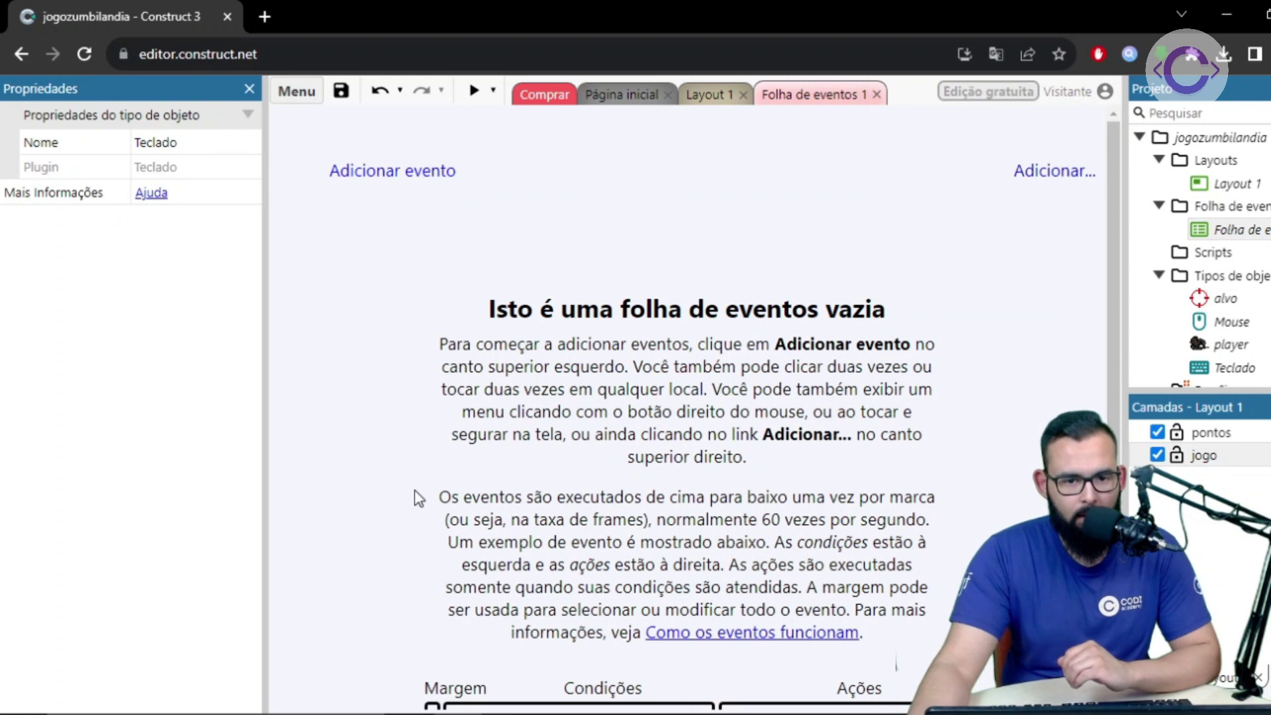
Add an event with the Sistema condition A cada tick to the event sheet
left_click(358, 176)
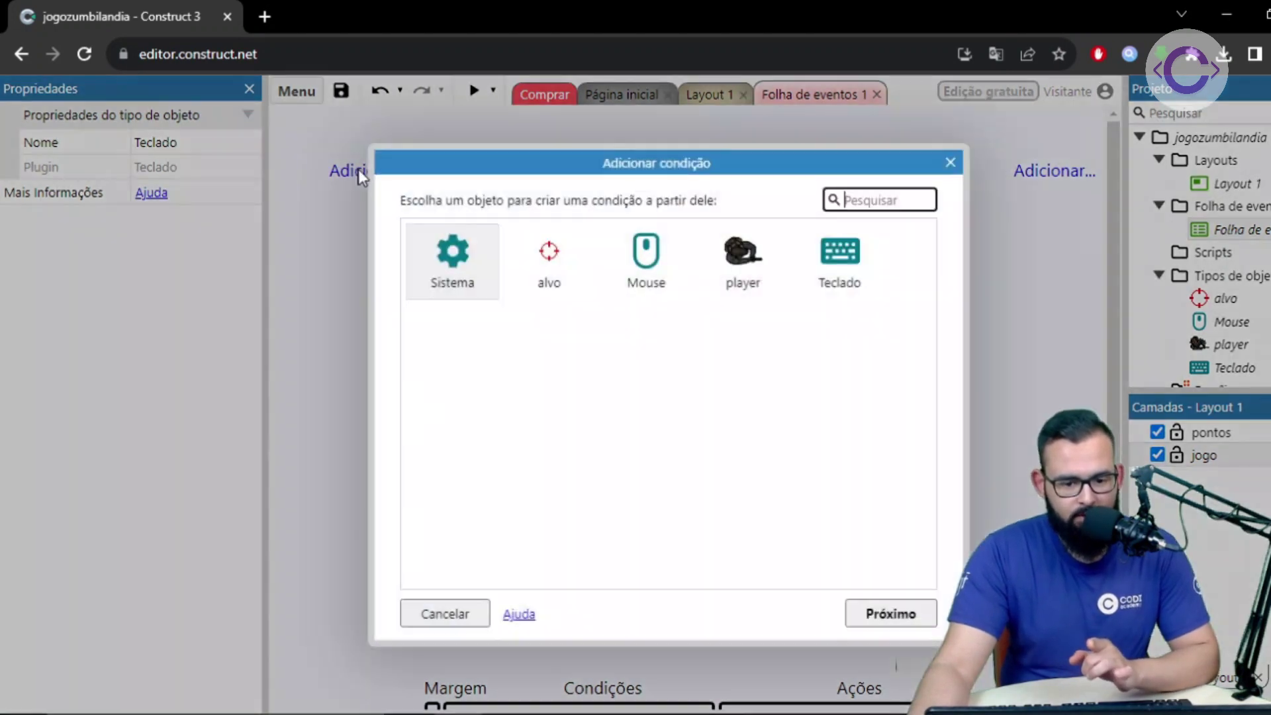
double_click(427, 257)
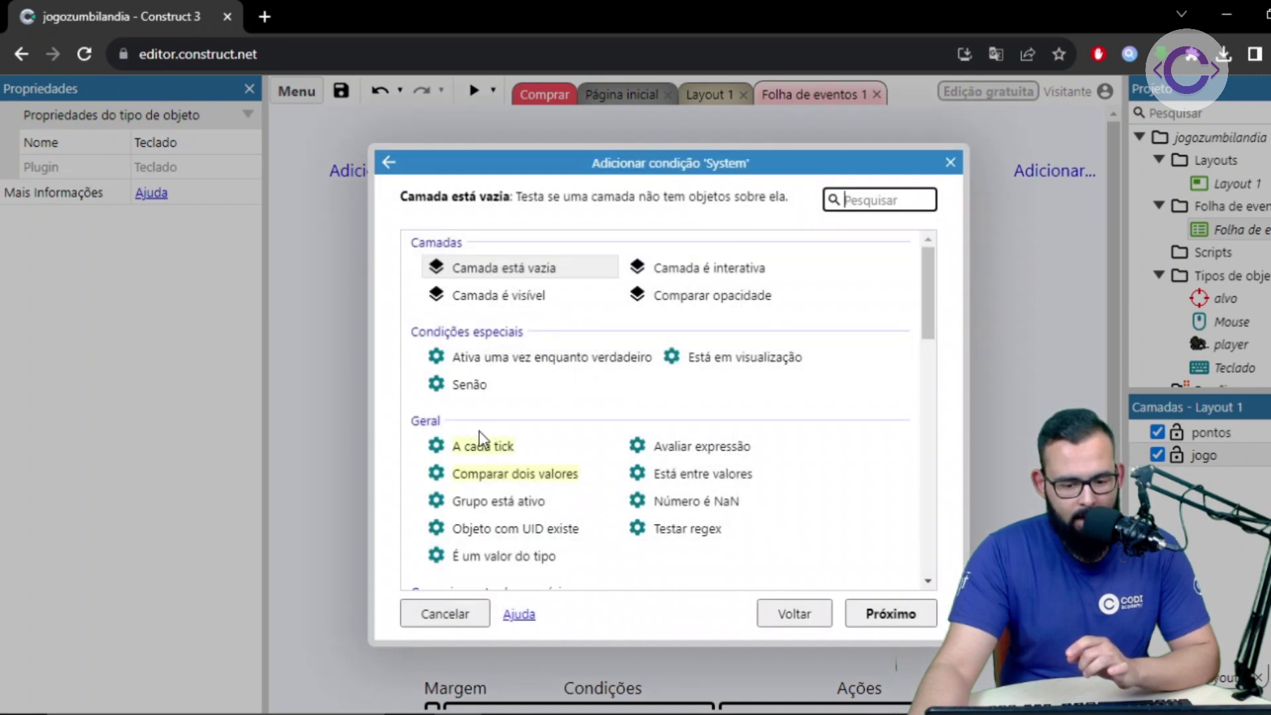
double_click(462, 449)
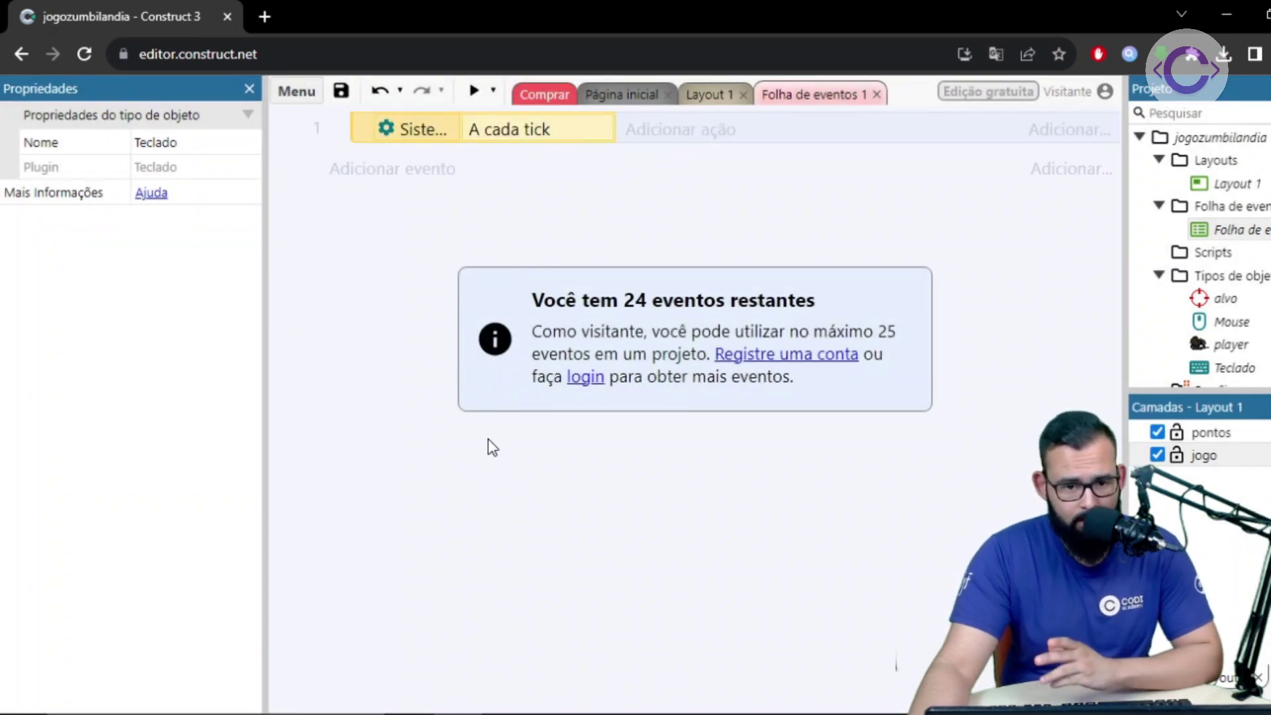
Choose the player's Definir águlo action for the A cada tick event
left_click(661, 129)
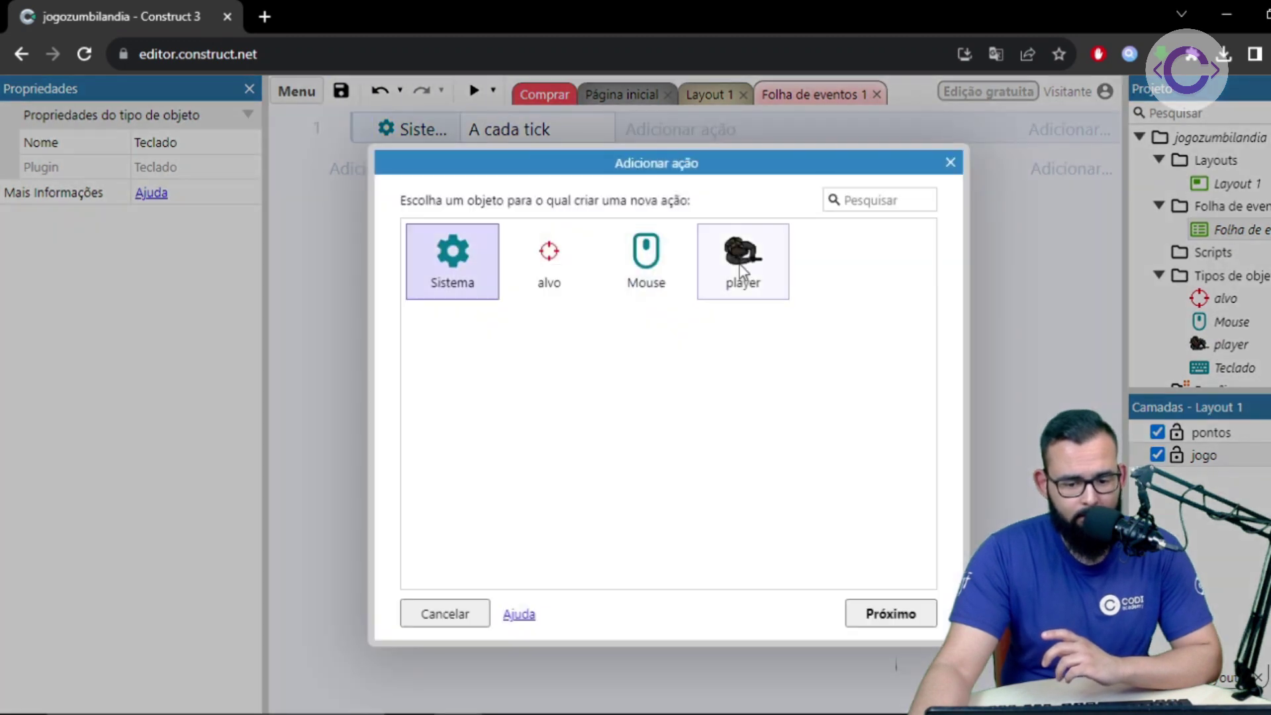
double_click(742, 268)
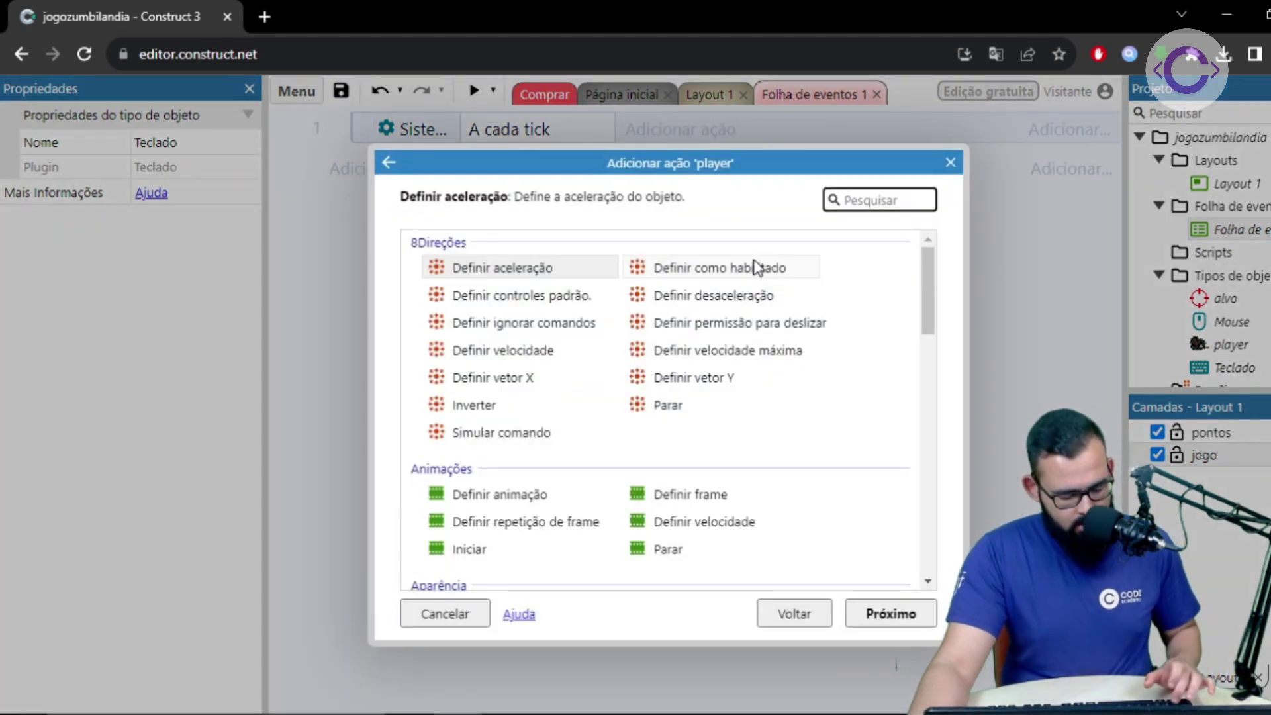
type("ang")
key("BackSpace")
key("BackSpace")
key("BackSpace")
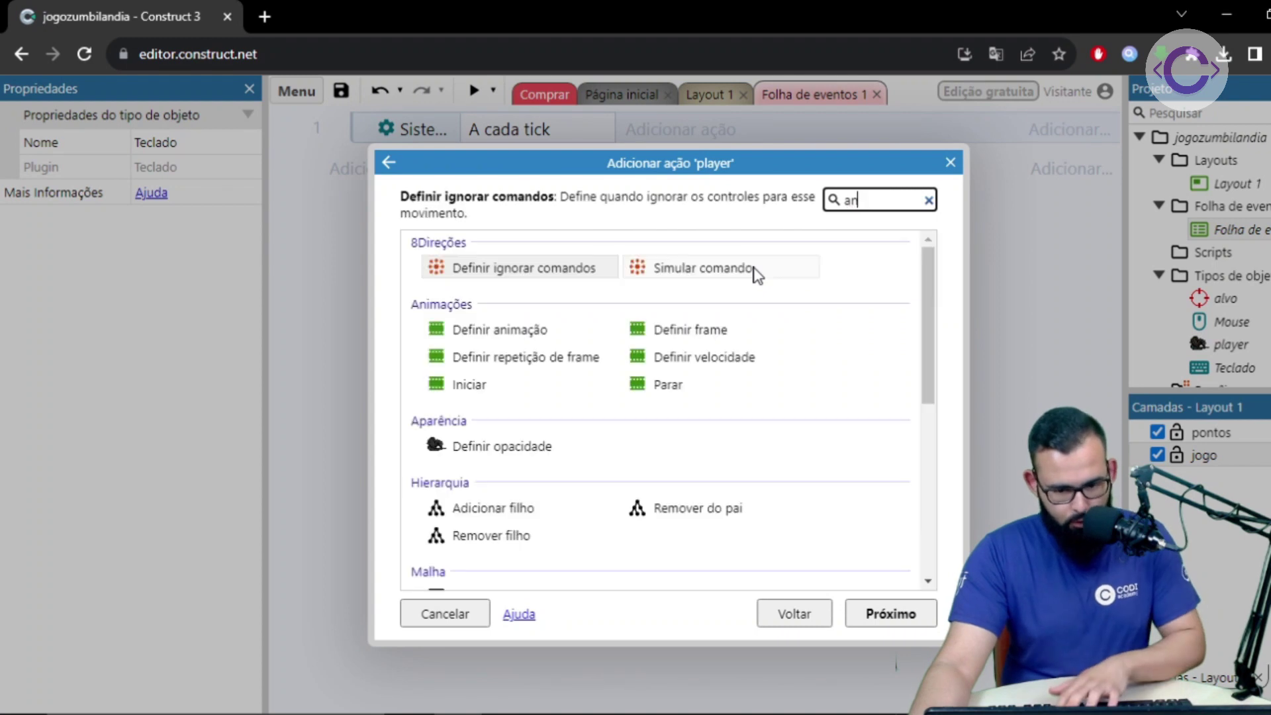
type("âng")
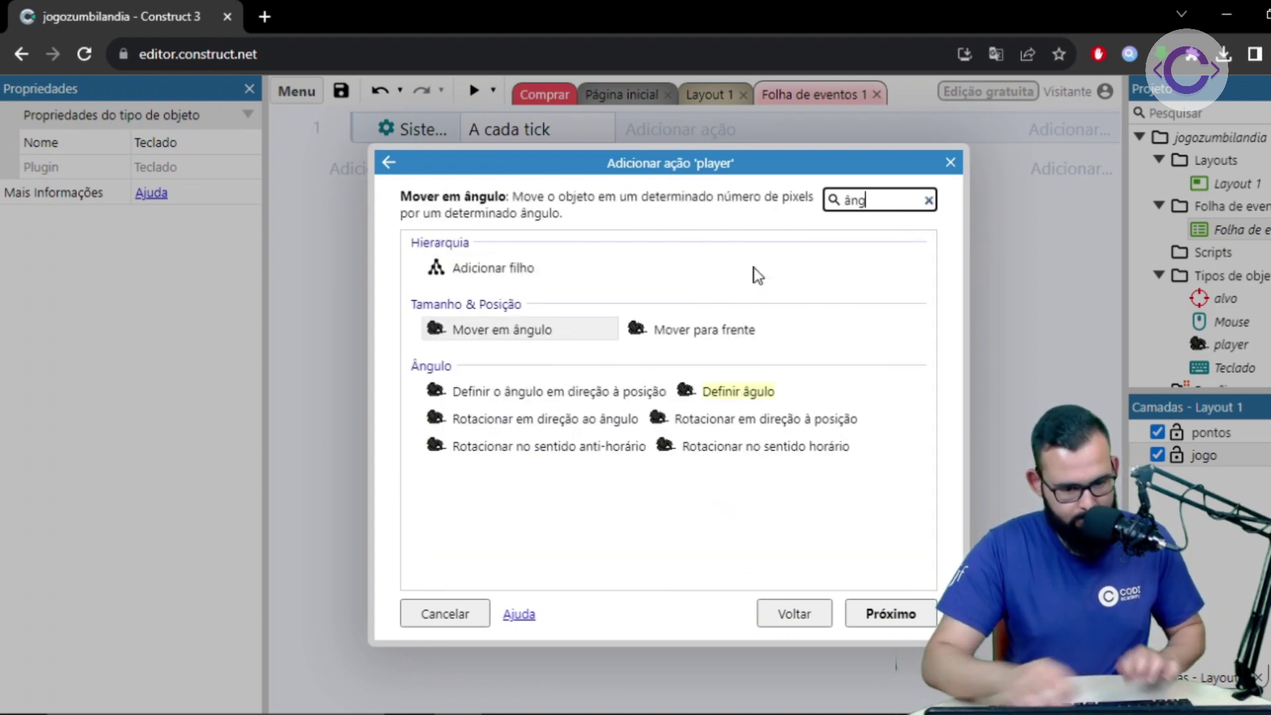
left_click(753, 391)
double_click(752, 391)
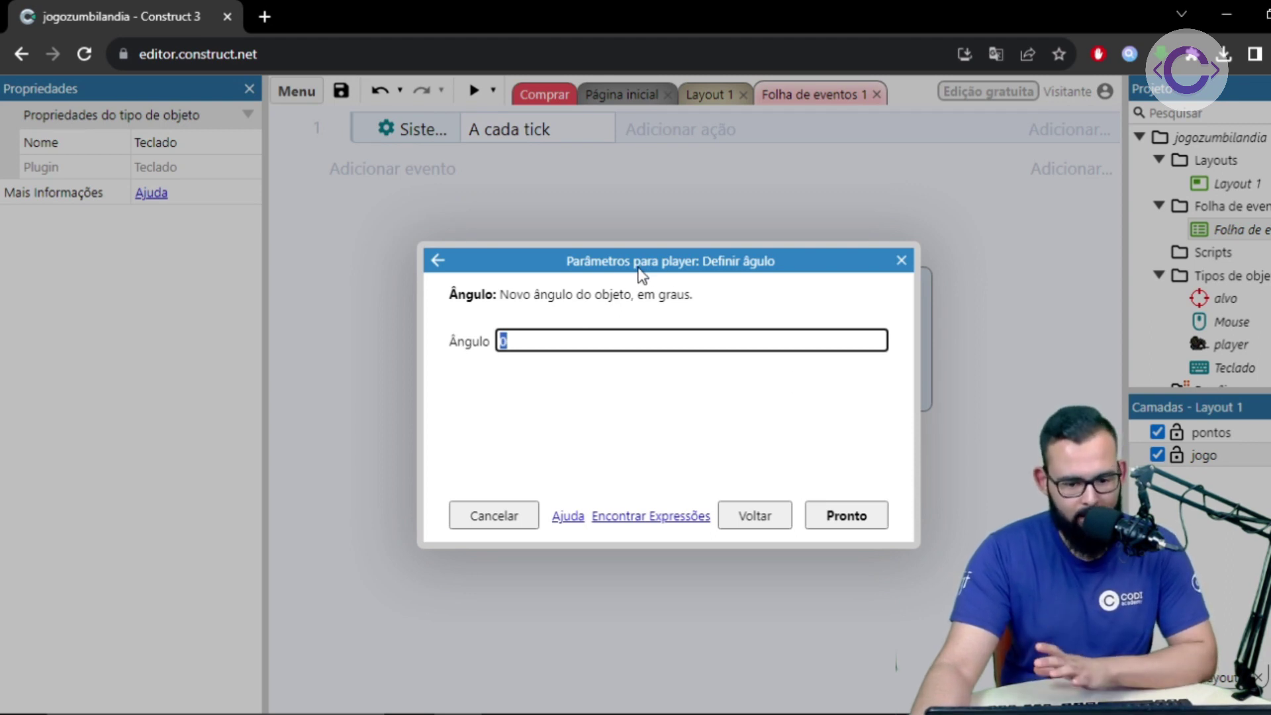
Set the player action's angle to angle(player.X,player.Y,Mouse.X,Mouse.Y) and add it to the event
type("an")
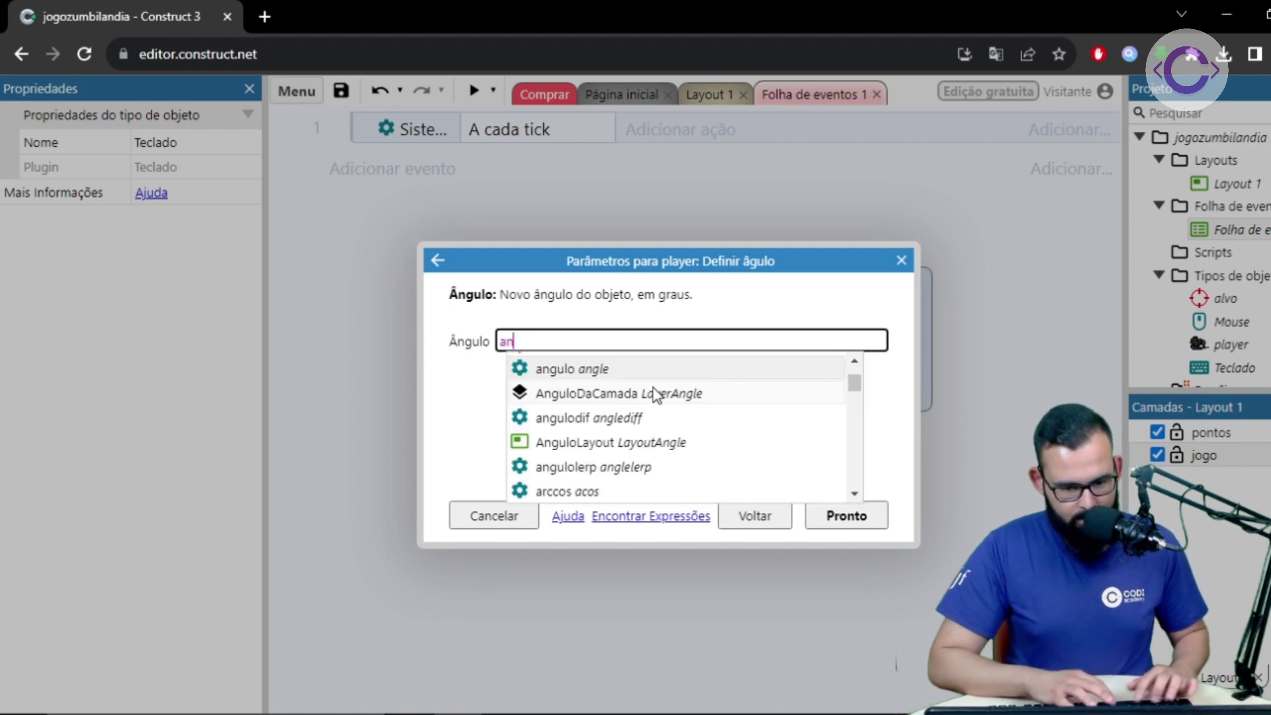
type("gle(")
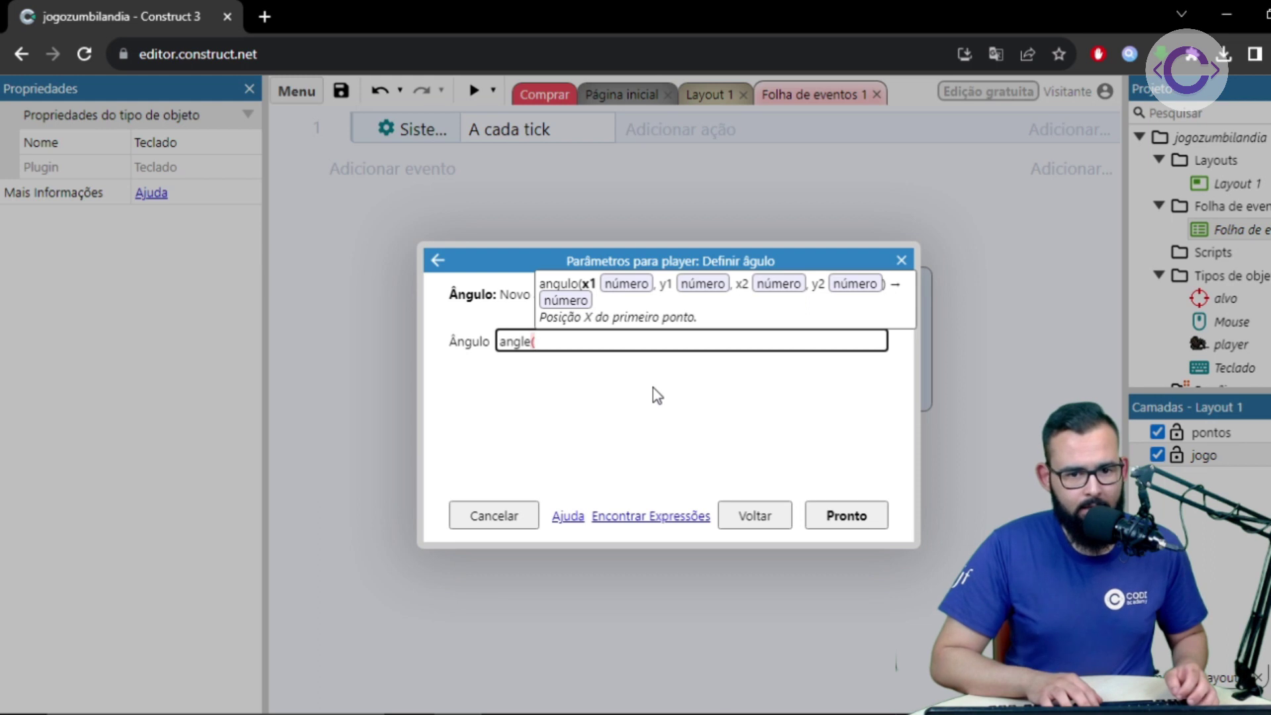
type("player.")
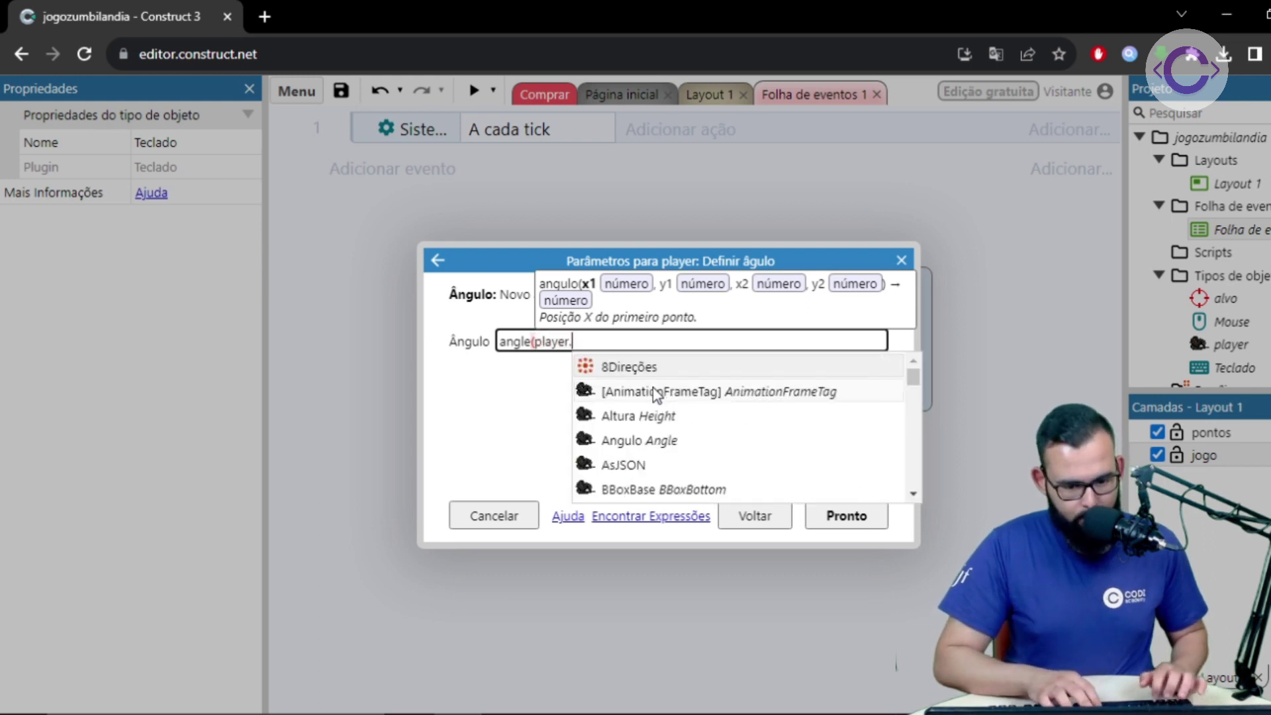
type("X,pla")
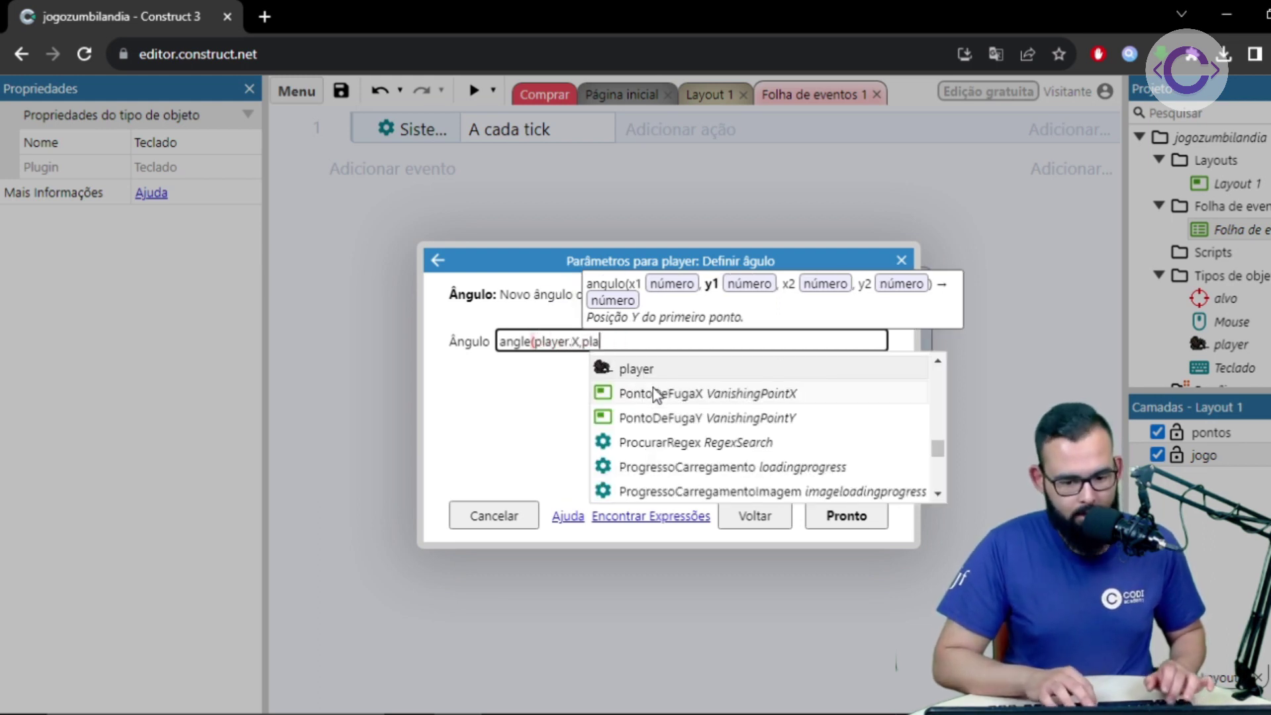
type("yer.Y")
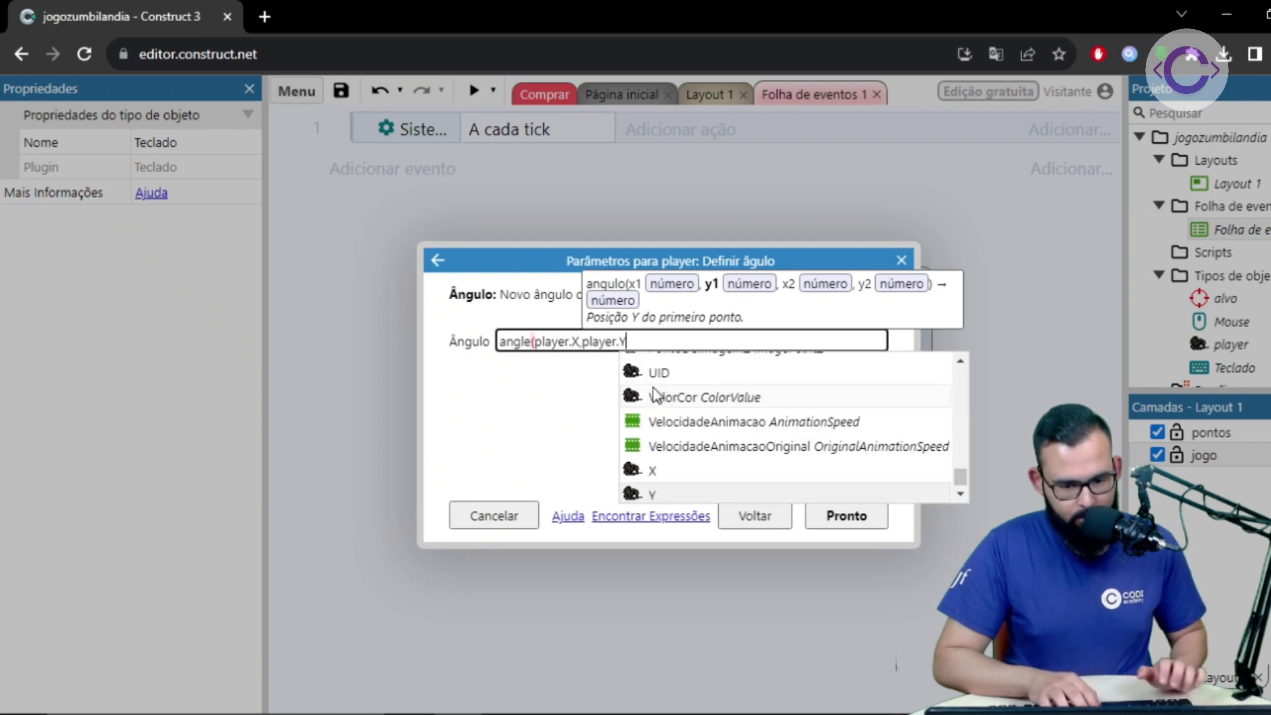
type(",mouse.X,")
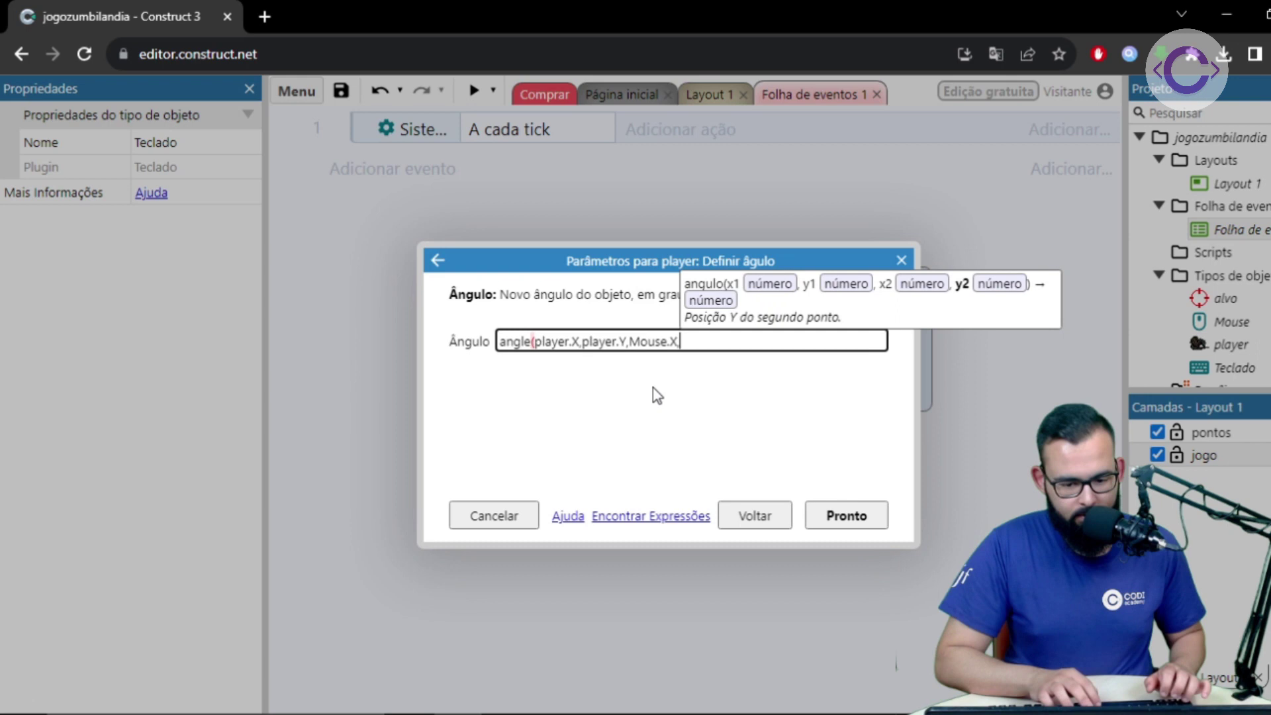
type("mou")
key("Tab")
type(".")
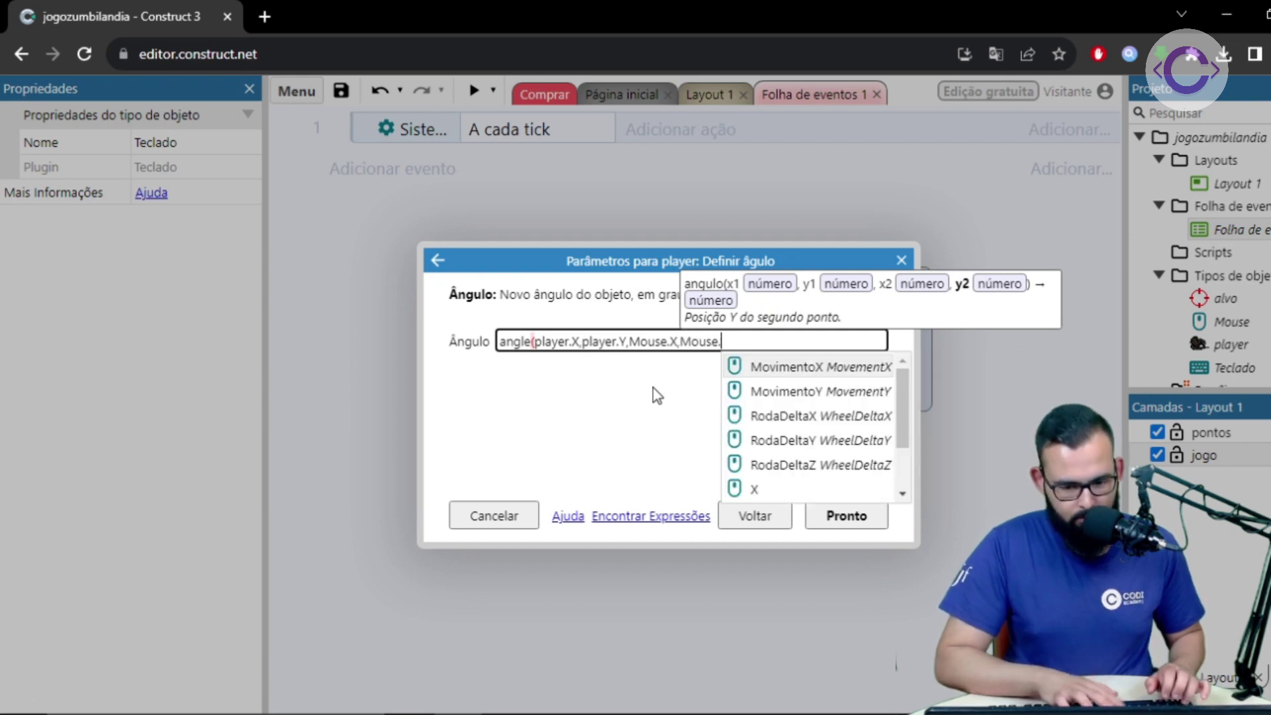
type("Y)")
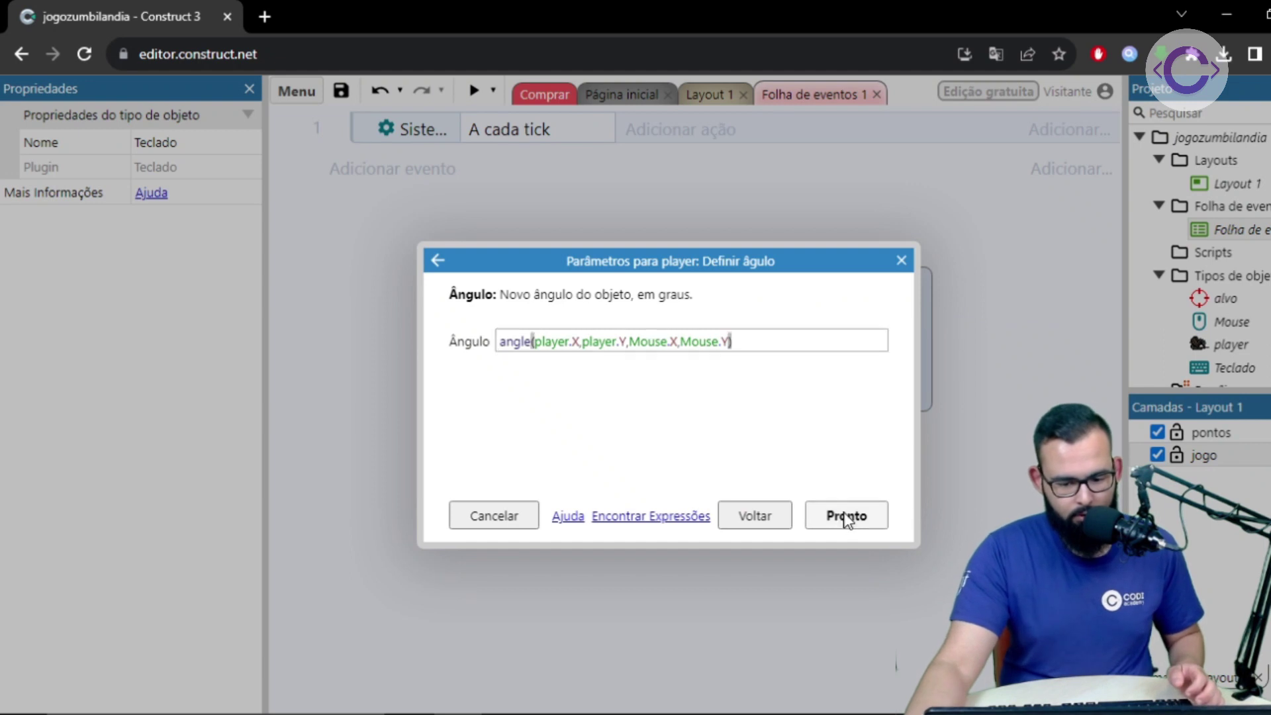
left_click(846, 517)
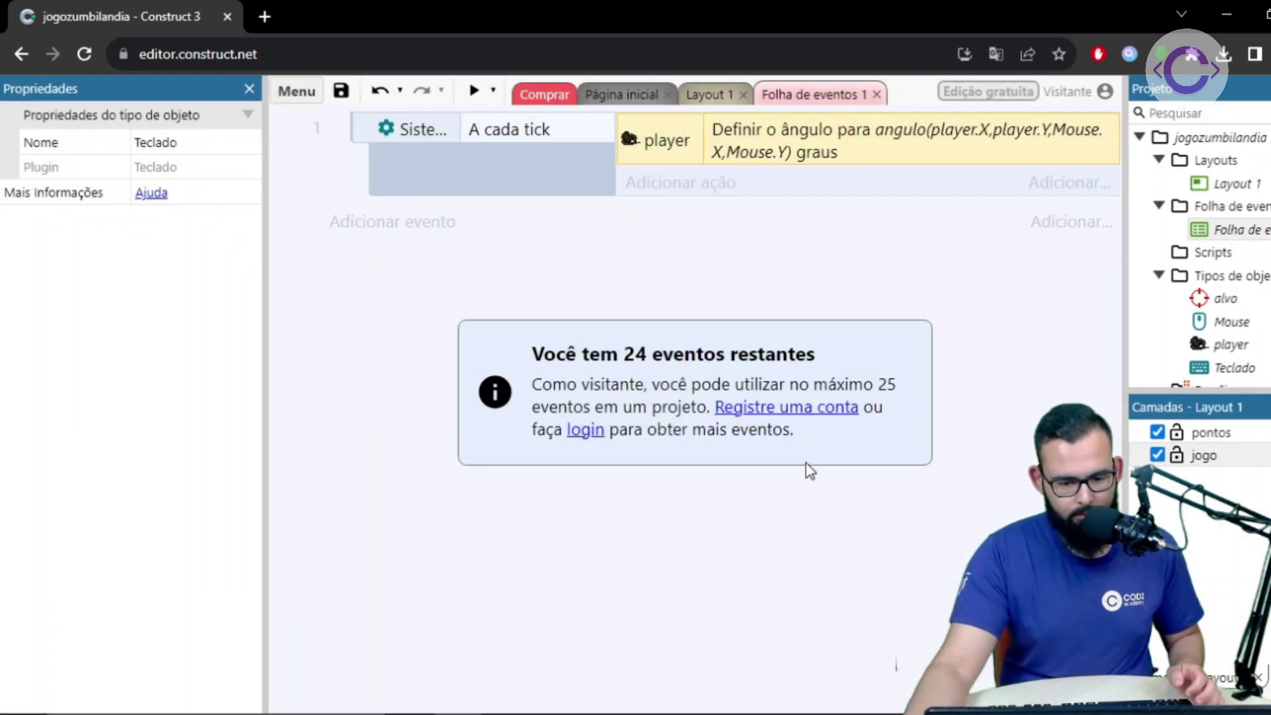
Add an alvo action Definir posição to the A cada tick event, with X as Mouse.X and Y as Mouse.Y
left_click(659, 185)
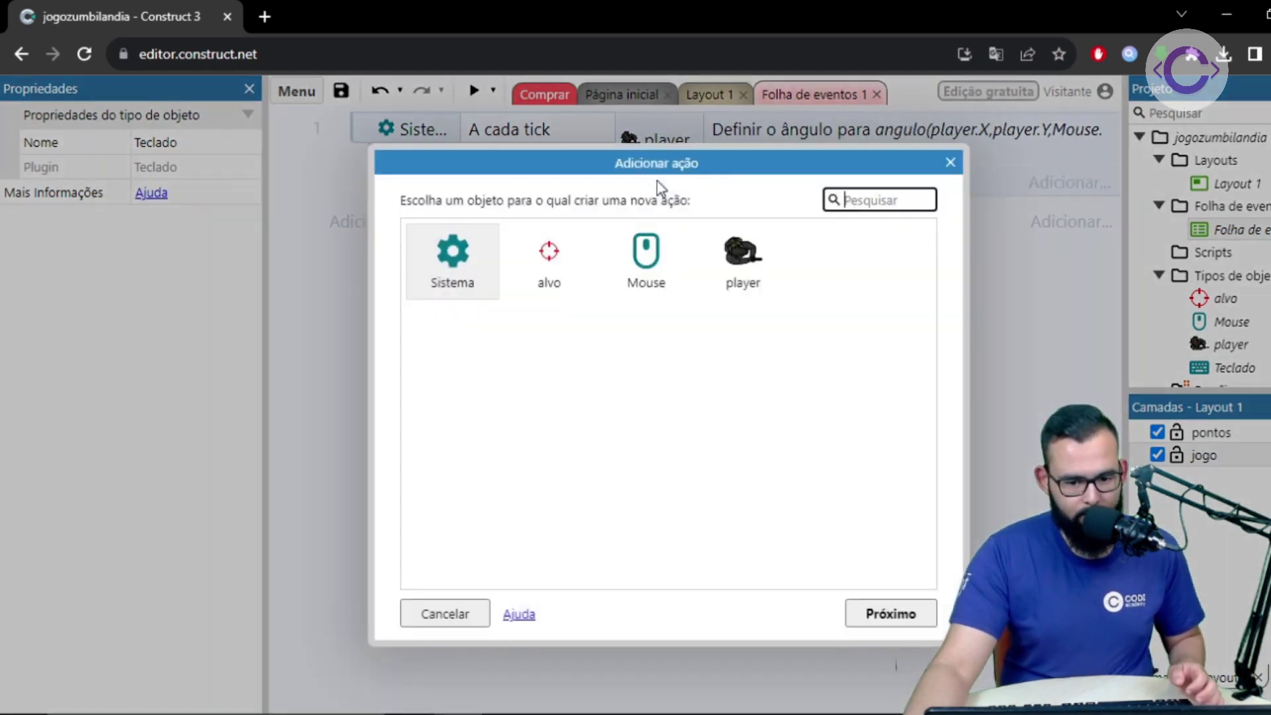
double_click(552, 255)
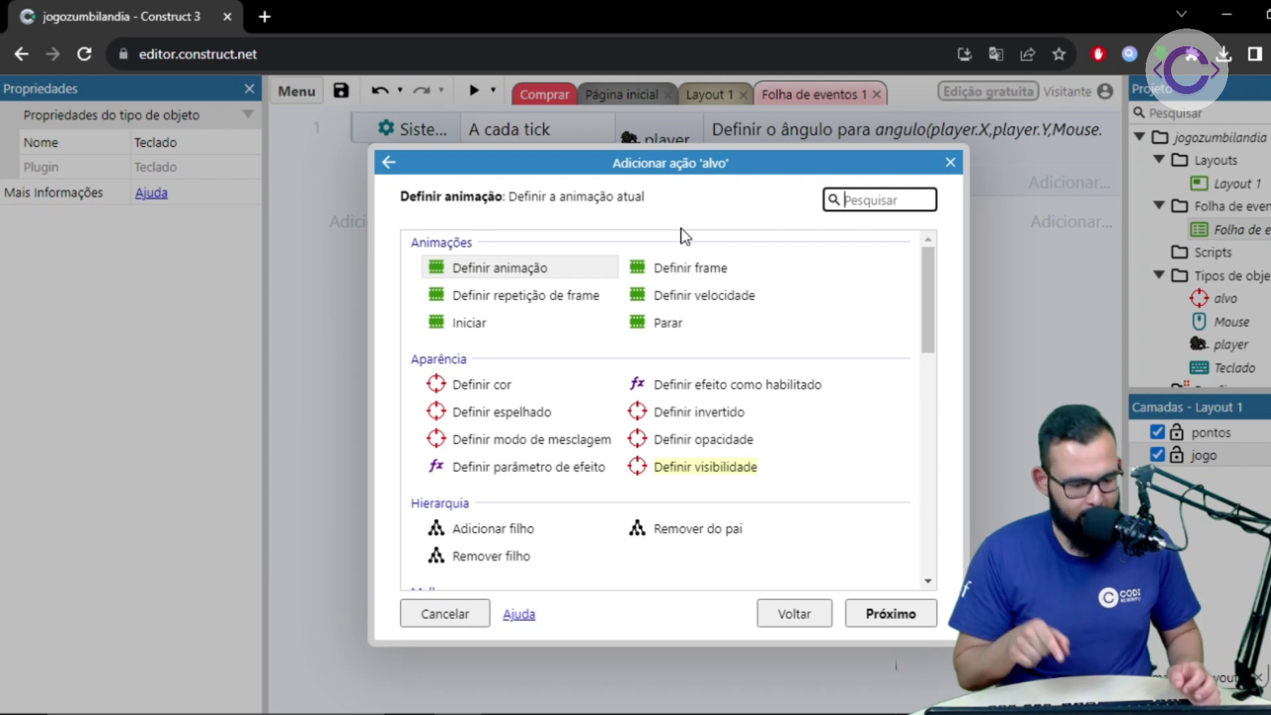
type("pos")
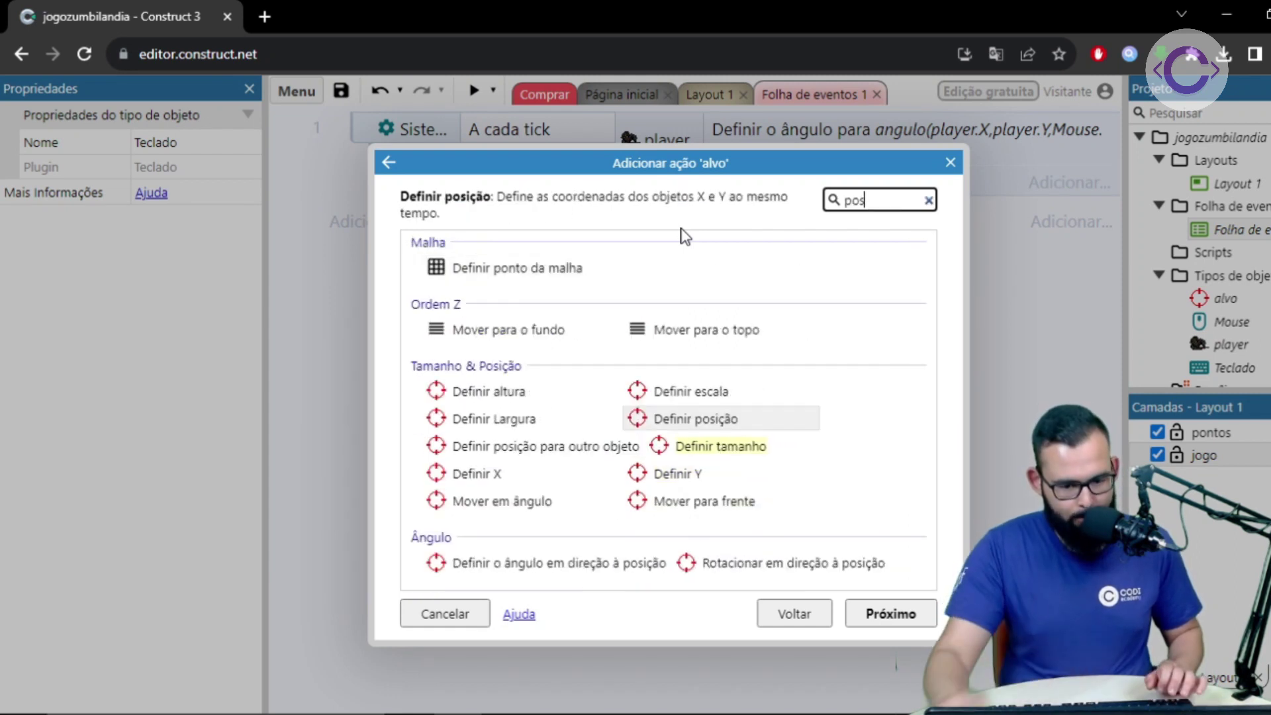
double_click(695, 419)
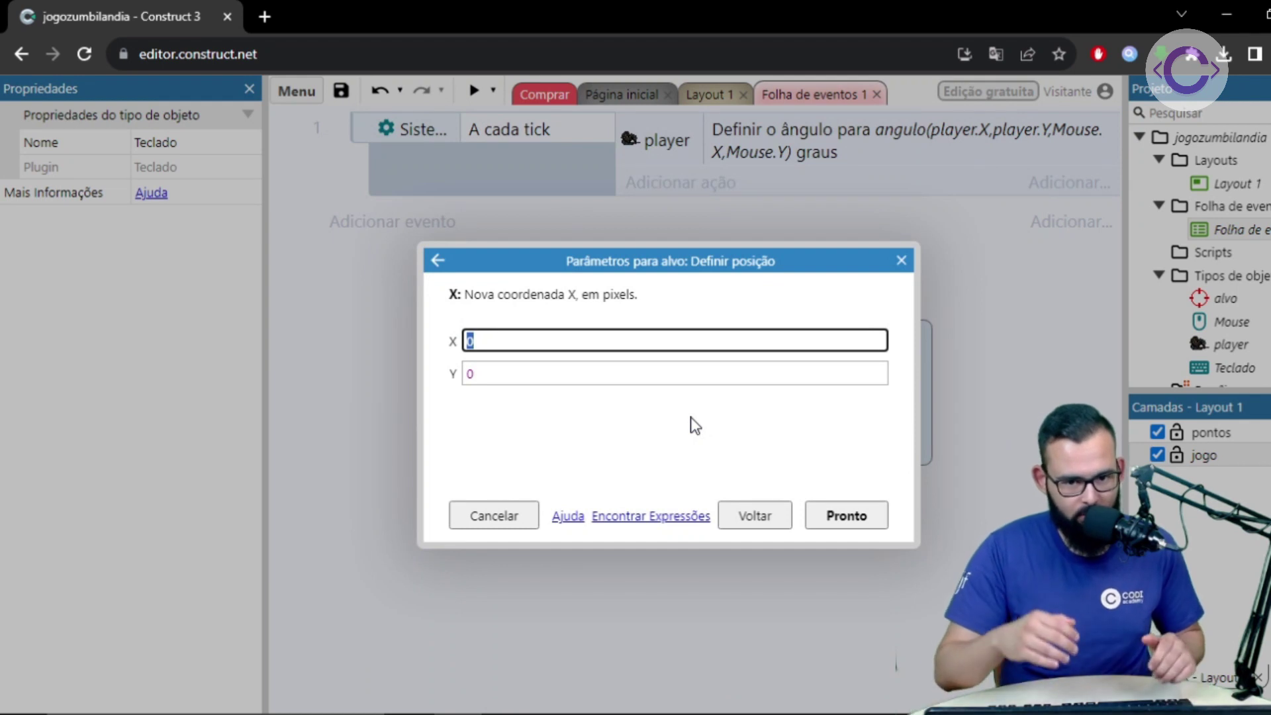
type("Mouse.X")
key("Tab")
type("Mouse")
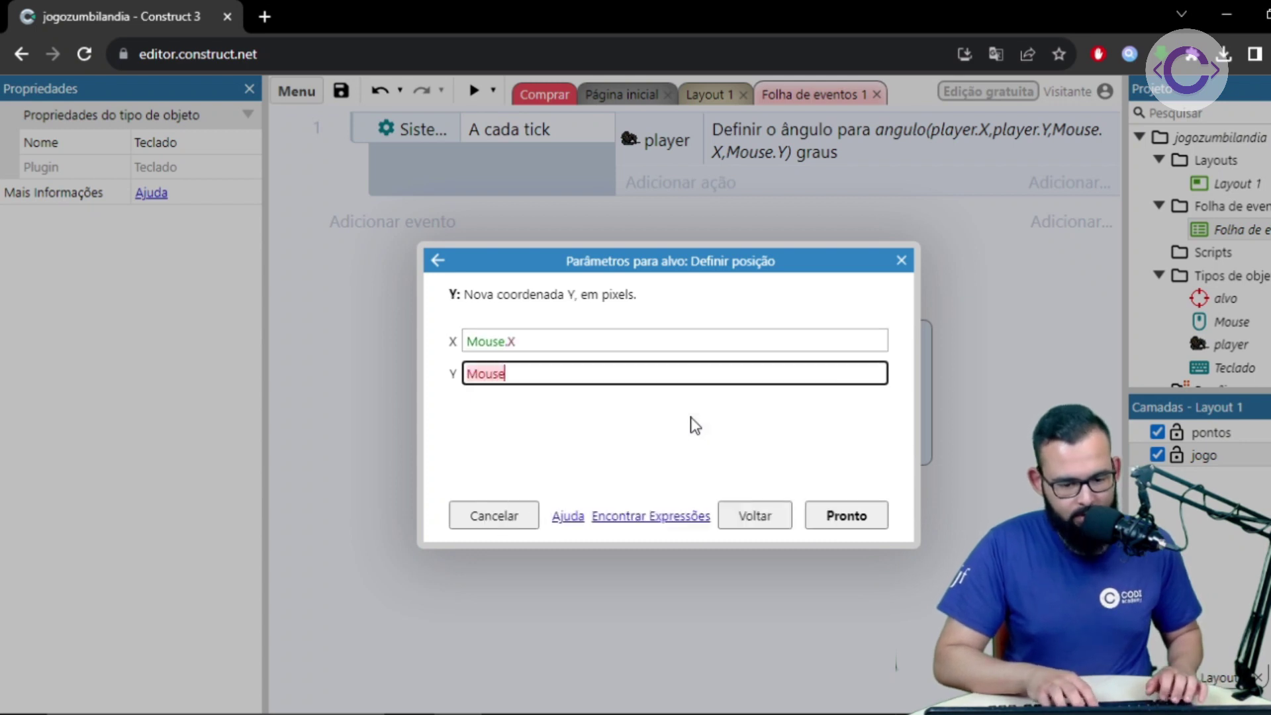
type(".Y")
key("Escape")
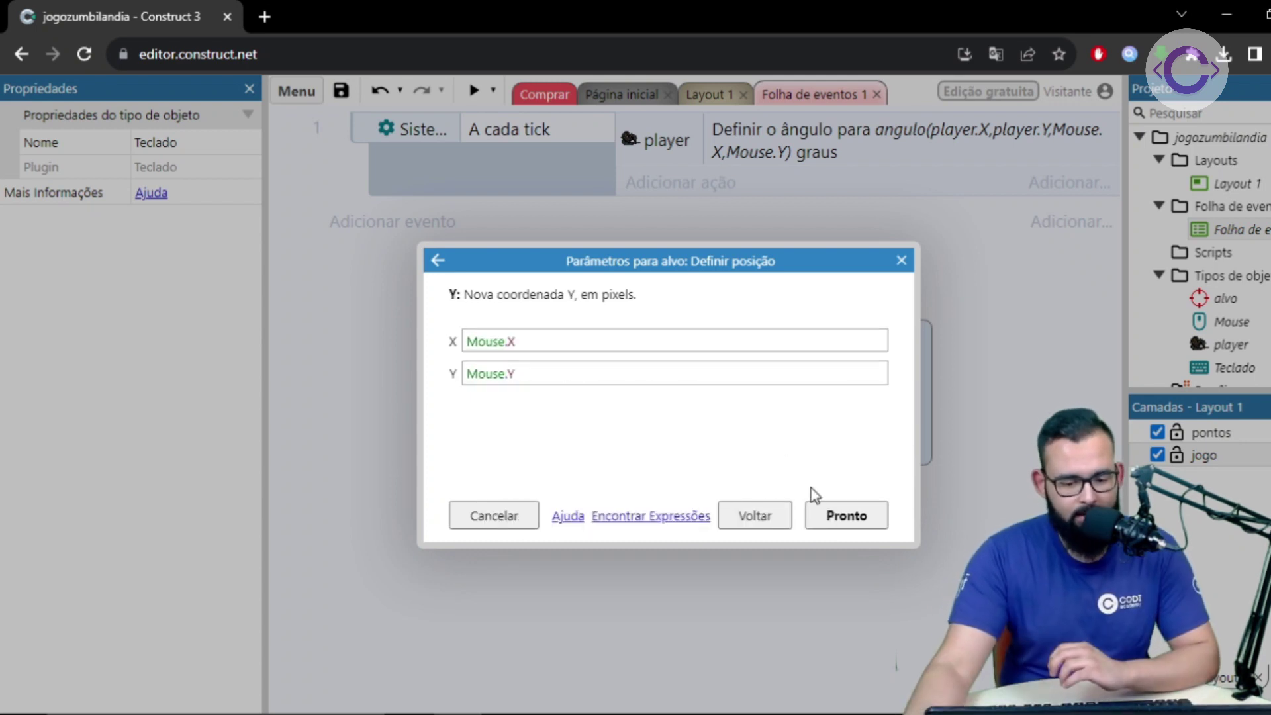
left_click(846, 517)
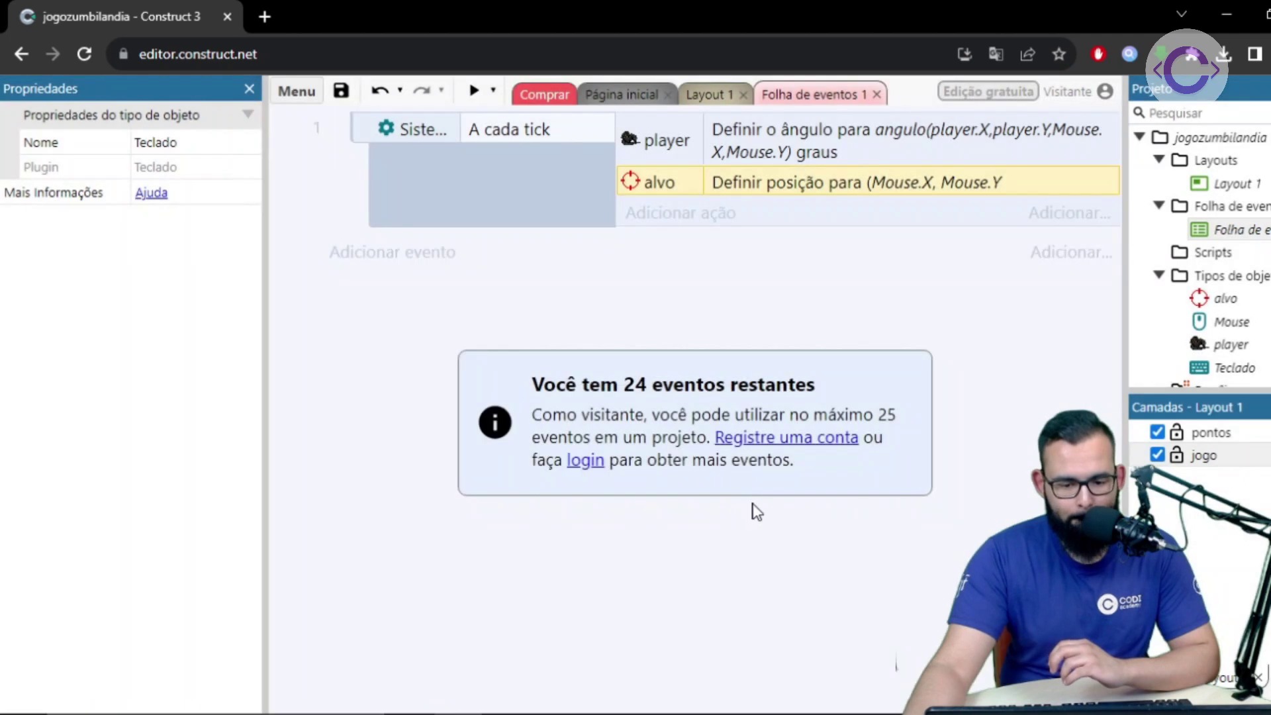
Preview the game to test the player's aiming and the crosshair's movement, and close the preview
left_click(473, 90)
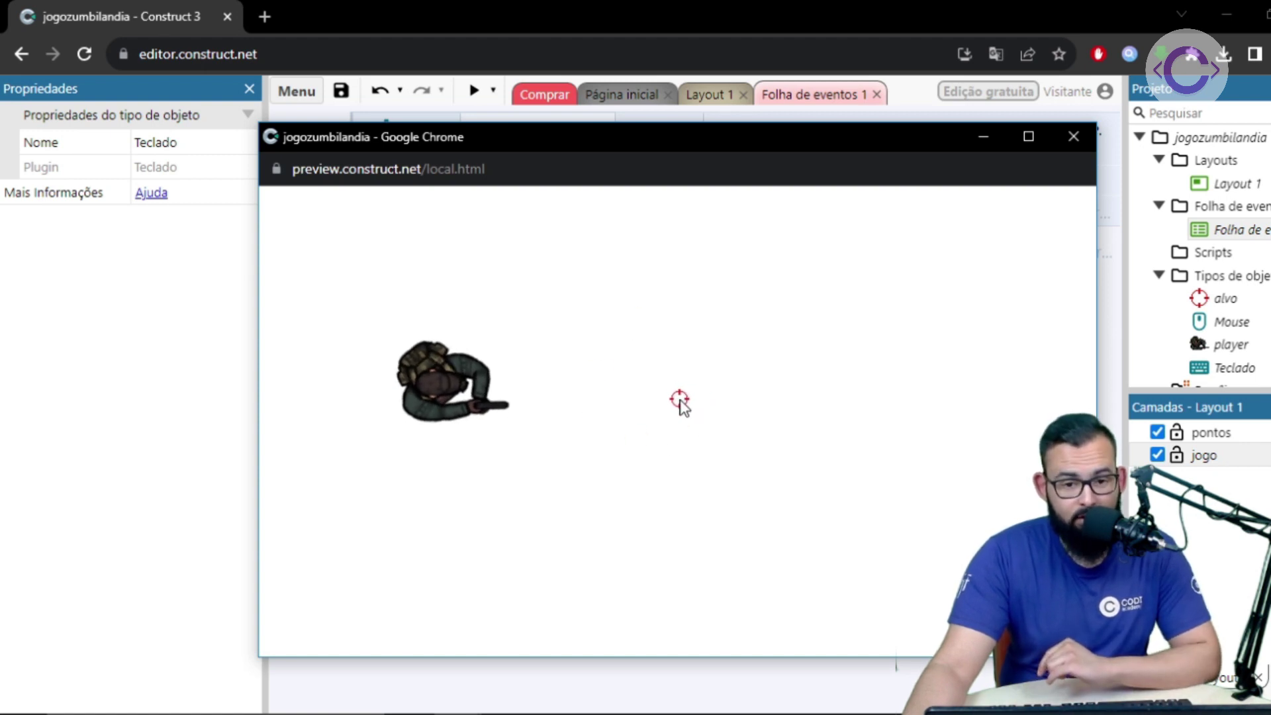
left_click(1075, 137)
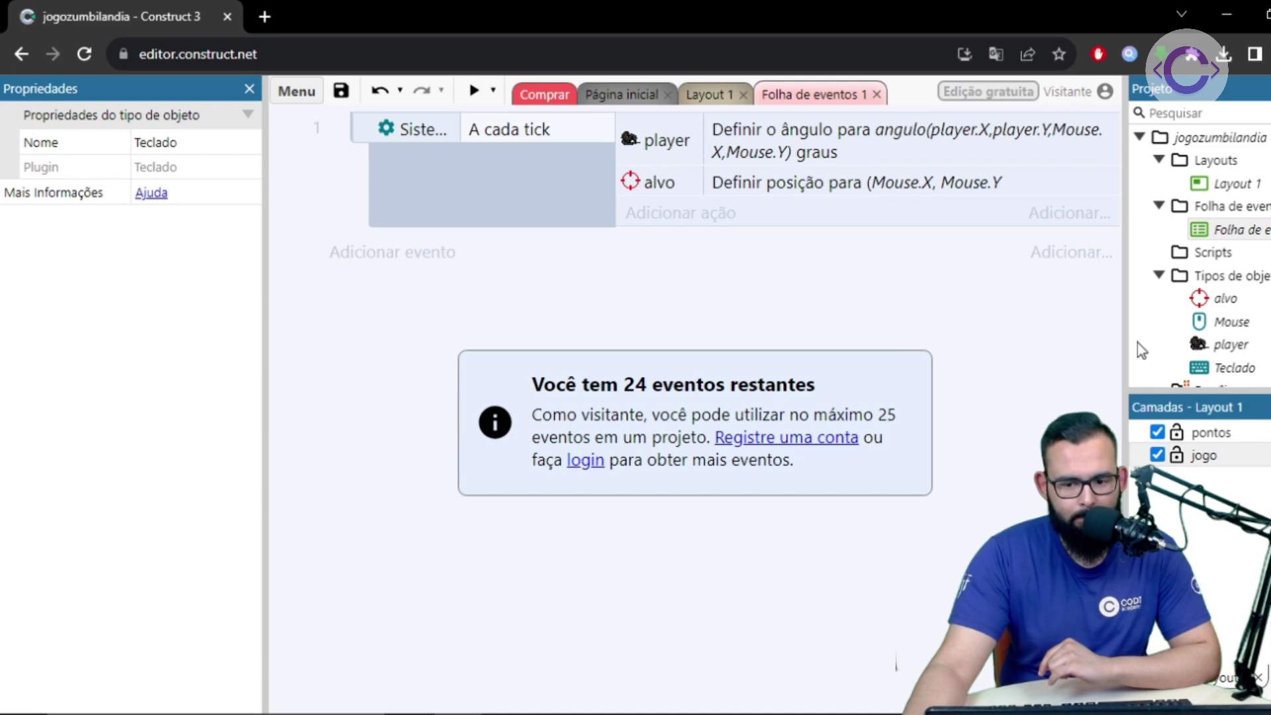
Insert a new Sprite object in Layout 1, between the player and the viewport's edge, and load the bala image into it
double_click(1231, 184)
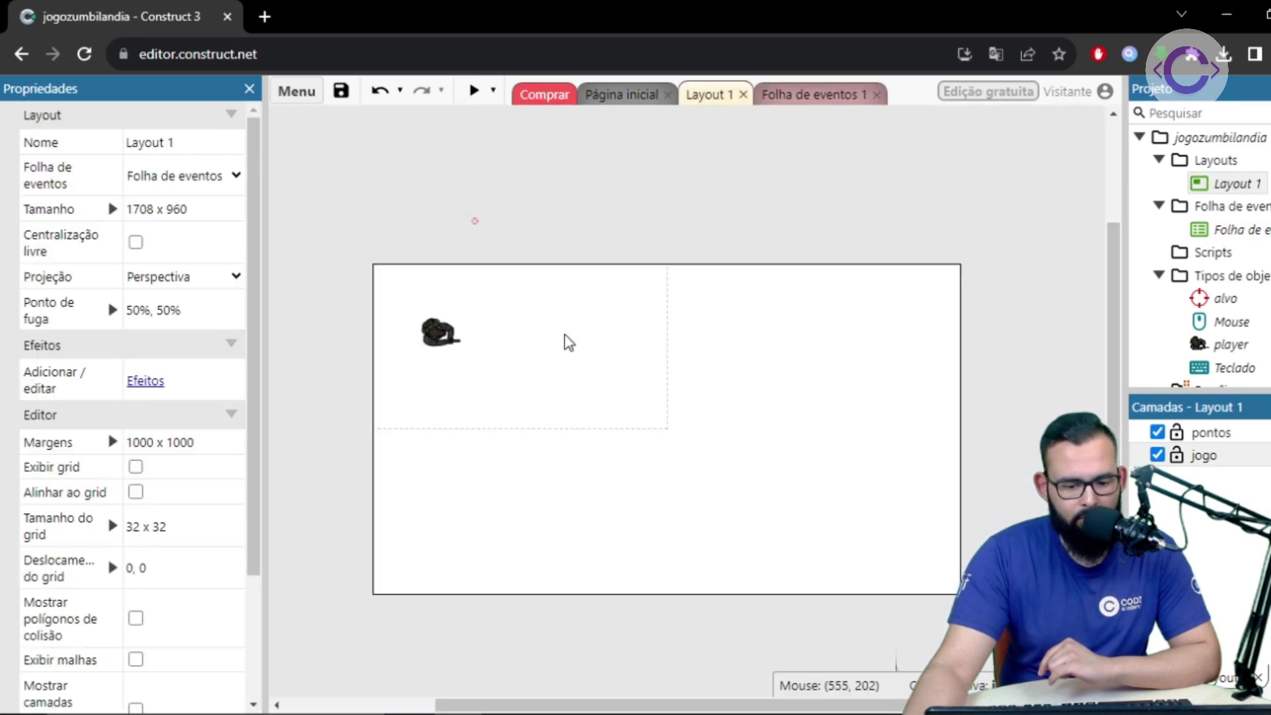
double_click(569, 342)
scroll(569, 342, "down", 10)
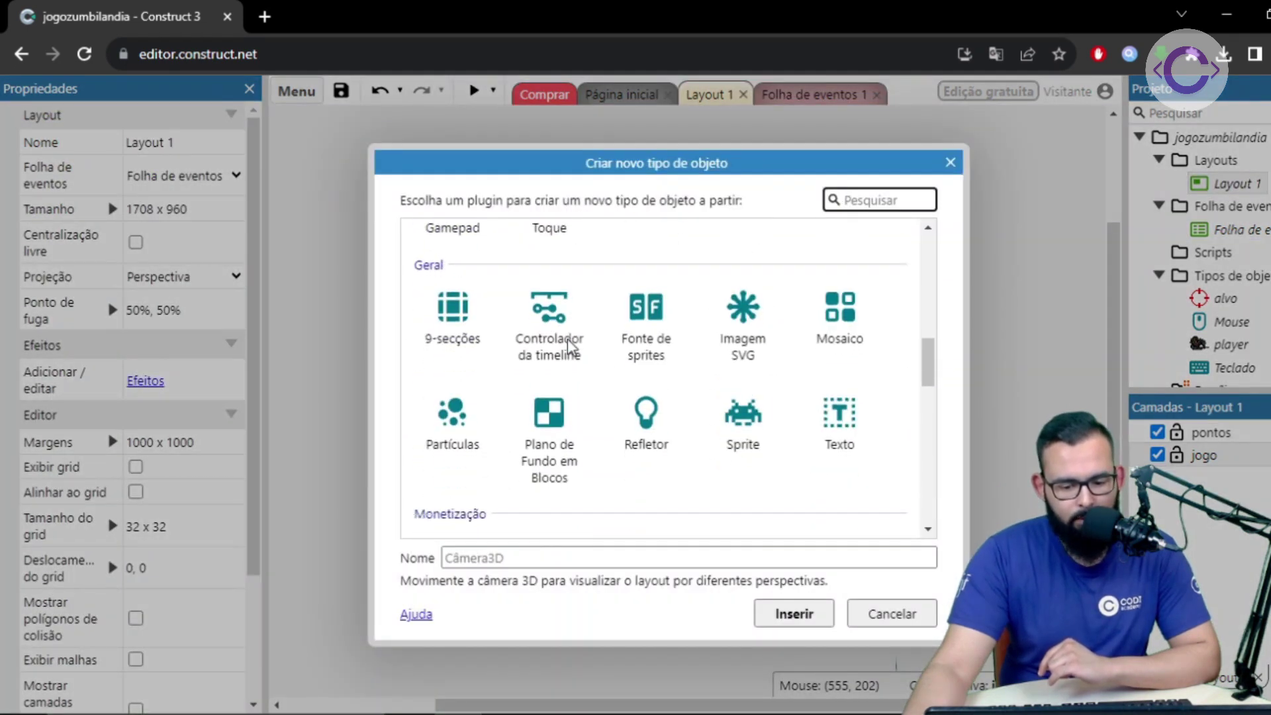
double_click(743, 417)
left_click(587, 340)
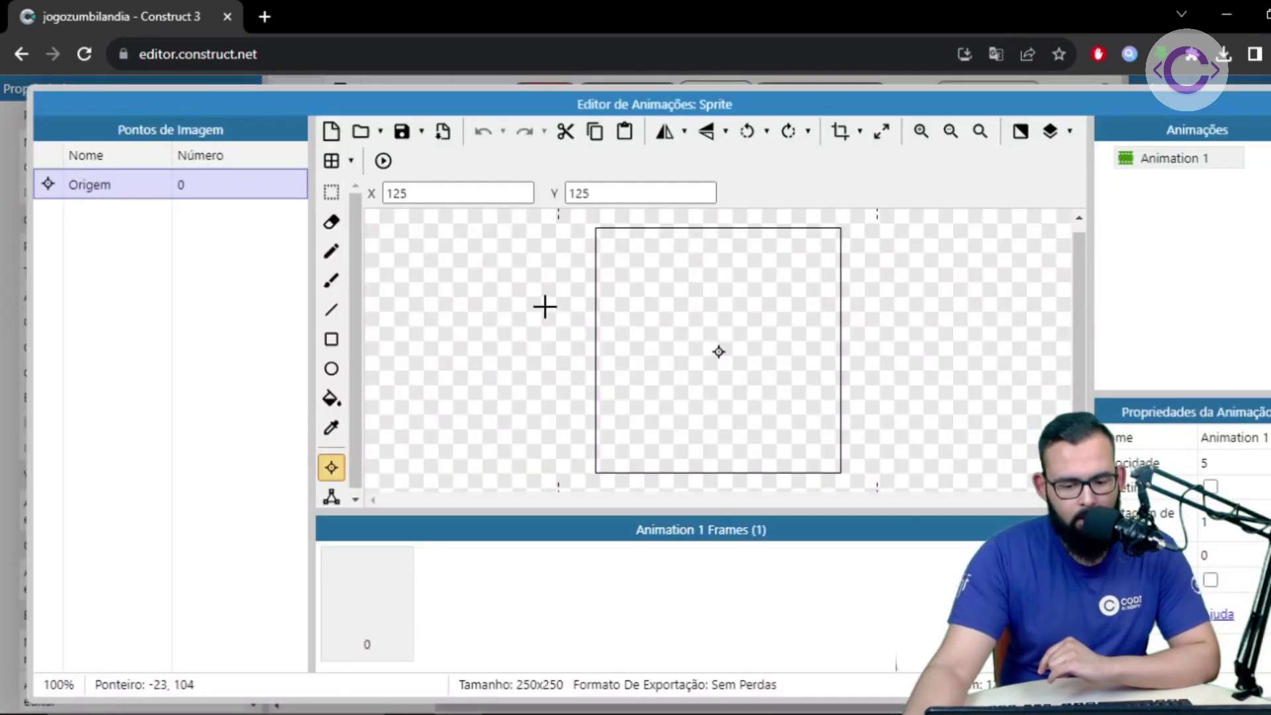
left_click(360, 130)
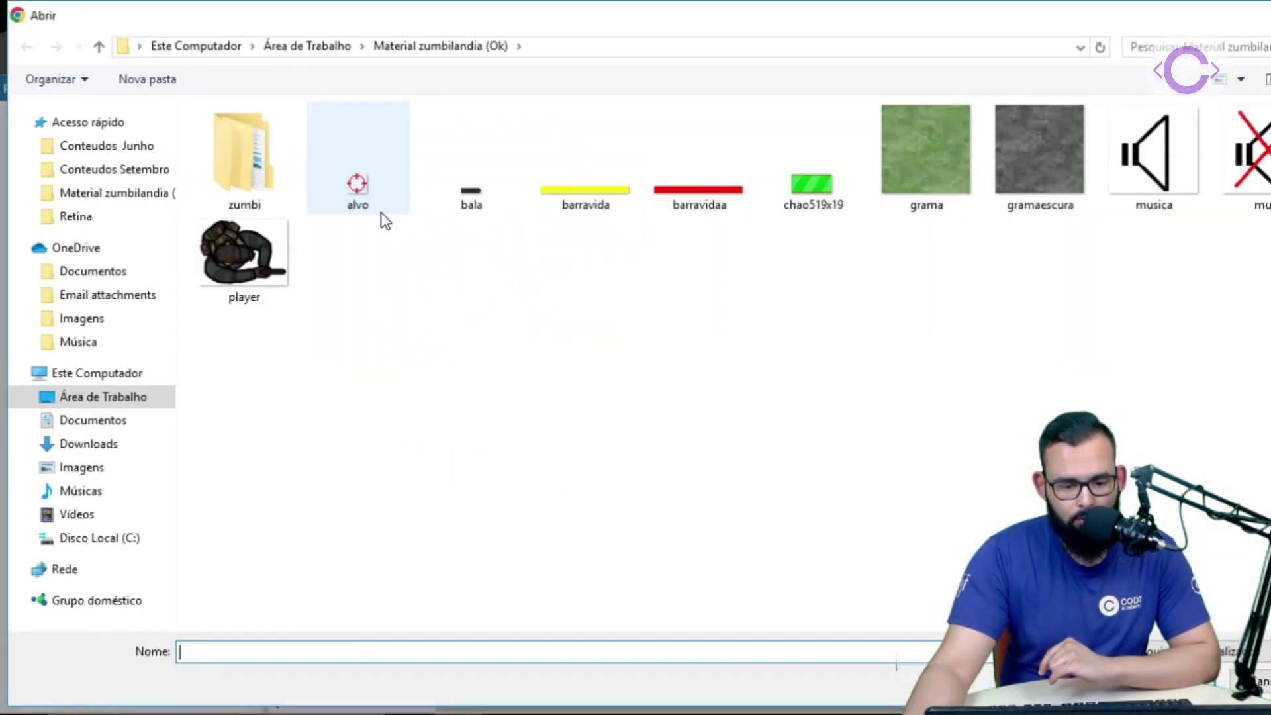
double_click(490, 150)
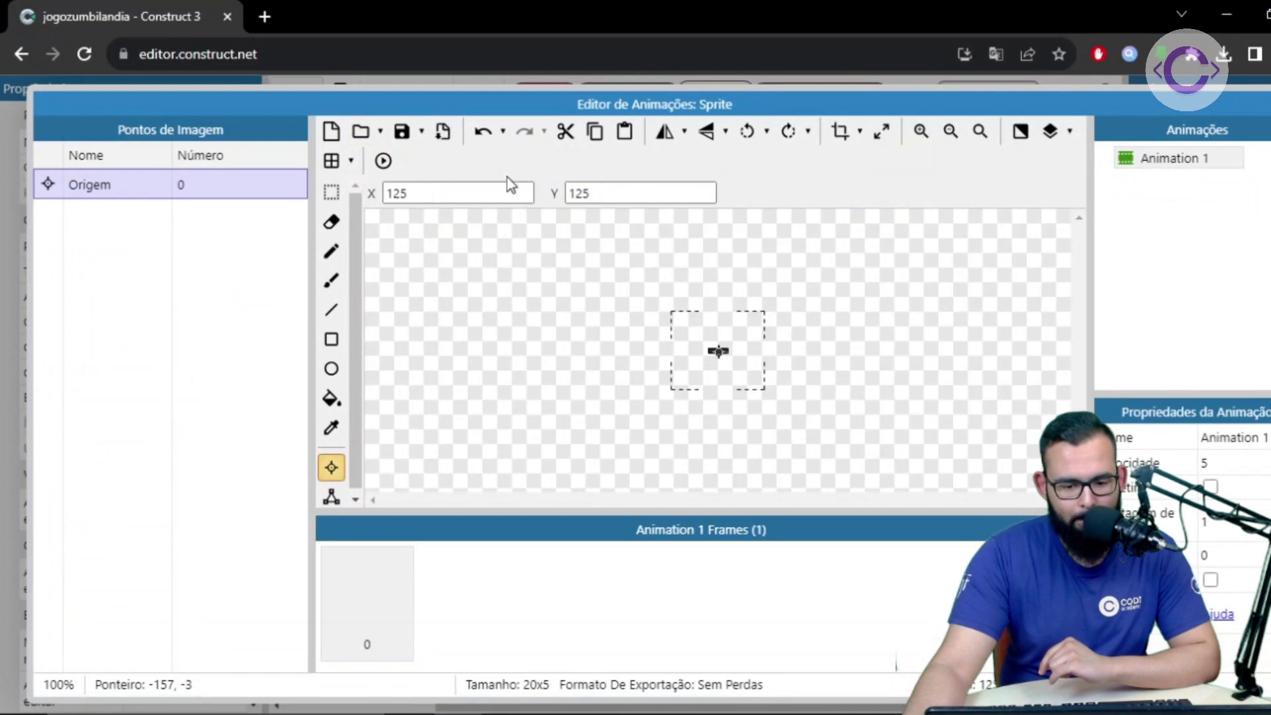
Check the bullet image's collision polygon up close and close the animation editor
left_click(930, 132)
left_click(925, 133)
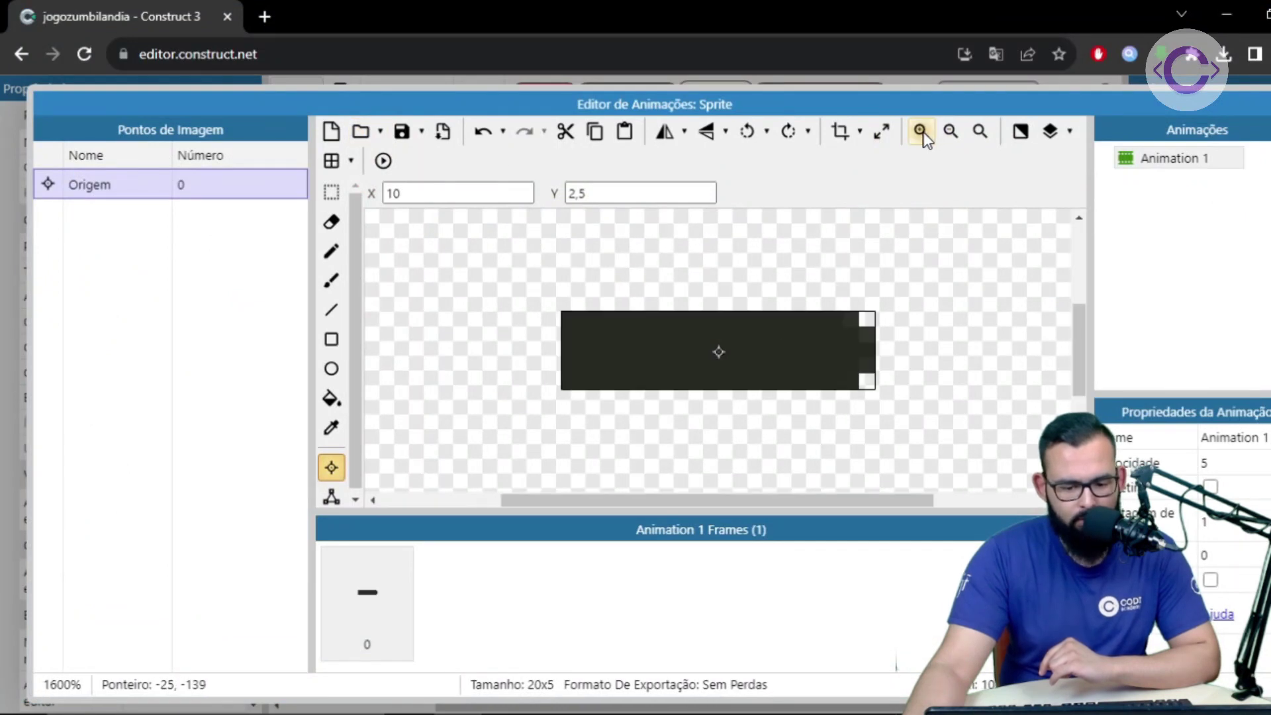
left_click(331, 497)
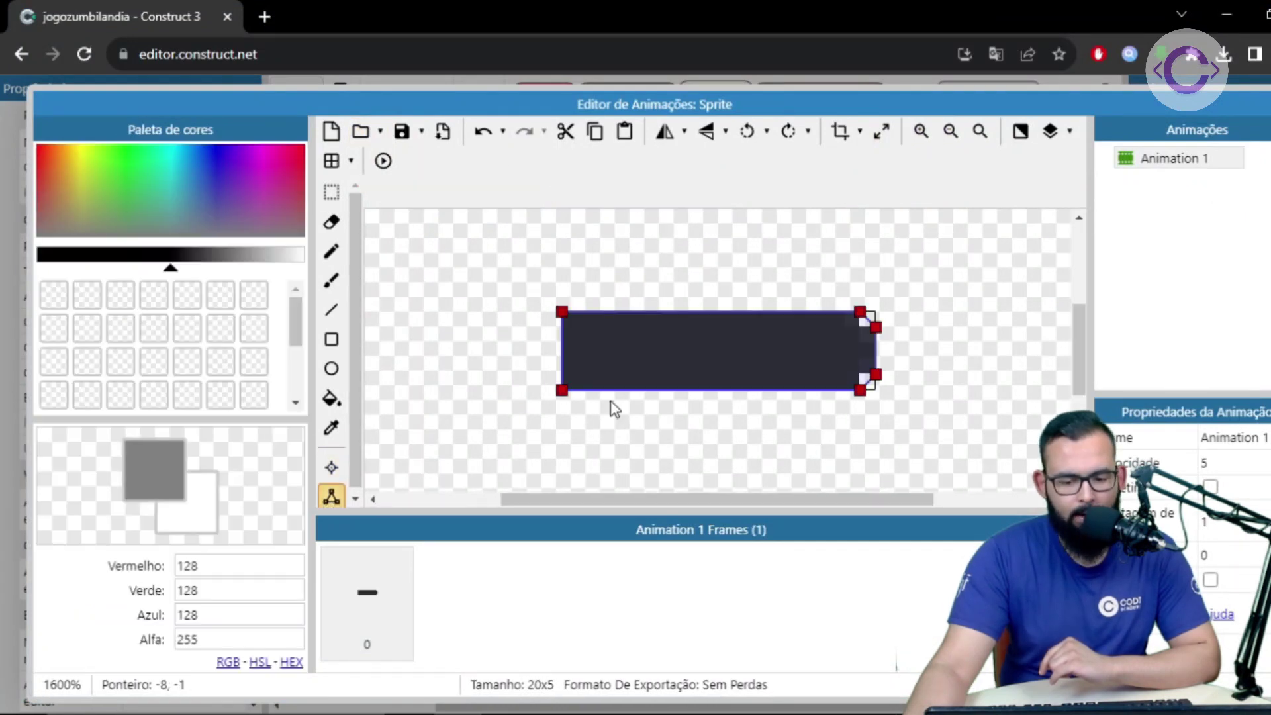
key("Escape")
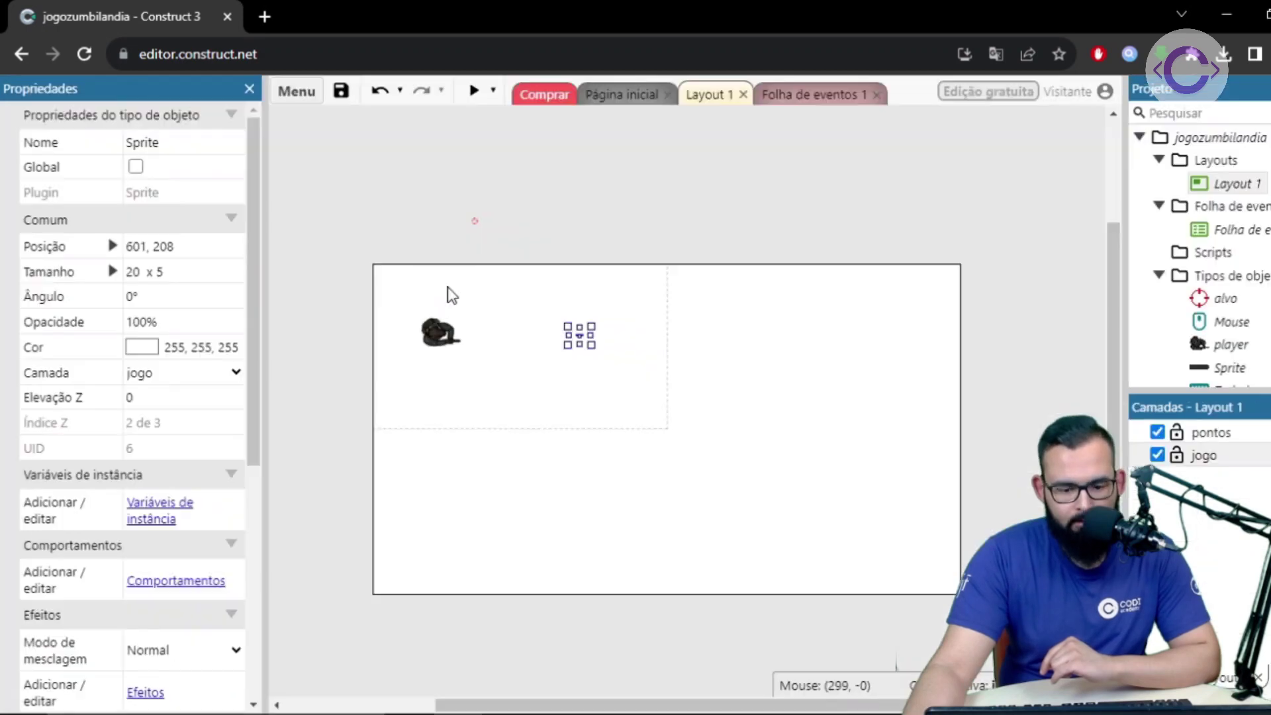
Move the bullet sprite outside the layout, above its upper edge at about 609, -103, and name it tiro
left_click(642, 411)
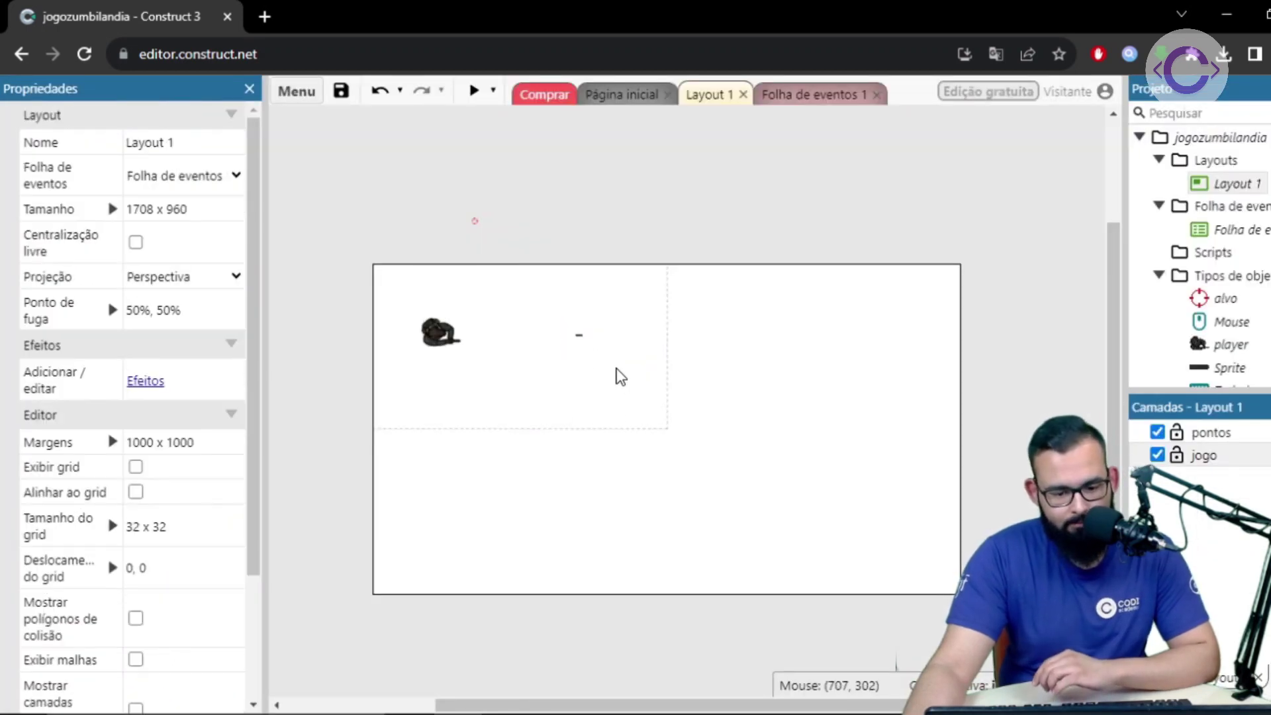
left_click(578, 336)
left_click_drag(577, 338, 580, 229)
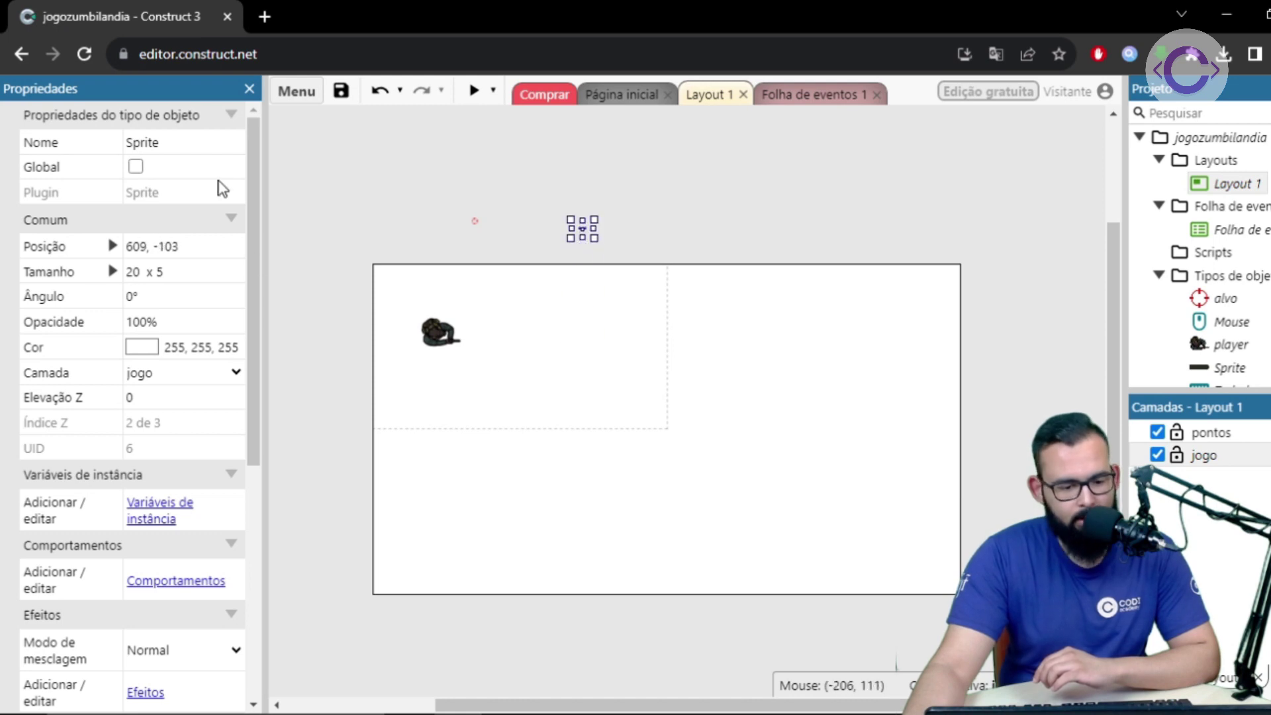
left_click(171, 141)
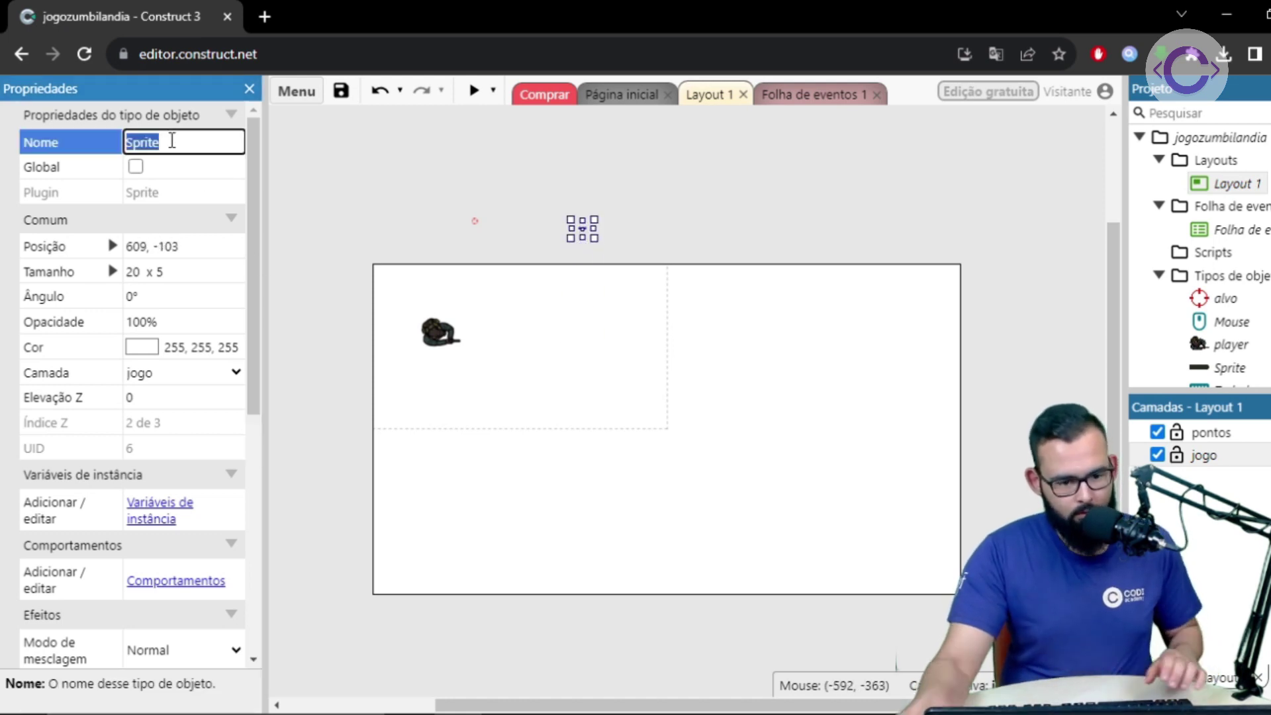
type("tiro")
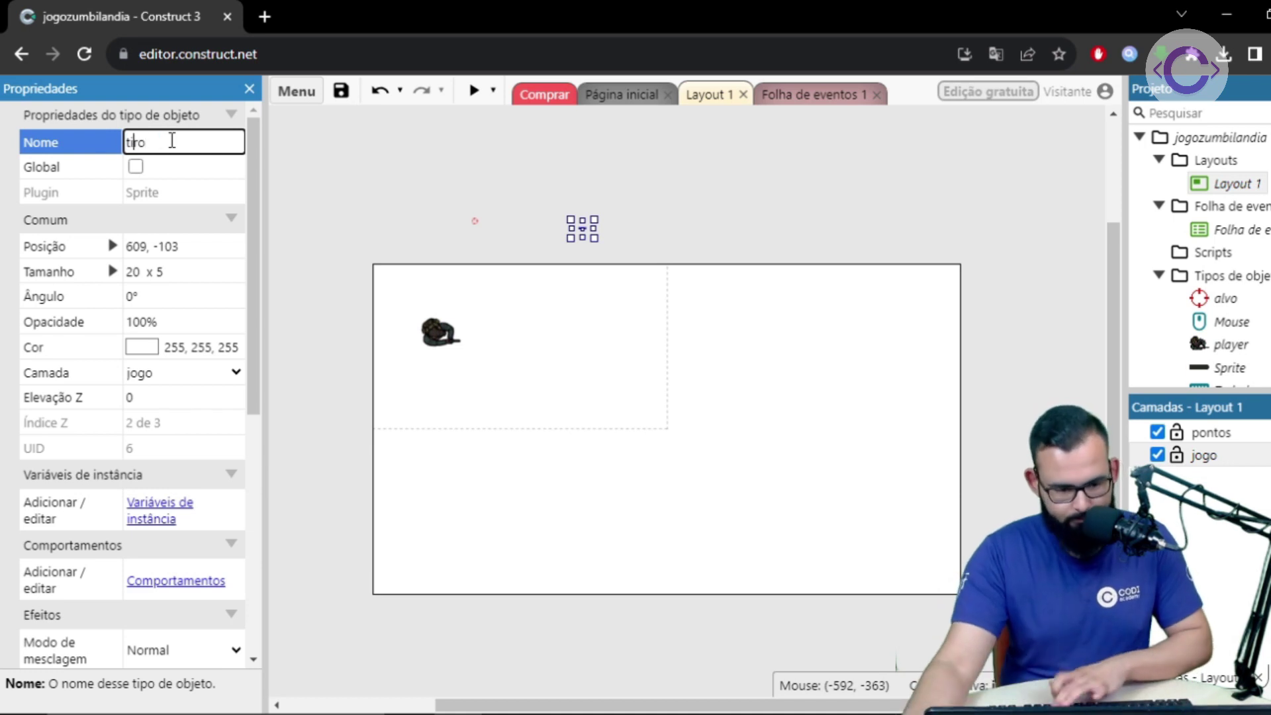
Confirm the bullet sprite's name and add the Projétil behavior to it
key("Return")
left_click(175, 580)
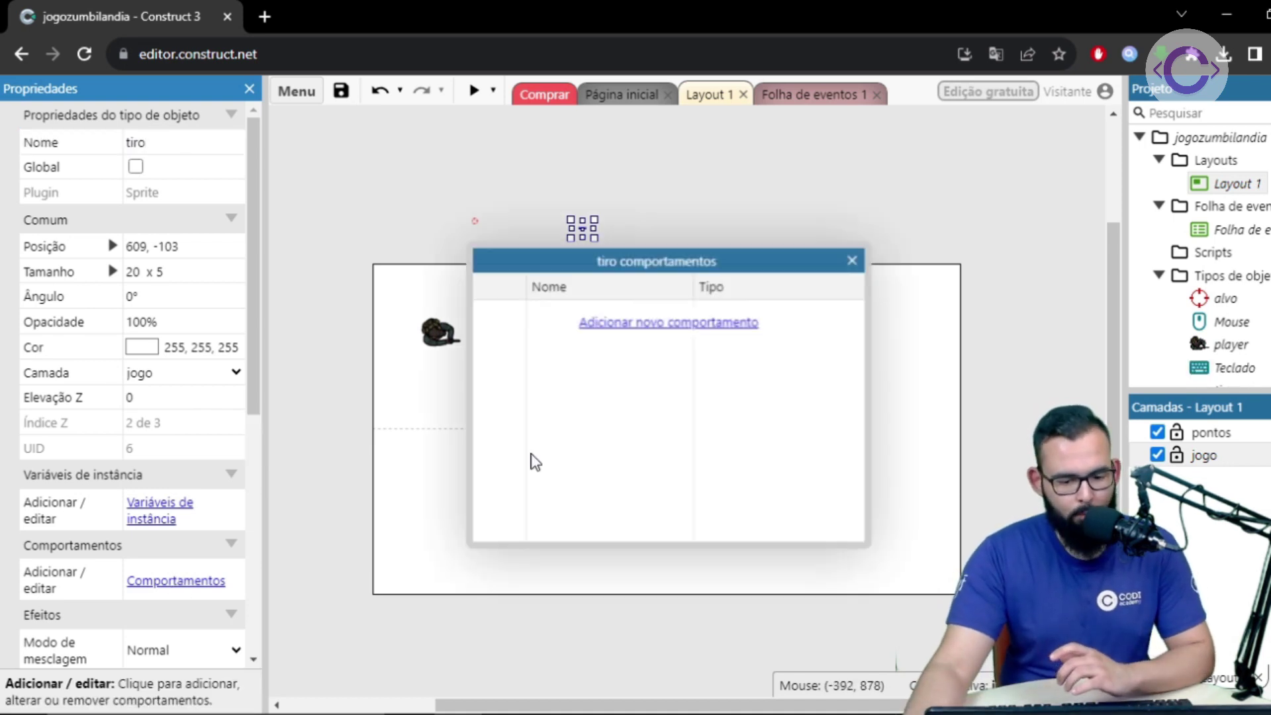
left_click(654, 319)
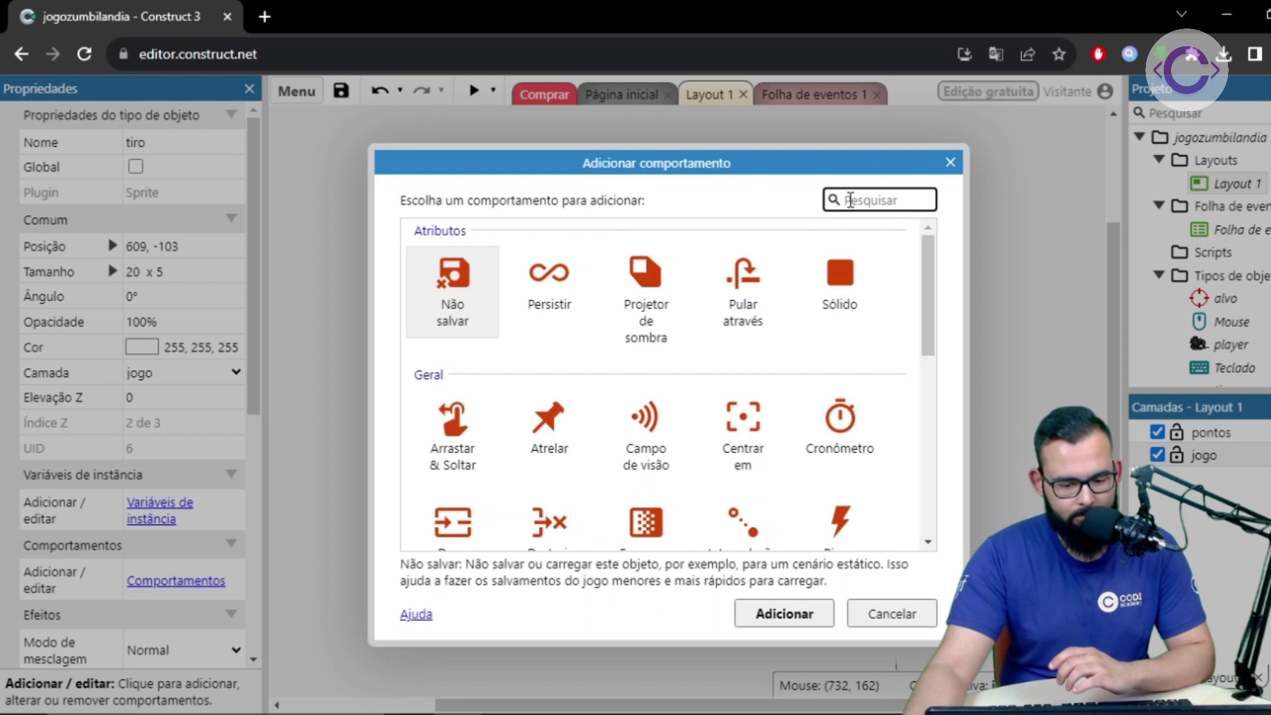
scroll(455, 515, "down", 5)
double_click(458, 505)
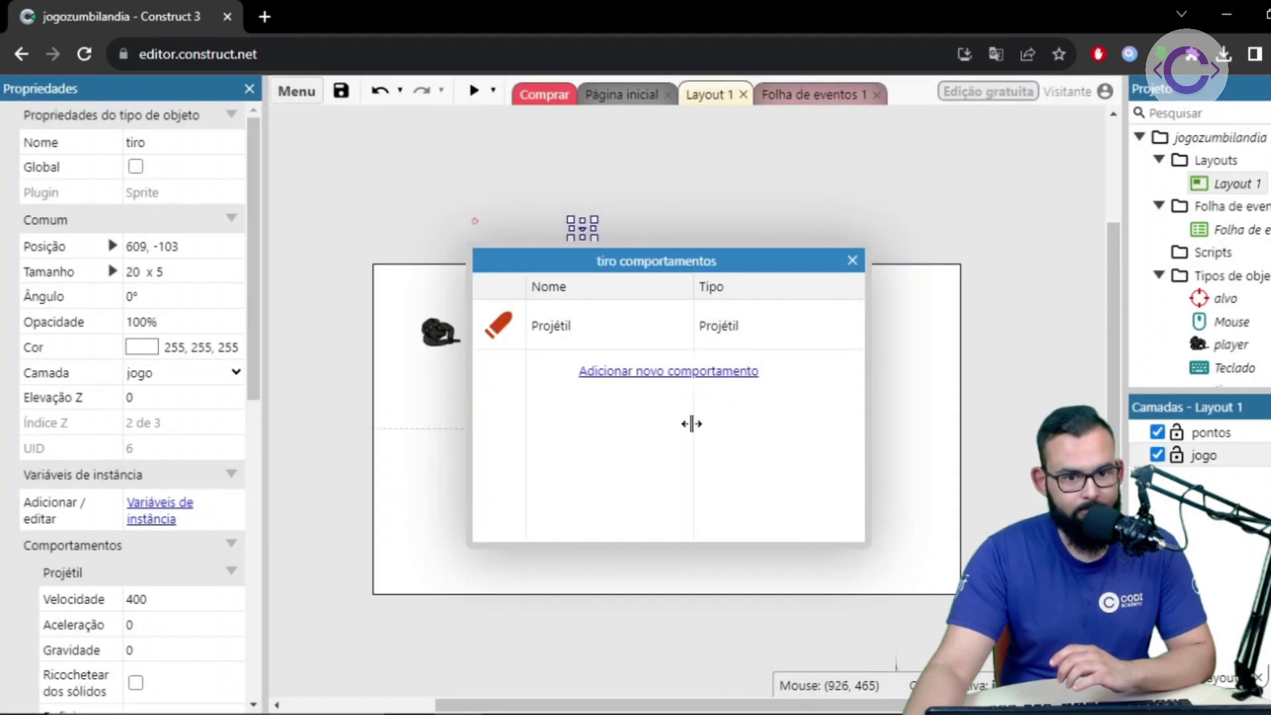
Add an event to the event sheet with the Mouse condition Ao clicar for a left-button click
double_click(1227, 230)
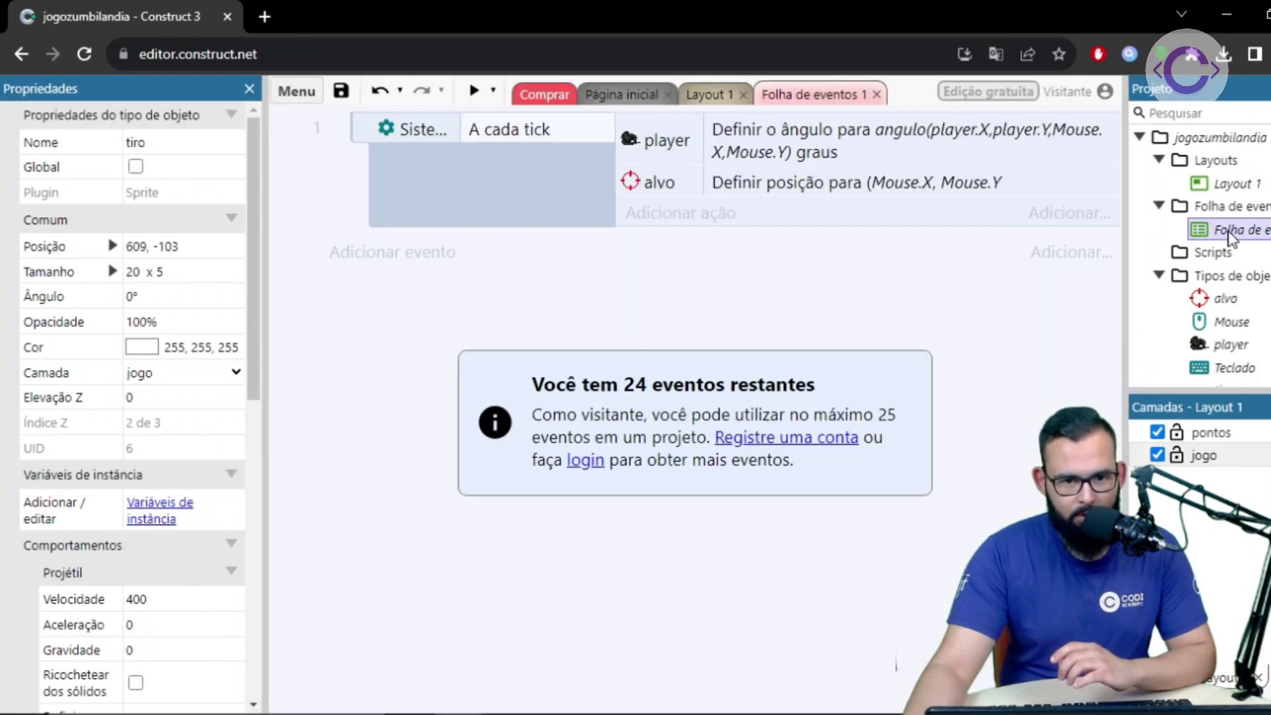
left_click(363, 257)
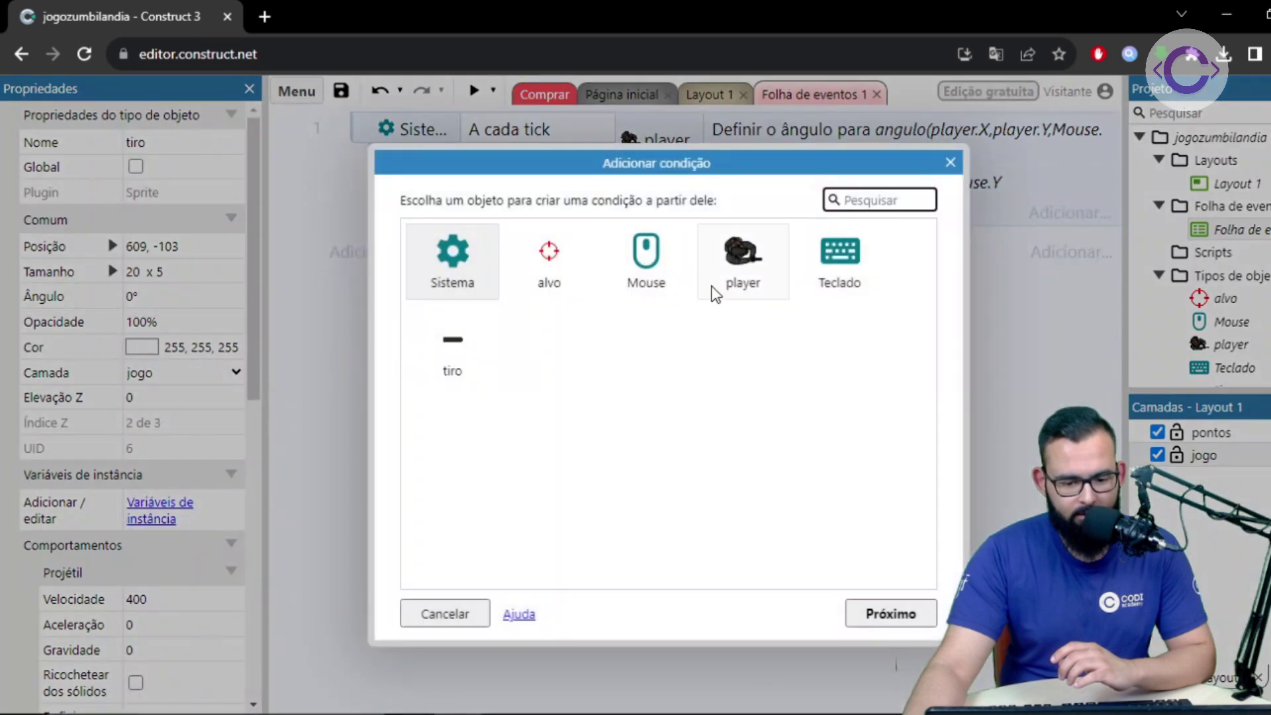
double_click(649, 262)
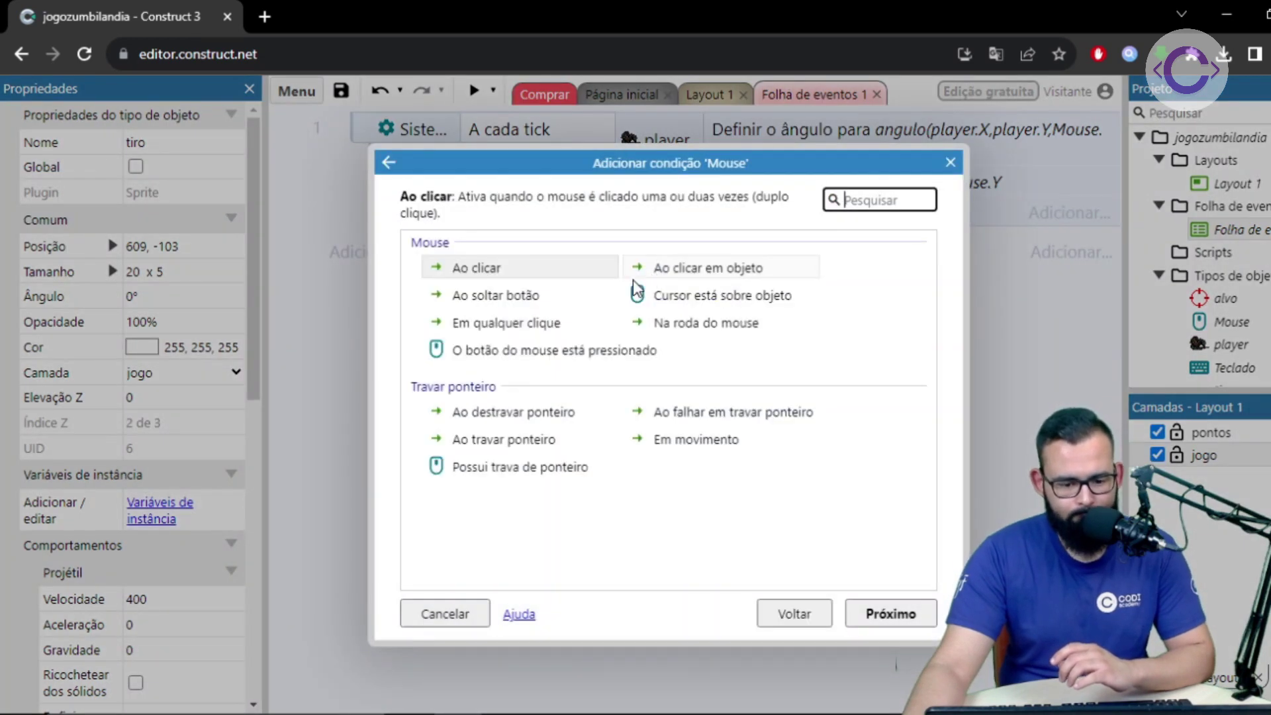
double_click(458, 272)
left_click(841, 513)
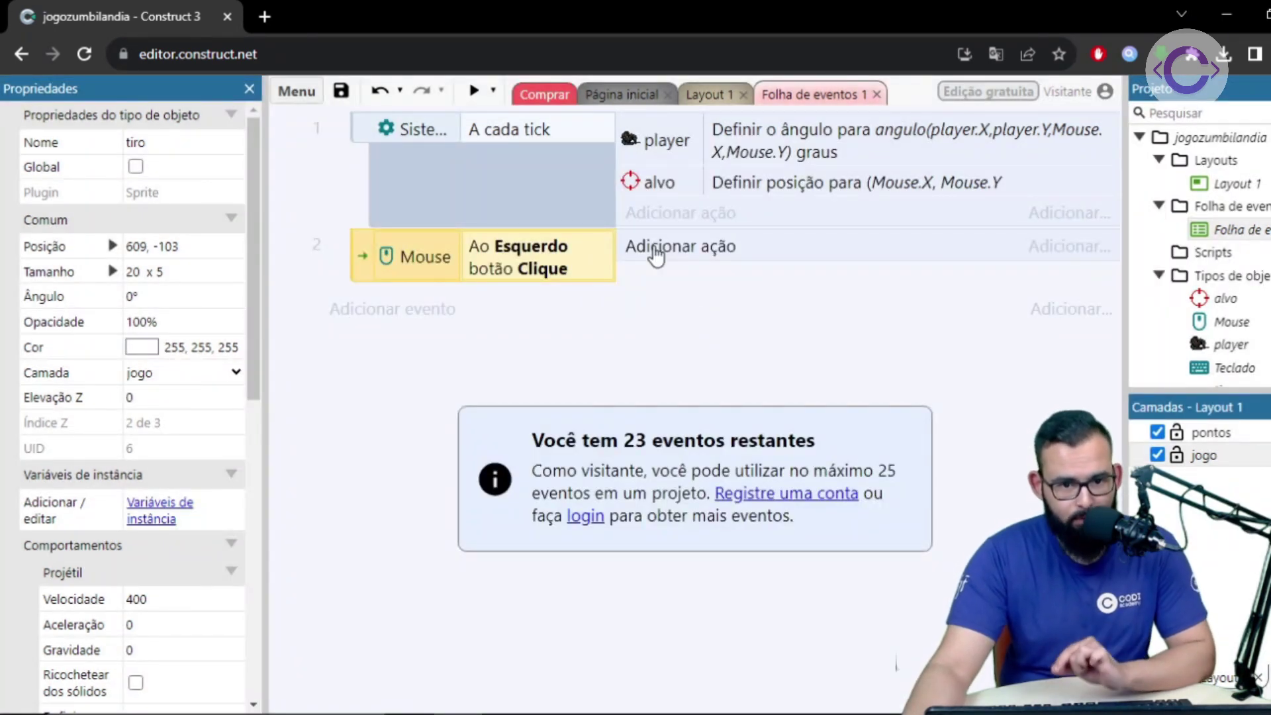
Add a player action to the left-click event, searching for "gerar" and choosing Dar origem a outro objeto
left_click(655, 251)
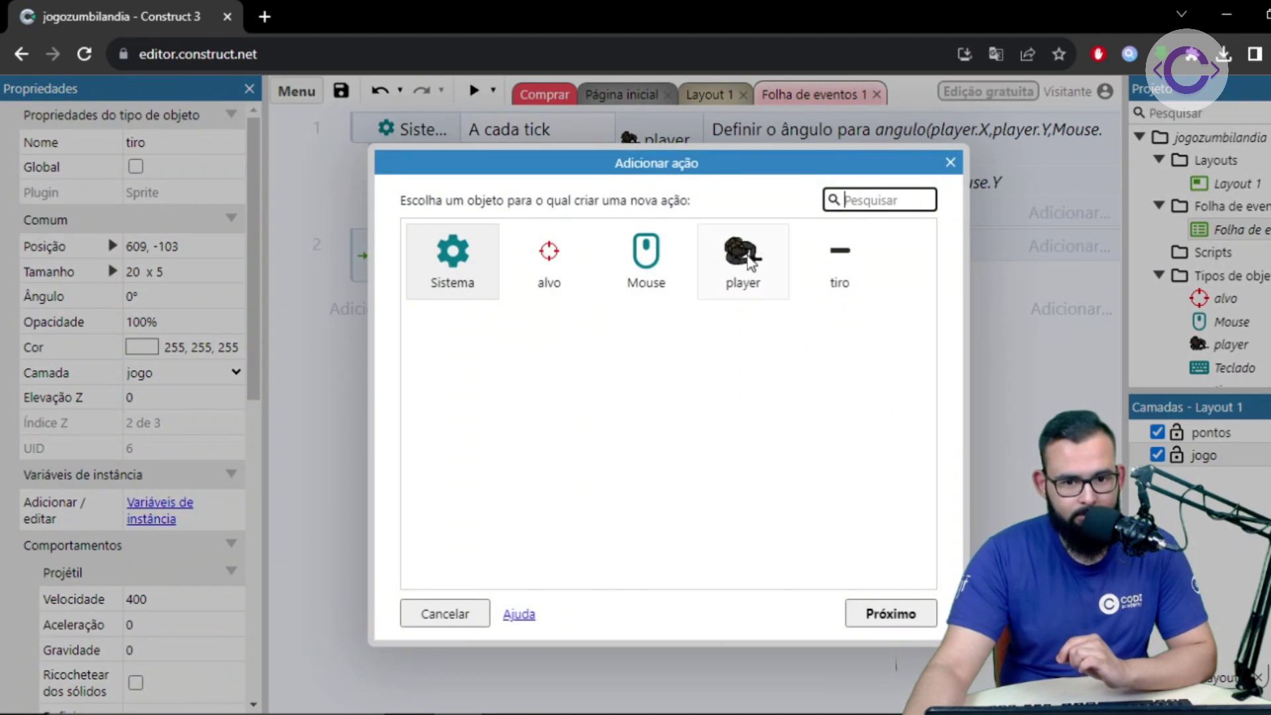
left_click(744, 259)
double_click(744, 259)
type("objeto")
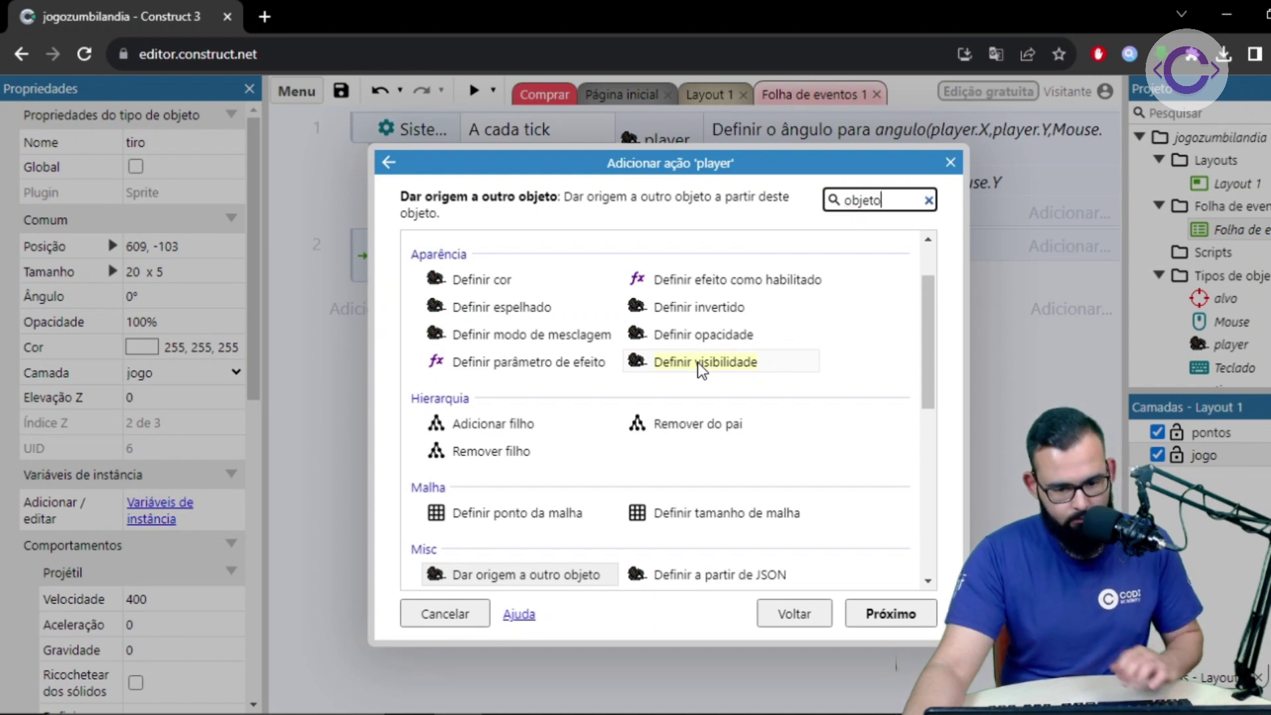
scroll(702, 371, "down", 7)
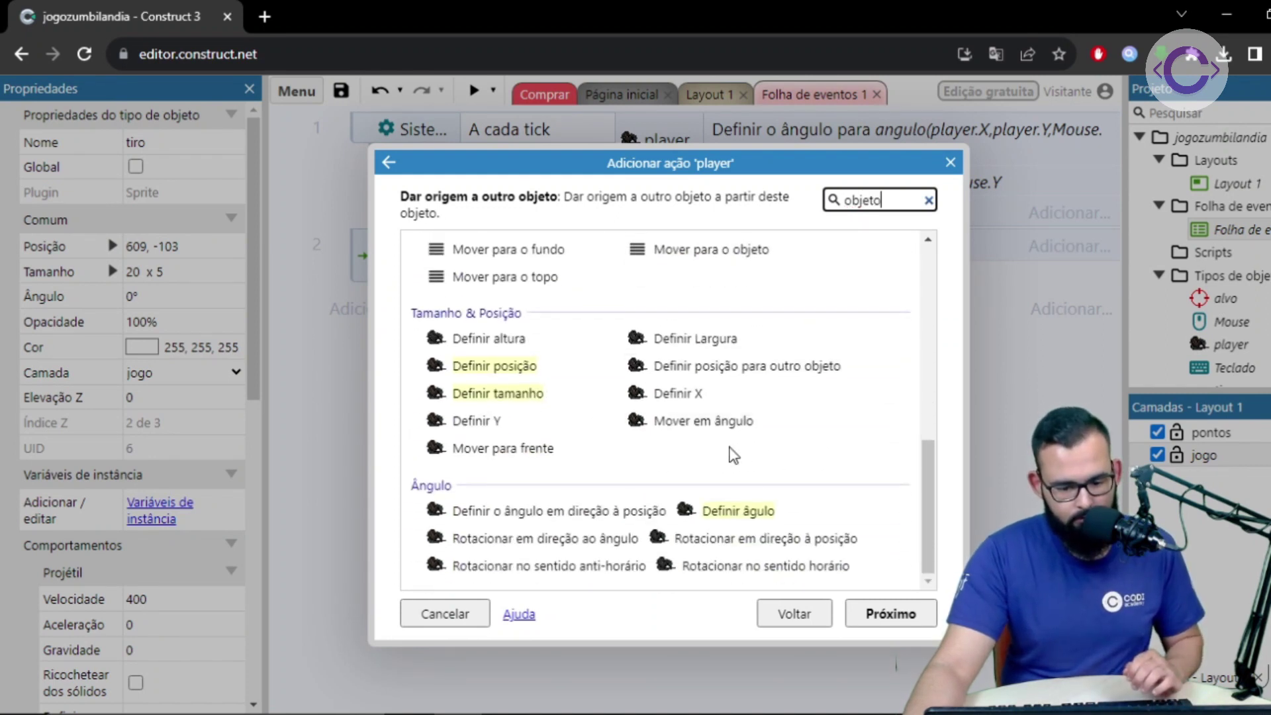
scroll(733, 451, "up", 10)
key("ctrl+a")
type("gerar")
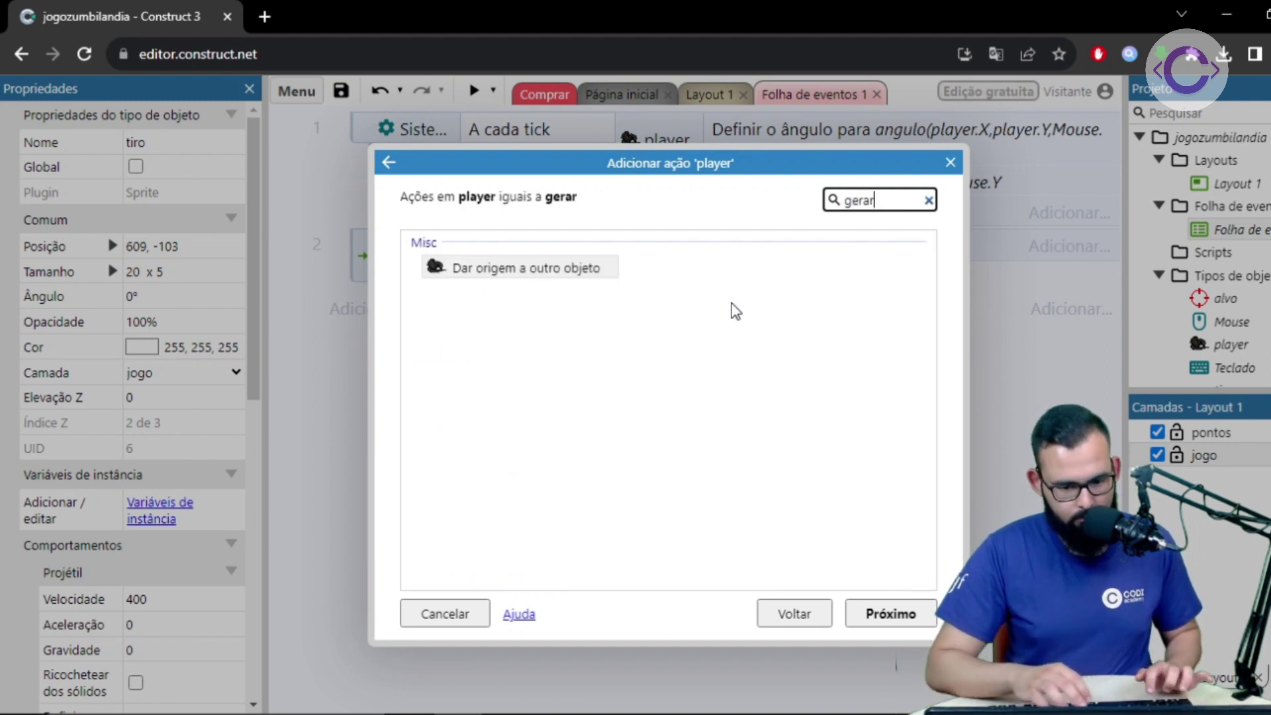
double_click(545, 268)
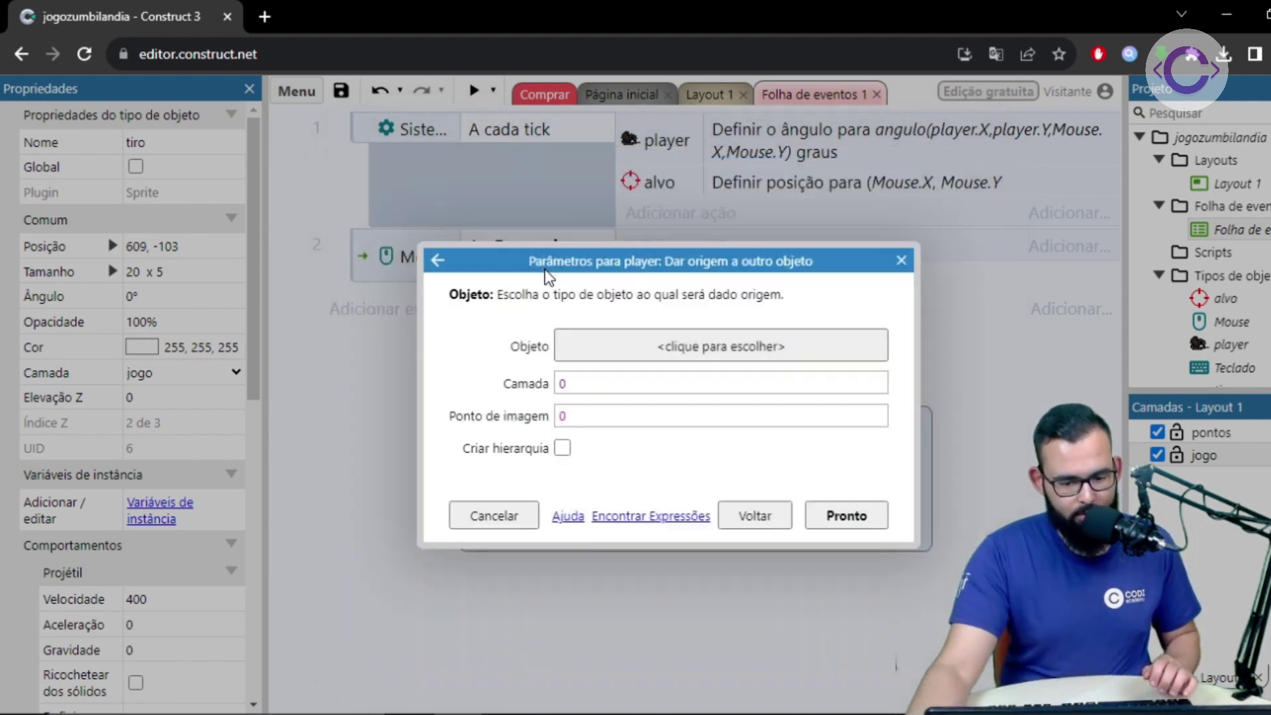
Set the action to spawn tiro on layer 0 at image point 1, and finish it
left_click(675, 349)
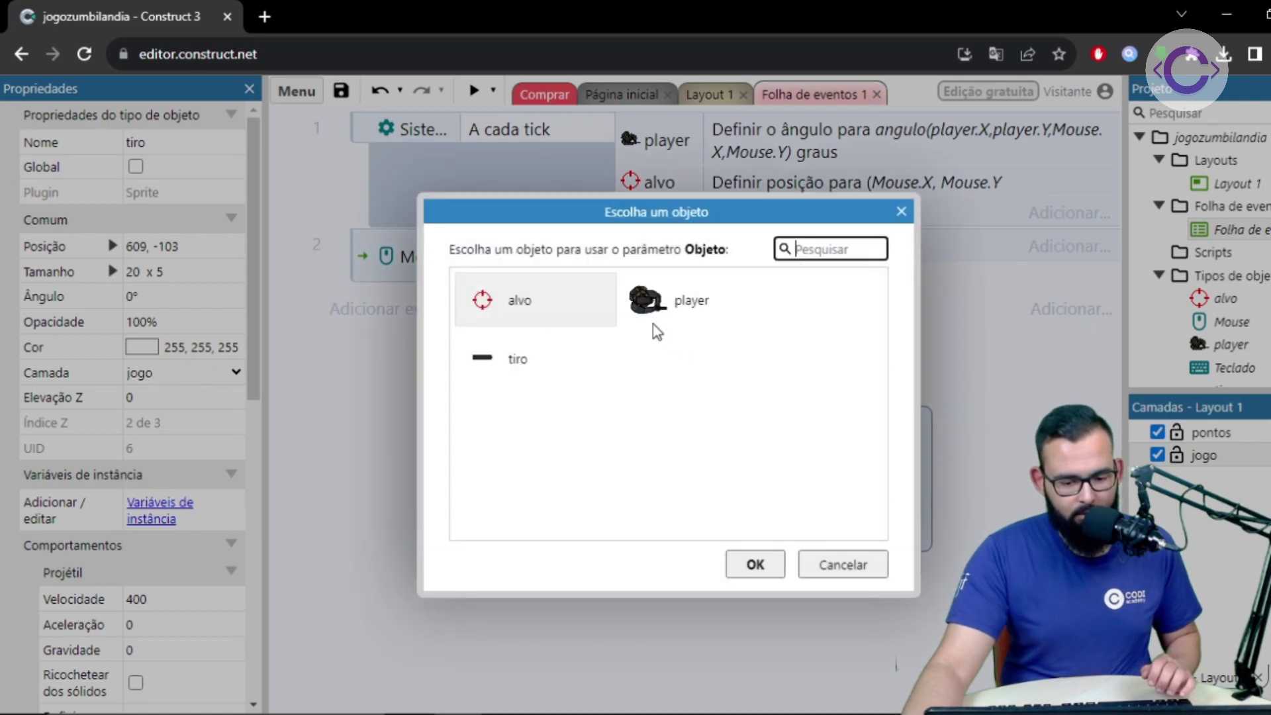
double_click(519, 372)
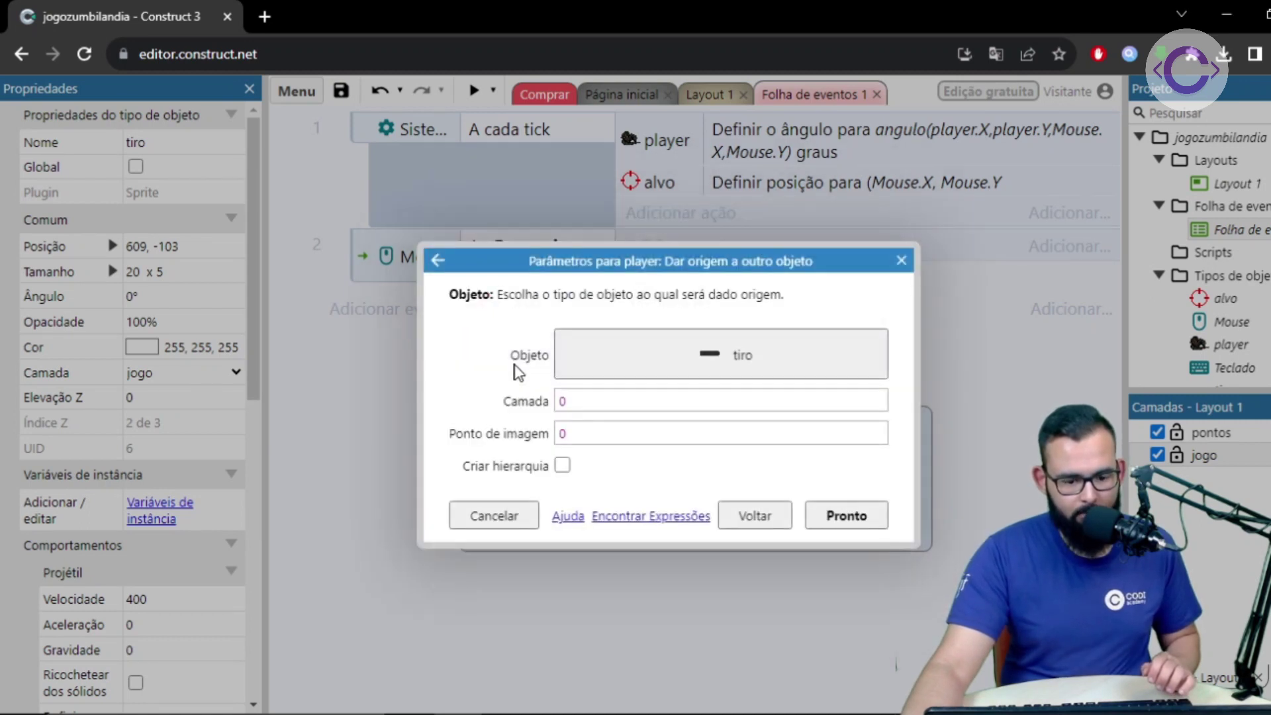
left_click(587, 401)
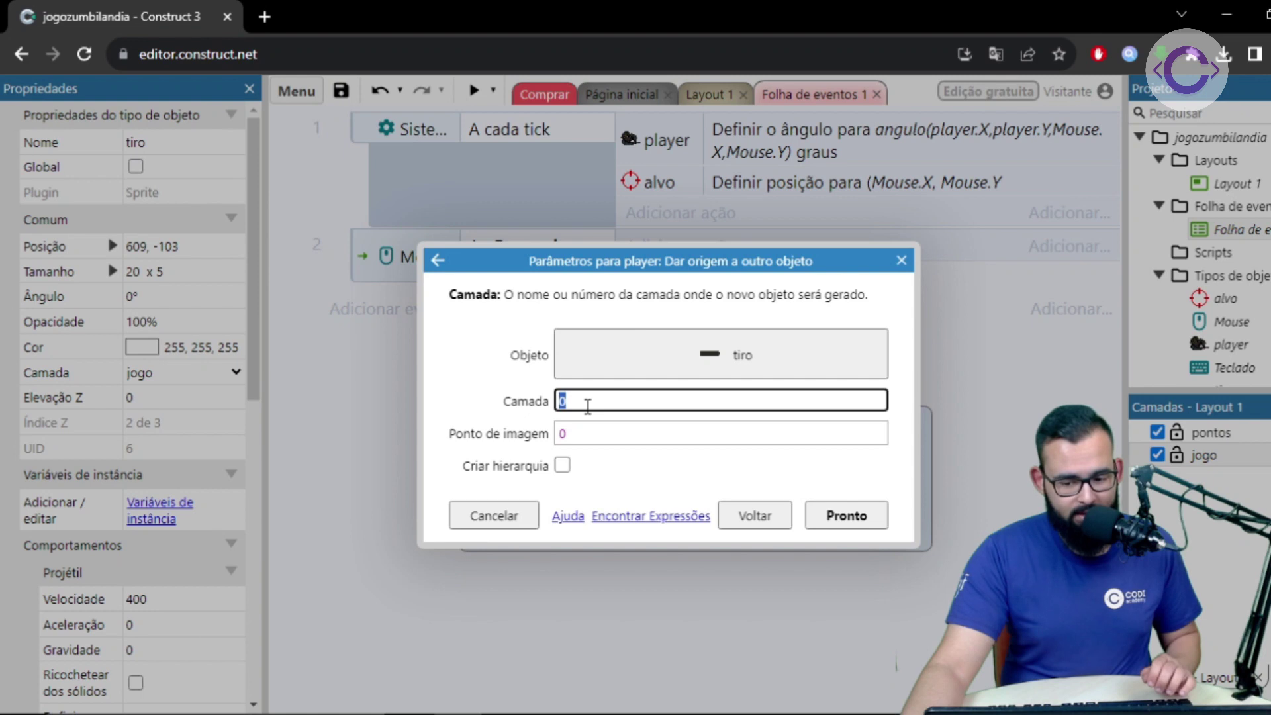
left_click(598, 441)
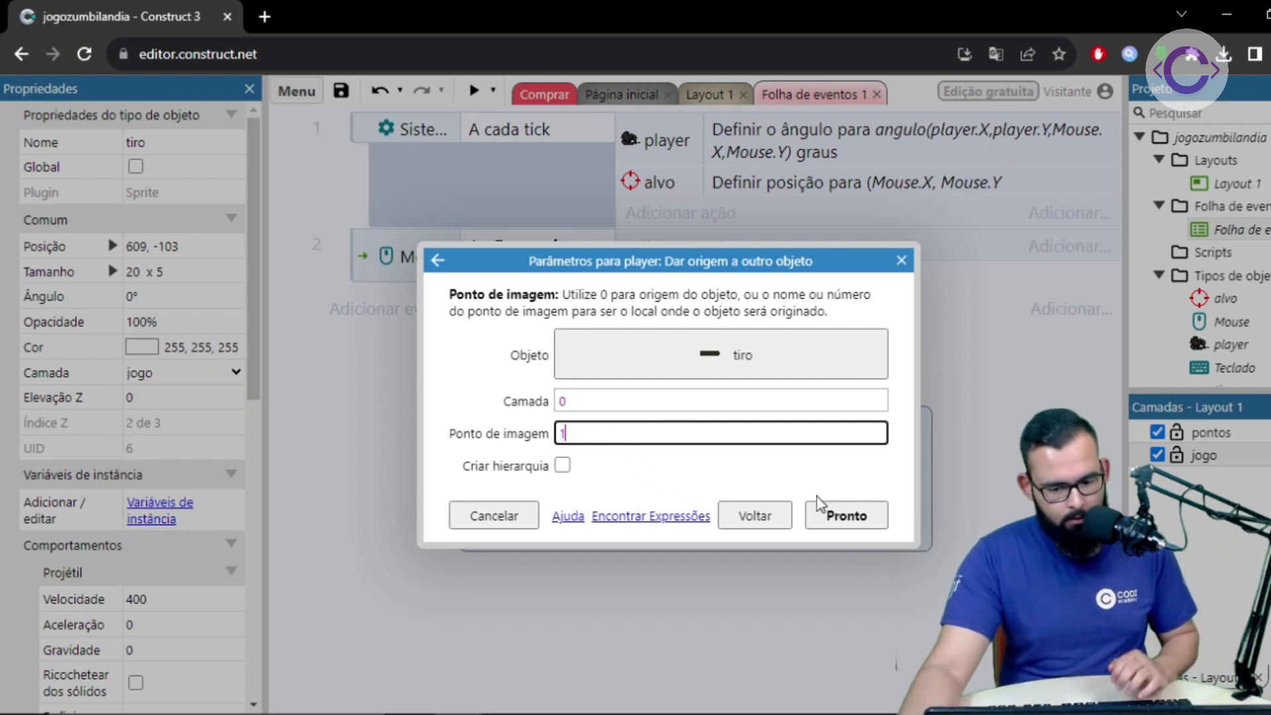
left_click(827, 514)
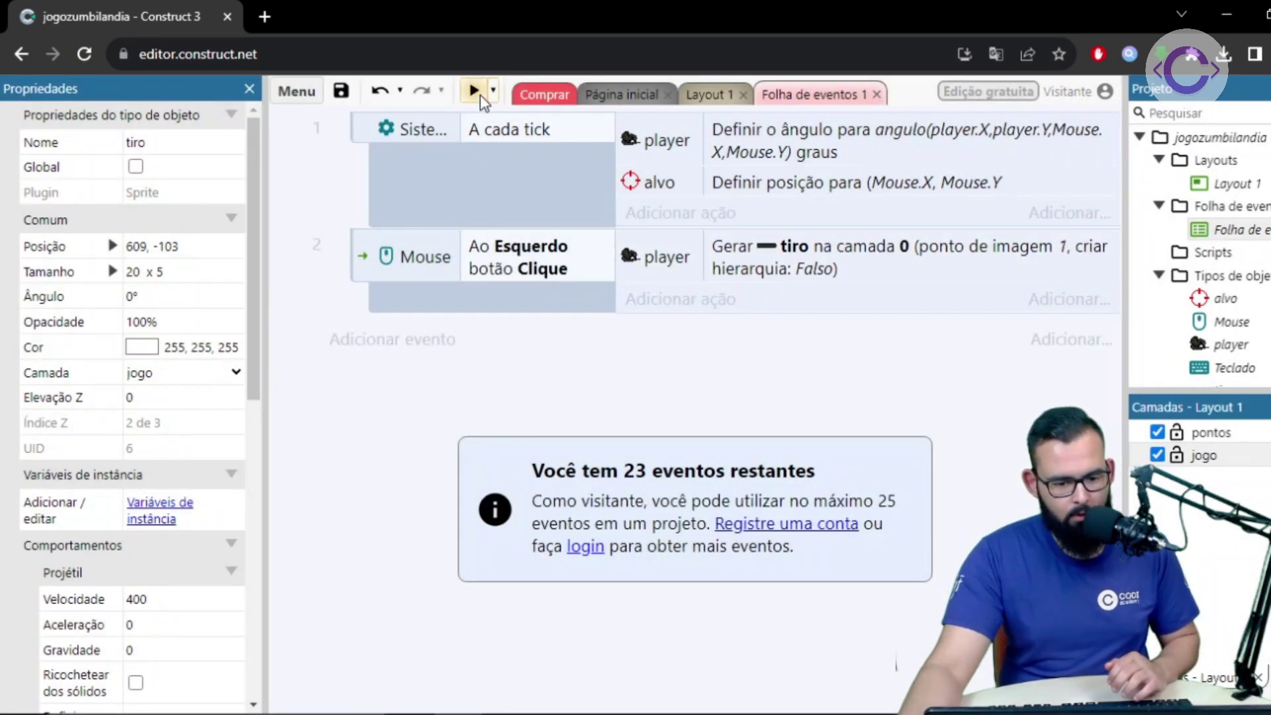
Preview the game to test shooting bullets towards the crosshair, and close the preview
left_click(479, 94)
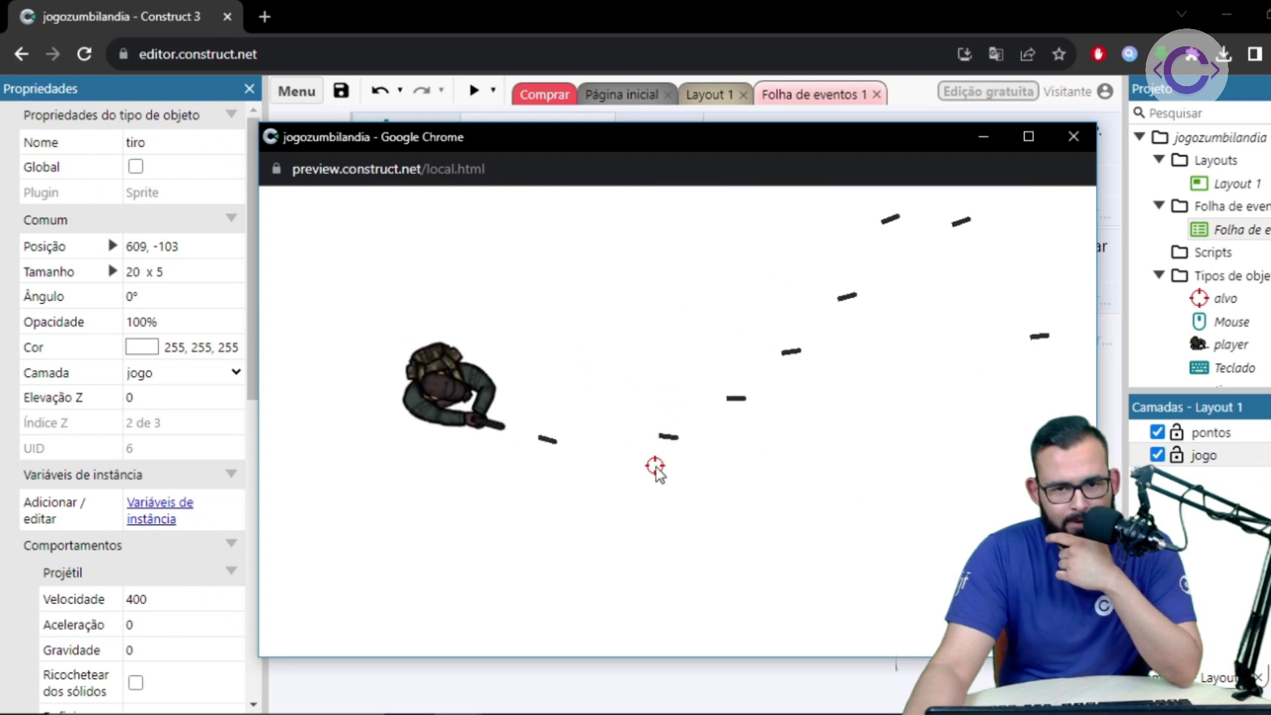
left_click(1073, 138)
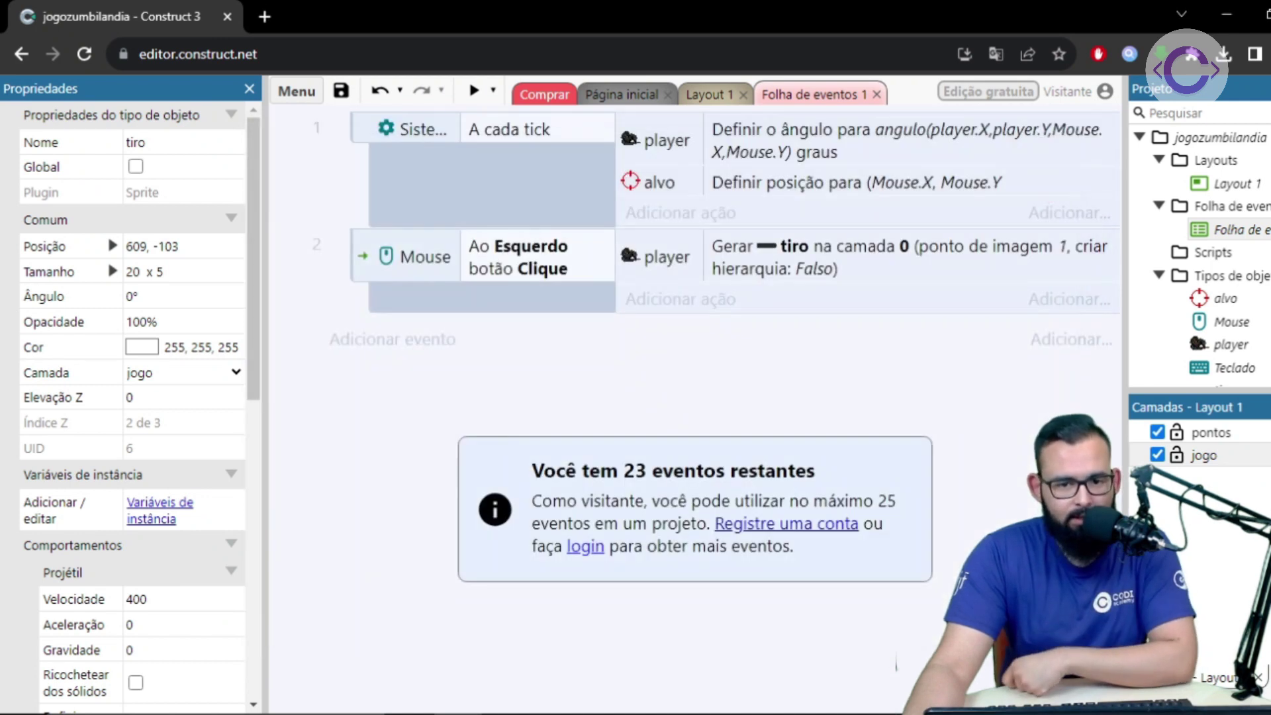
Insert a new Plano de Fundo em Blocos object into Layout 1
double_click(1226, 187)
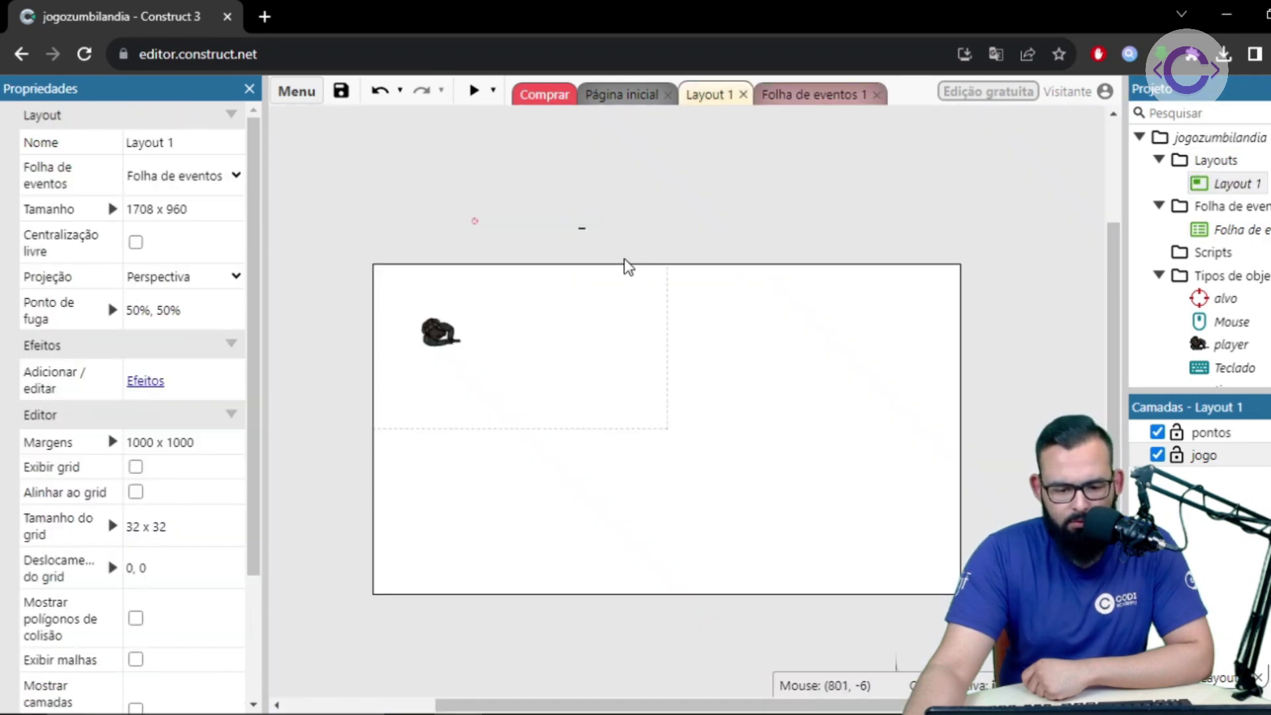
double_click(581, 237)
left_click(951, 162)
double_click(743, 380)
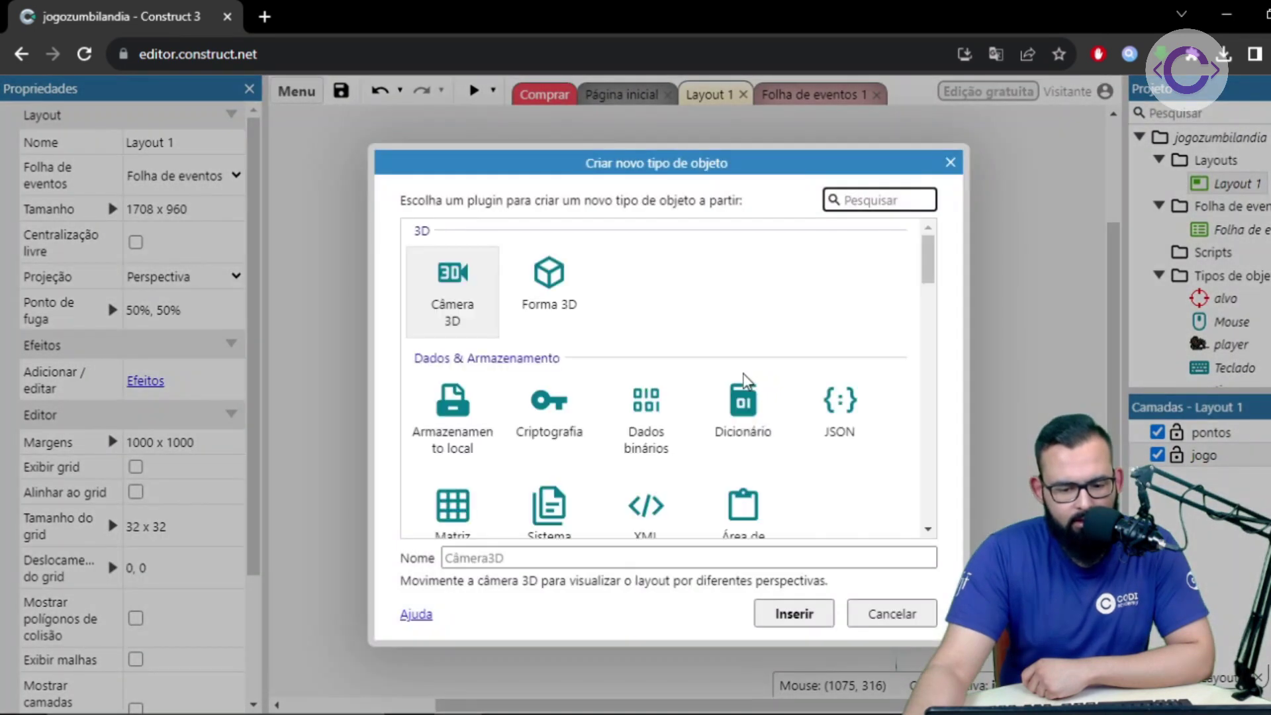
scroll(743, 380, "down", 10)
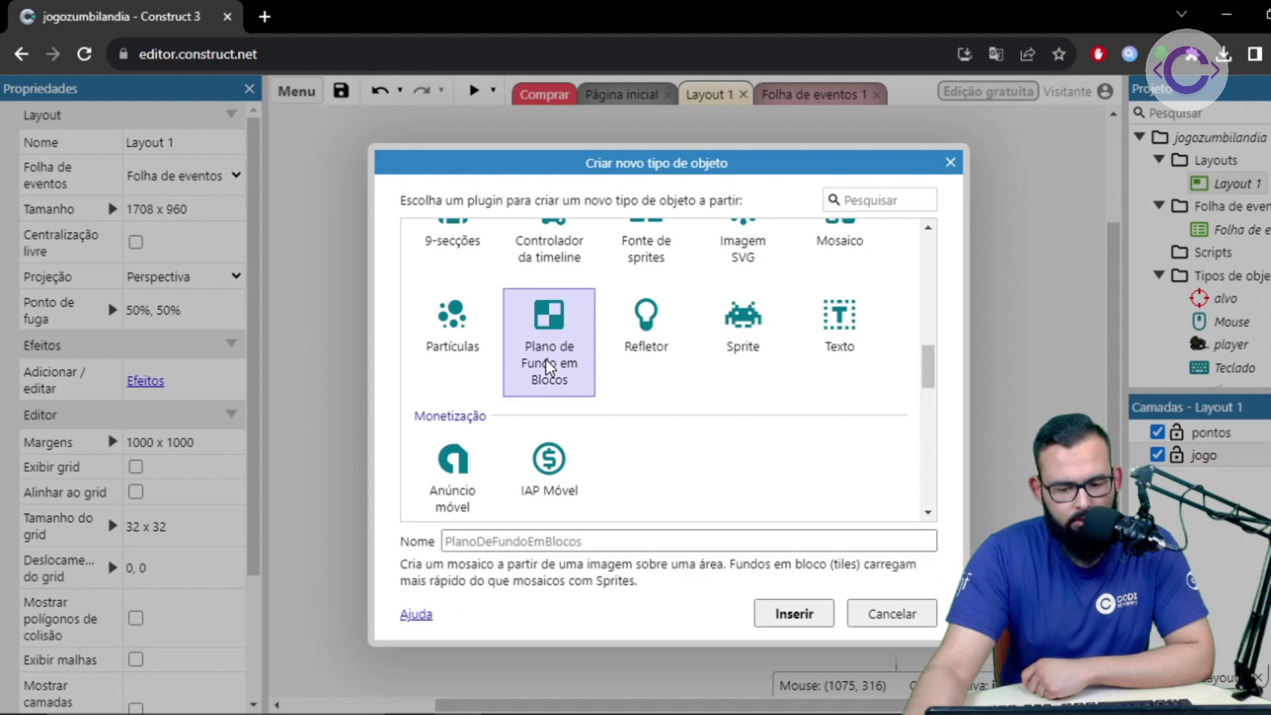
double_click(547, 361)
left_click(744, 339)
Load the grama image into the tiled background and close its image editor
left_click(358, 131)
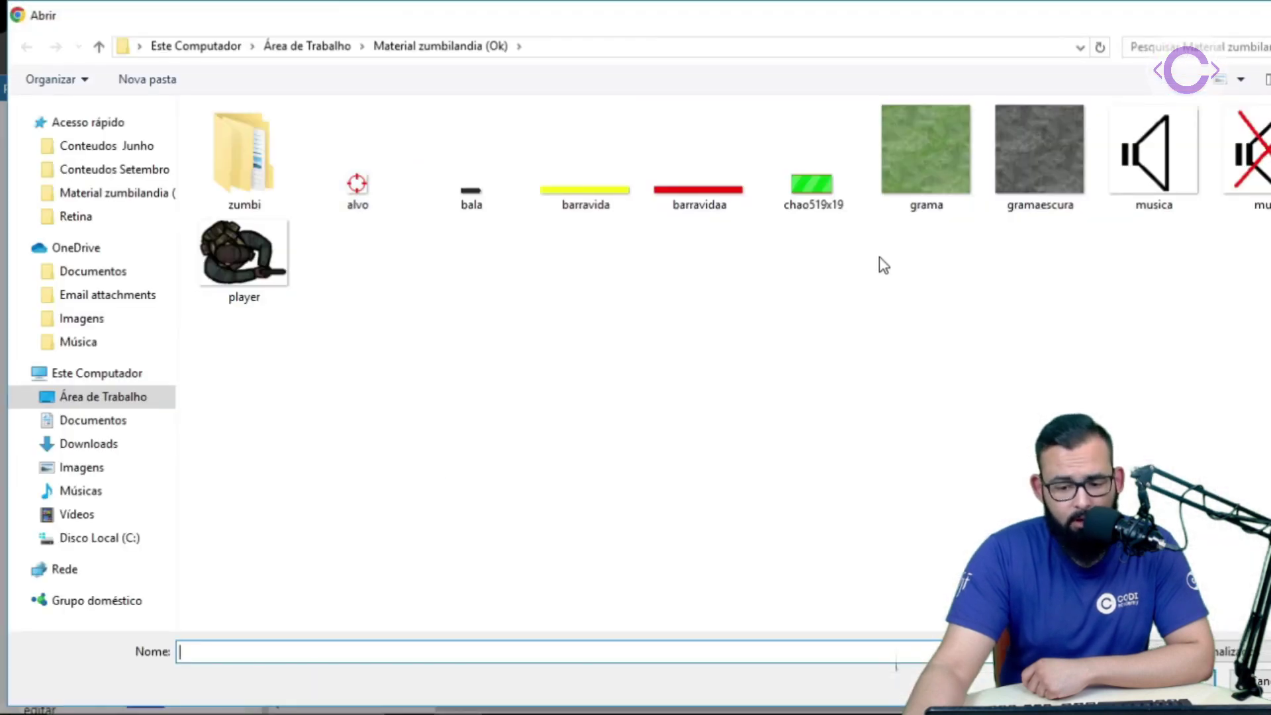
double_click(925, 162)
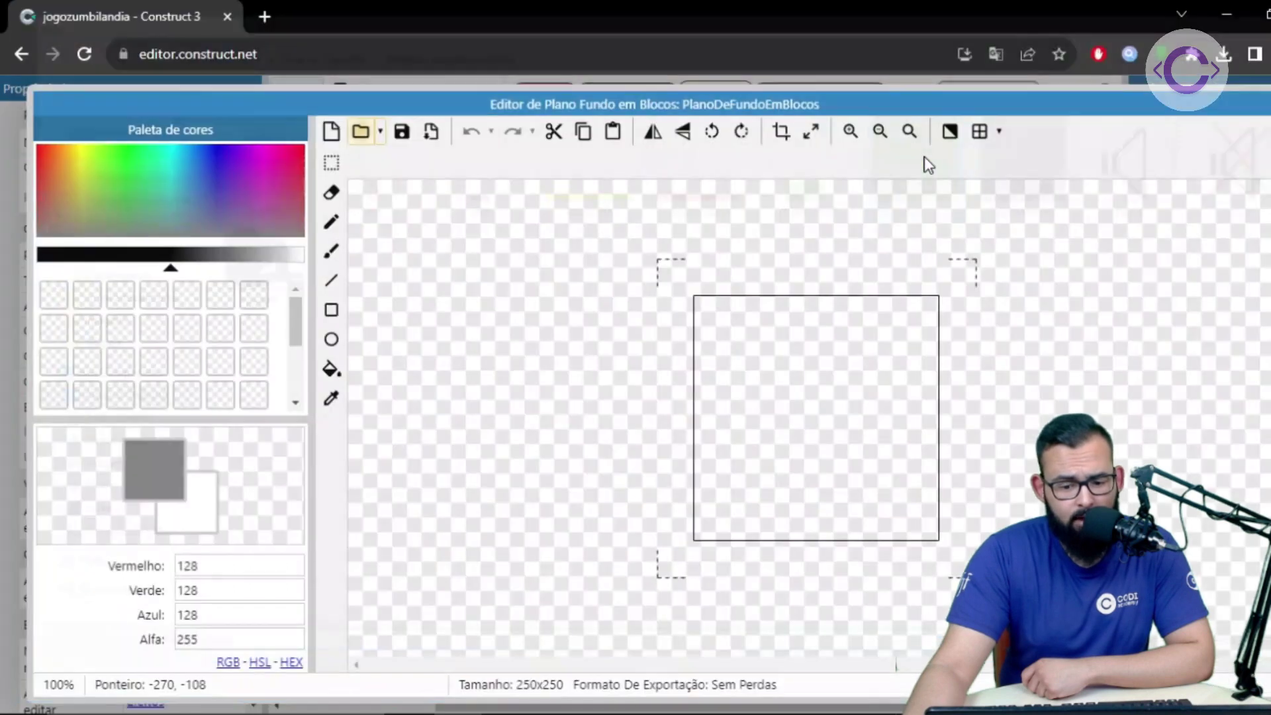
key("Escape")
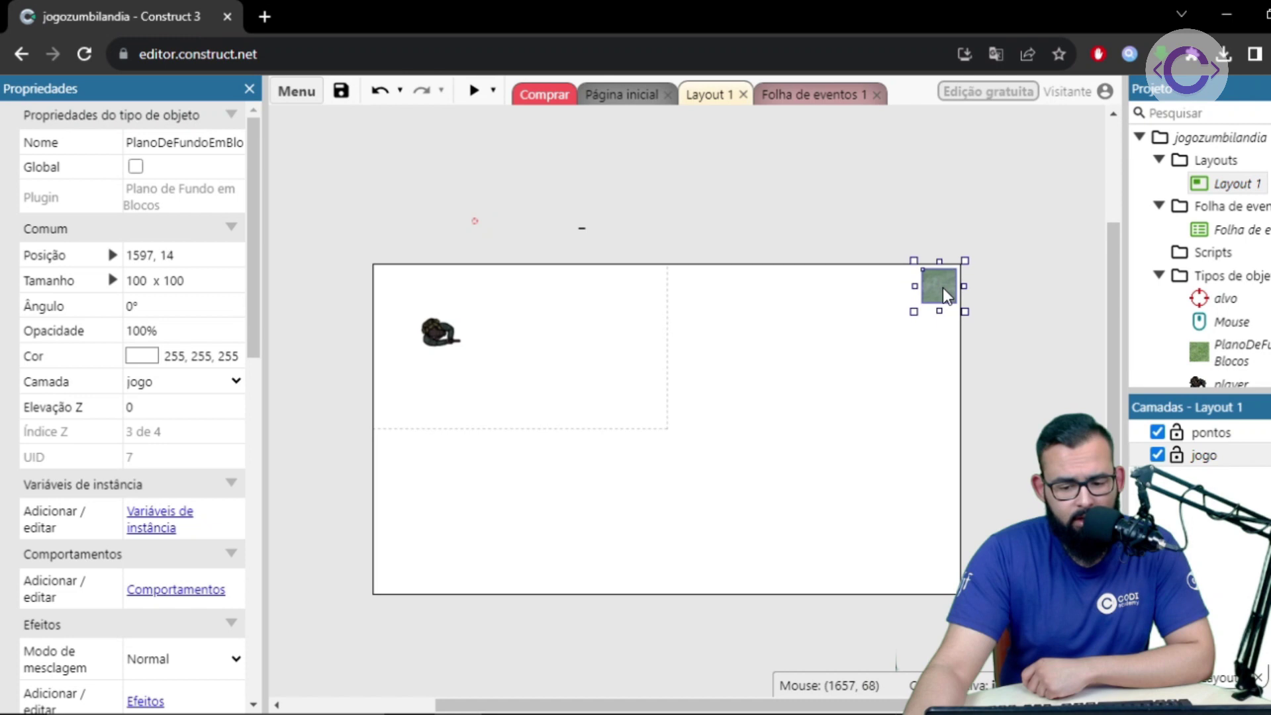
Resize the grass background to about 1764 x 1010 so it covers the whole layout, and send it to the bottom of its layer
left_click_drag(949, 284, 349, 618)
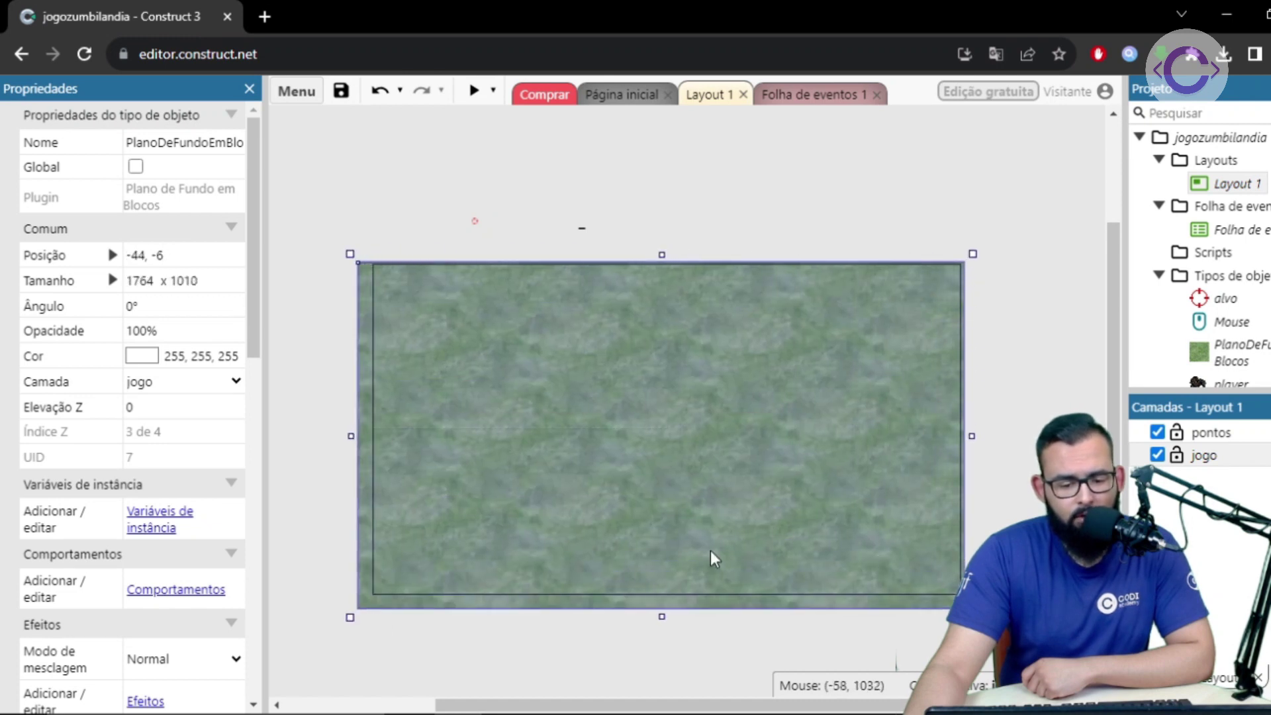
right_click(735, 343)
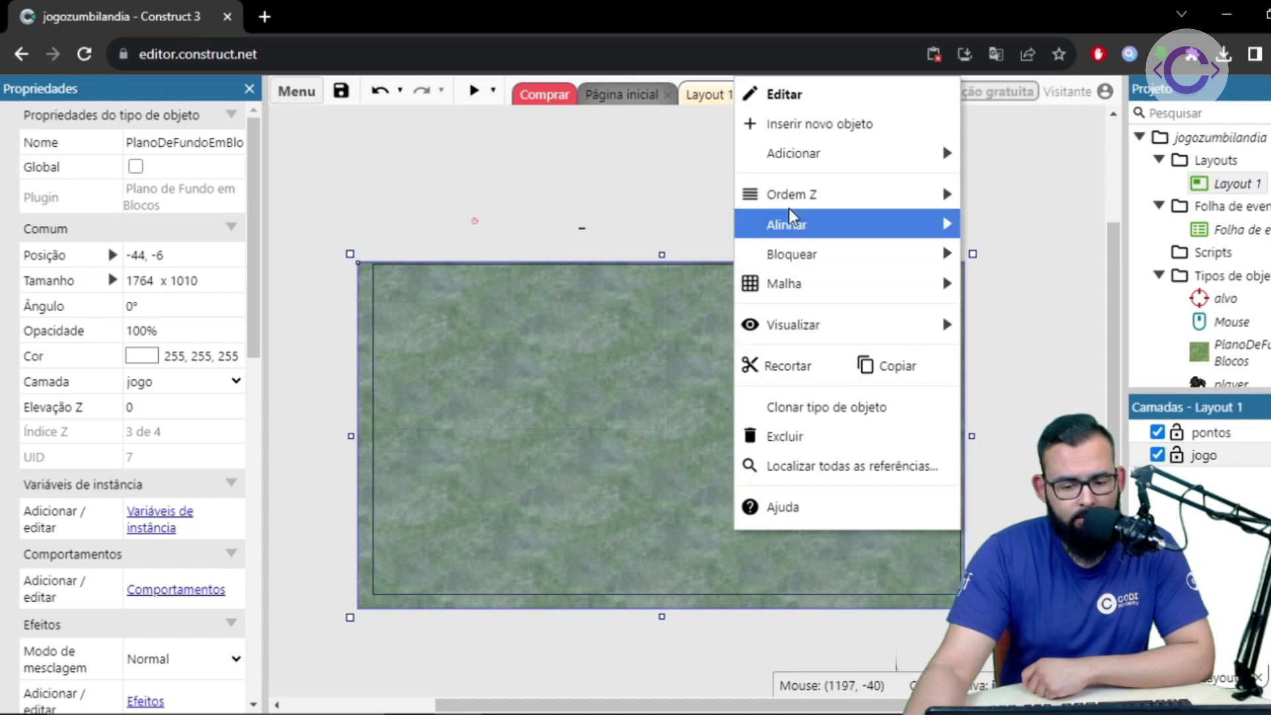
mouse_move(801, 194)
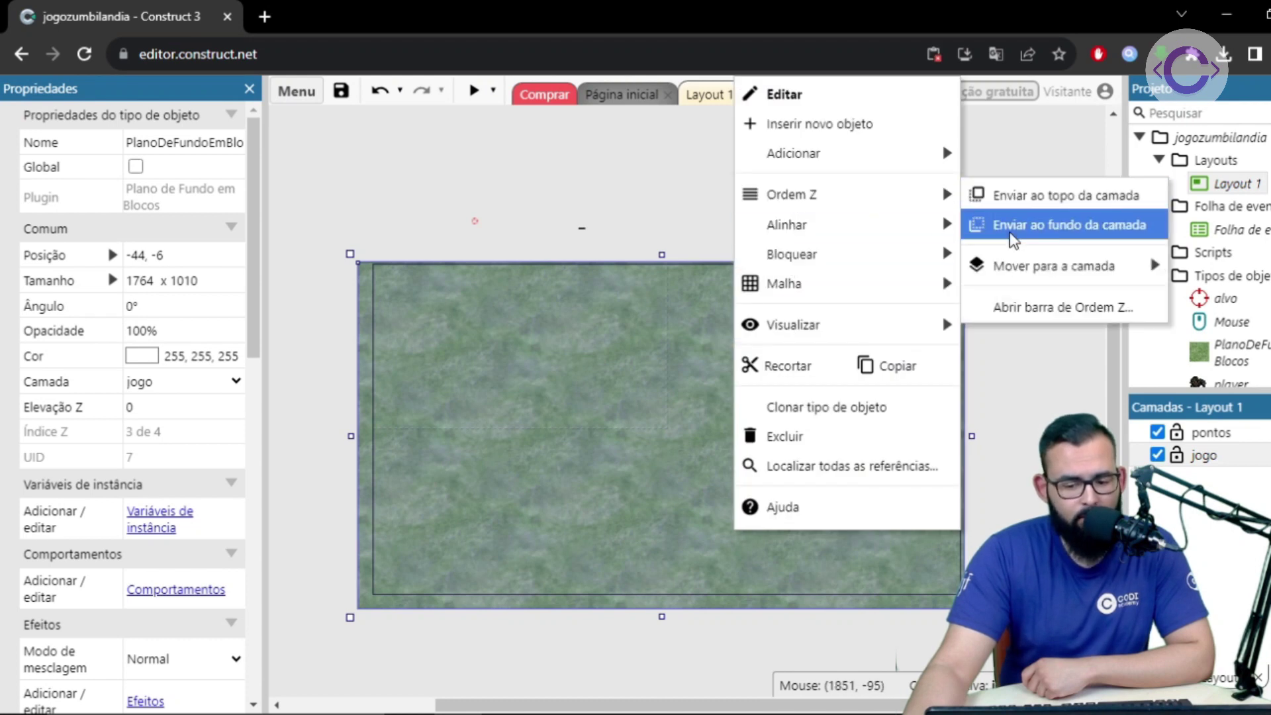
left_click(1011, 228)
left_click(837, 207)
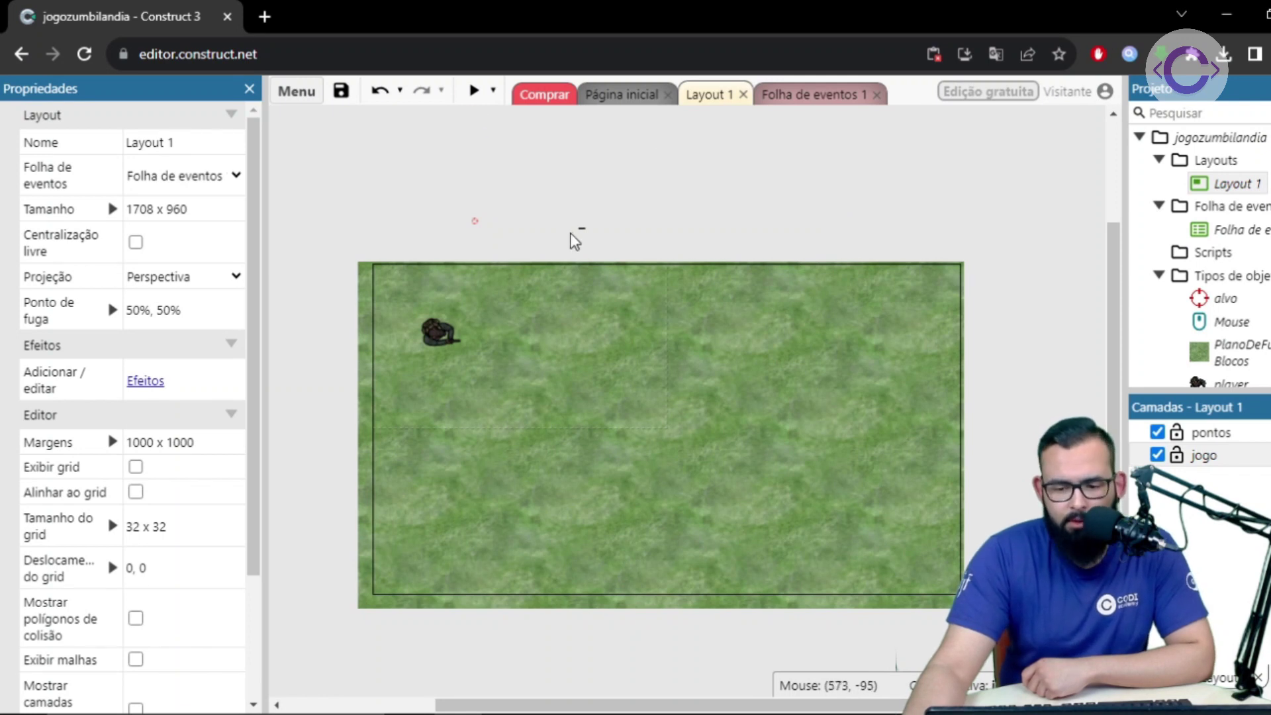
Add an event to the event sheet with the System condition Ao iniciar layout
double_click(1248, 232)
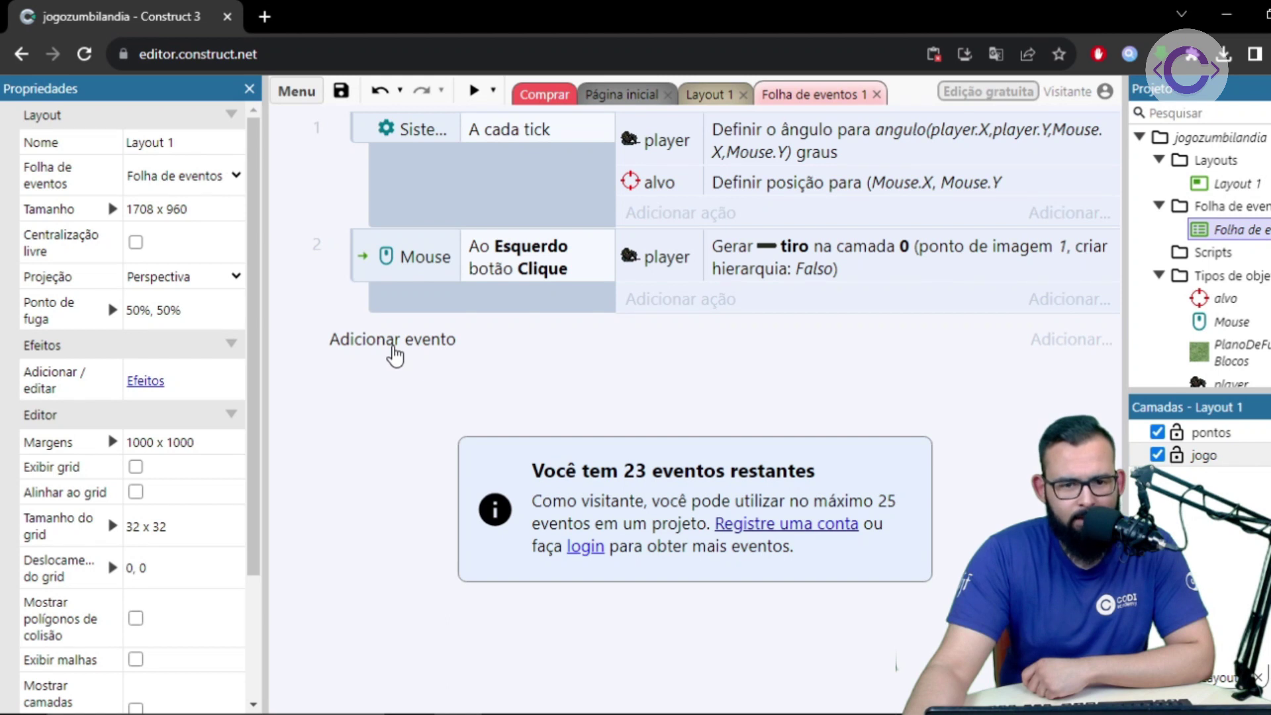
left_click(389, 351)
double_click(467, 268)
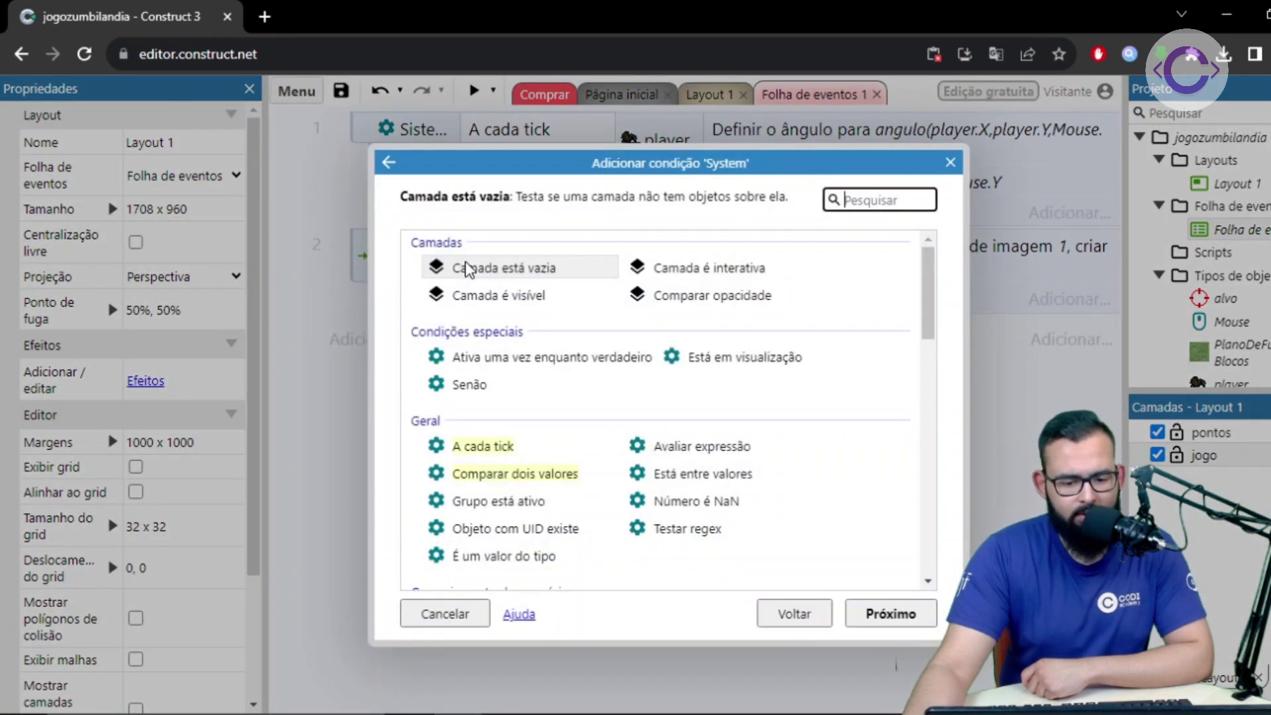
type("i")
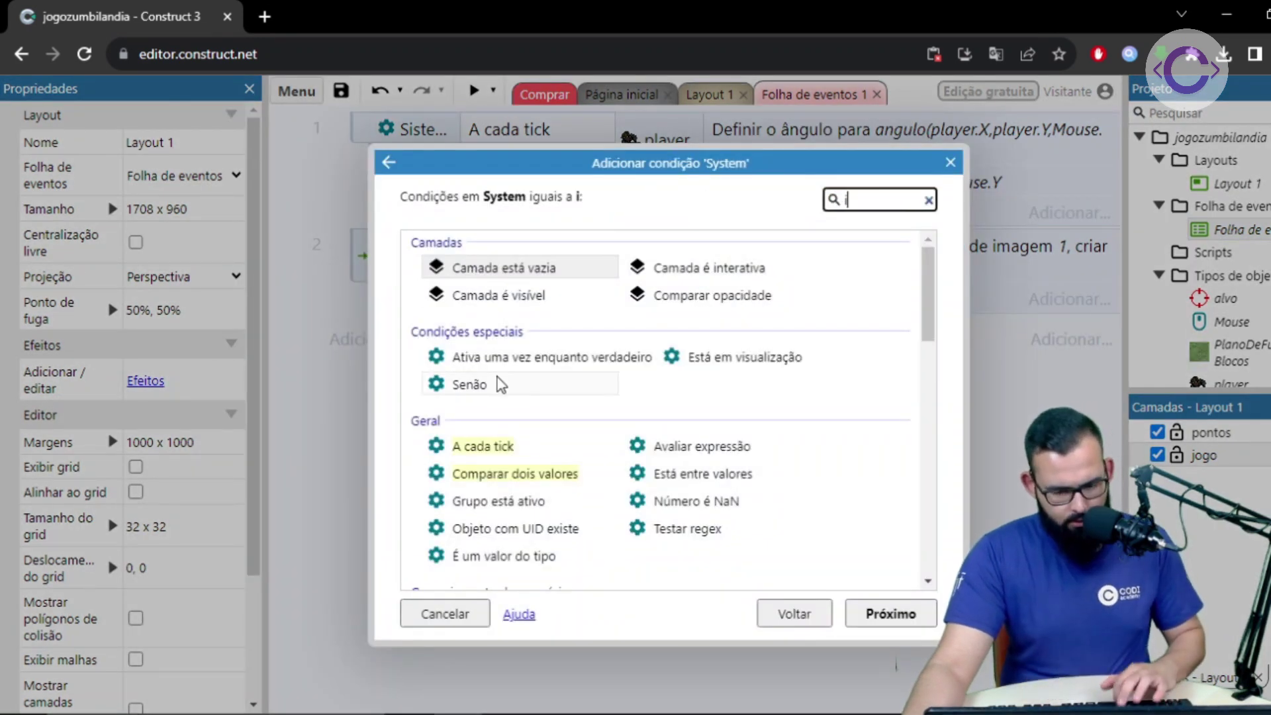
type("ni")
double_click(489, 268)
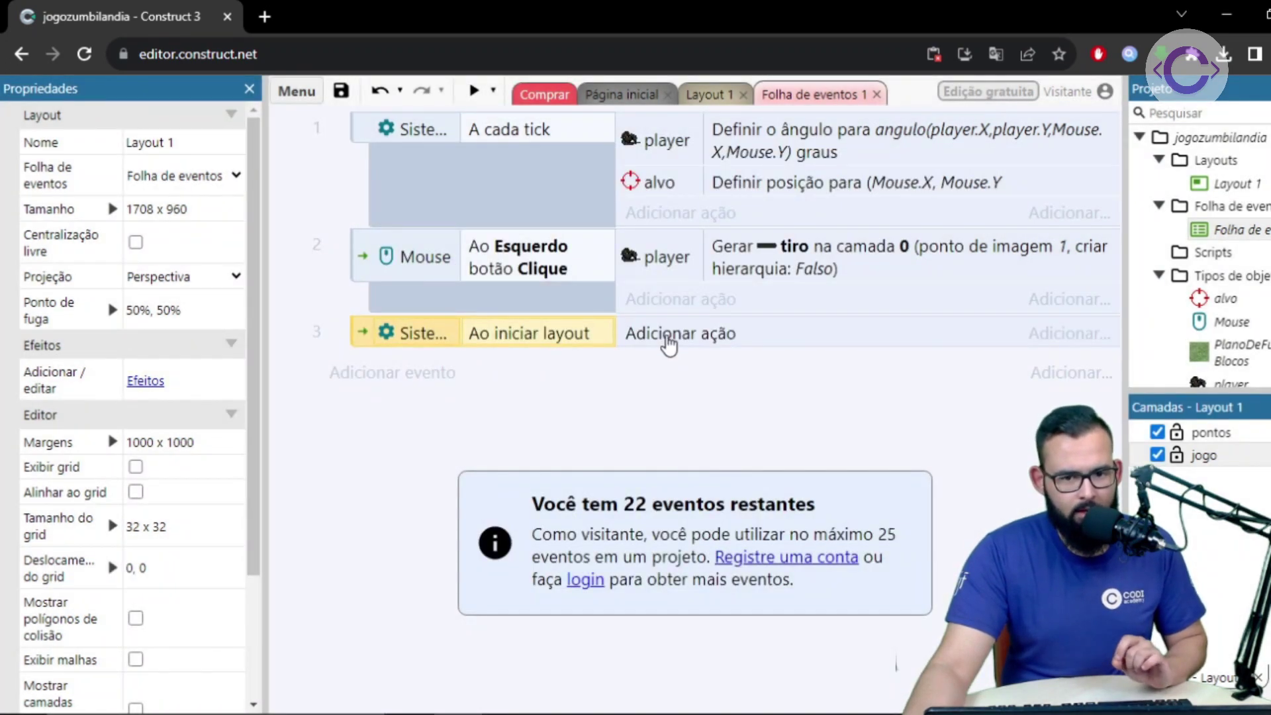
Add the Mouse action Definir o estilo do cursor to the Ao iniciar layout event, with the cursor style set to Nenhum
left_click(668, 338)
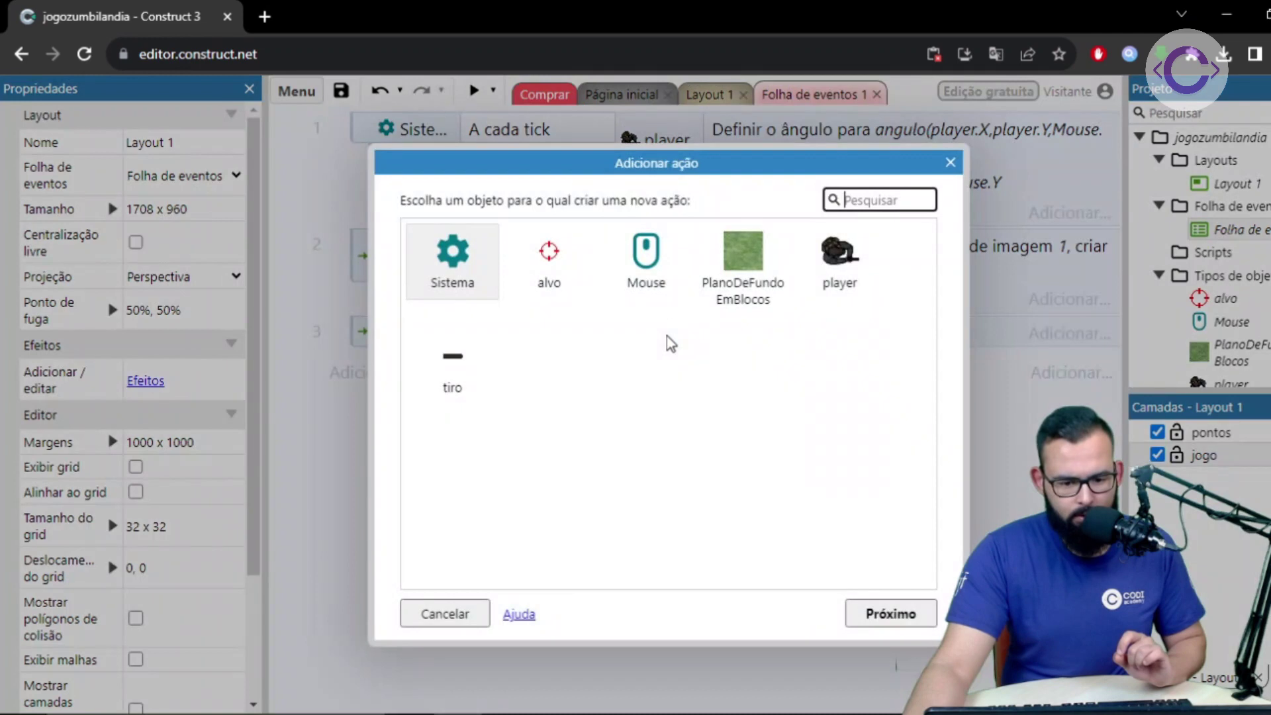
double_click(640, 270)
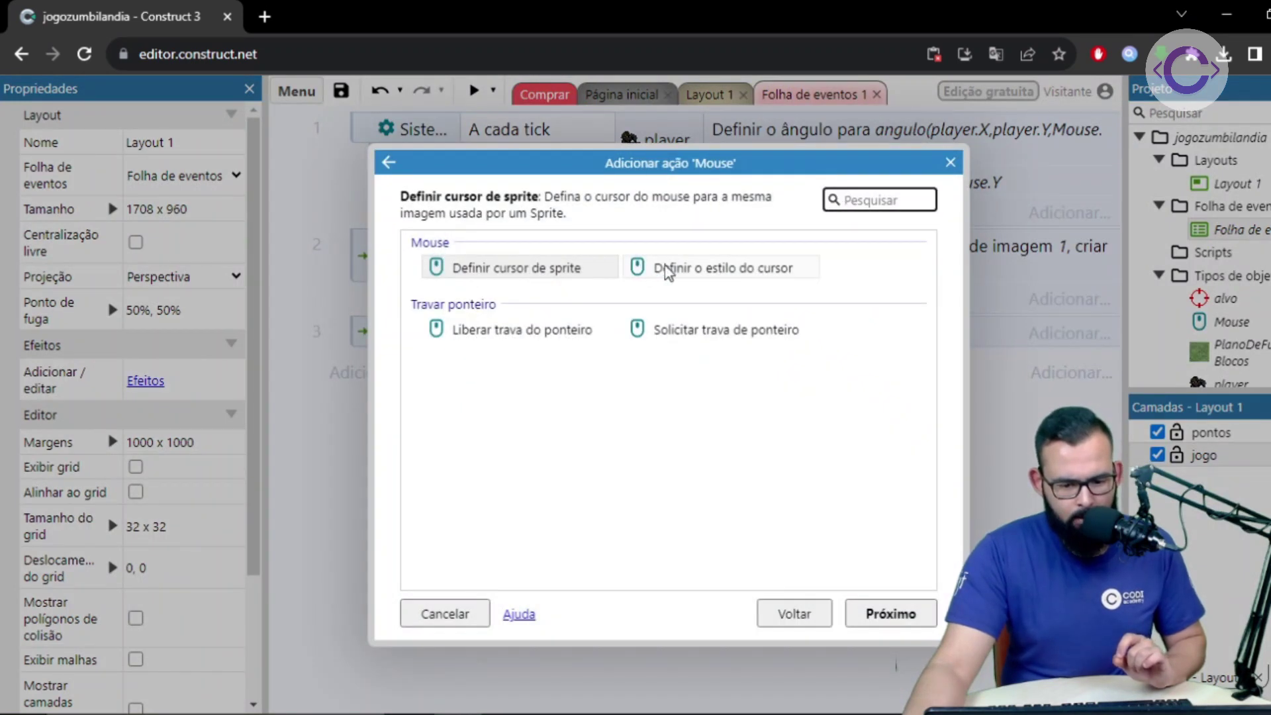
double_click(694, 268)
left_click(603, 341)
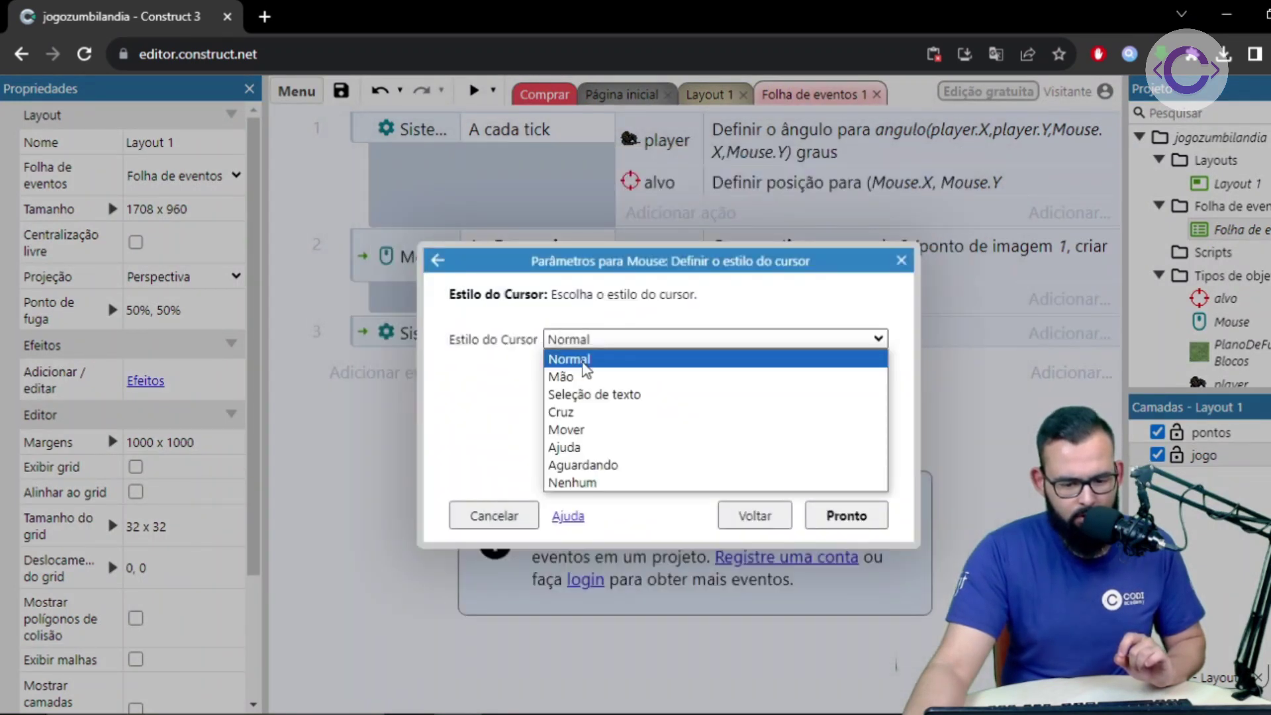
left_click(579, 490)
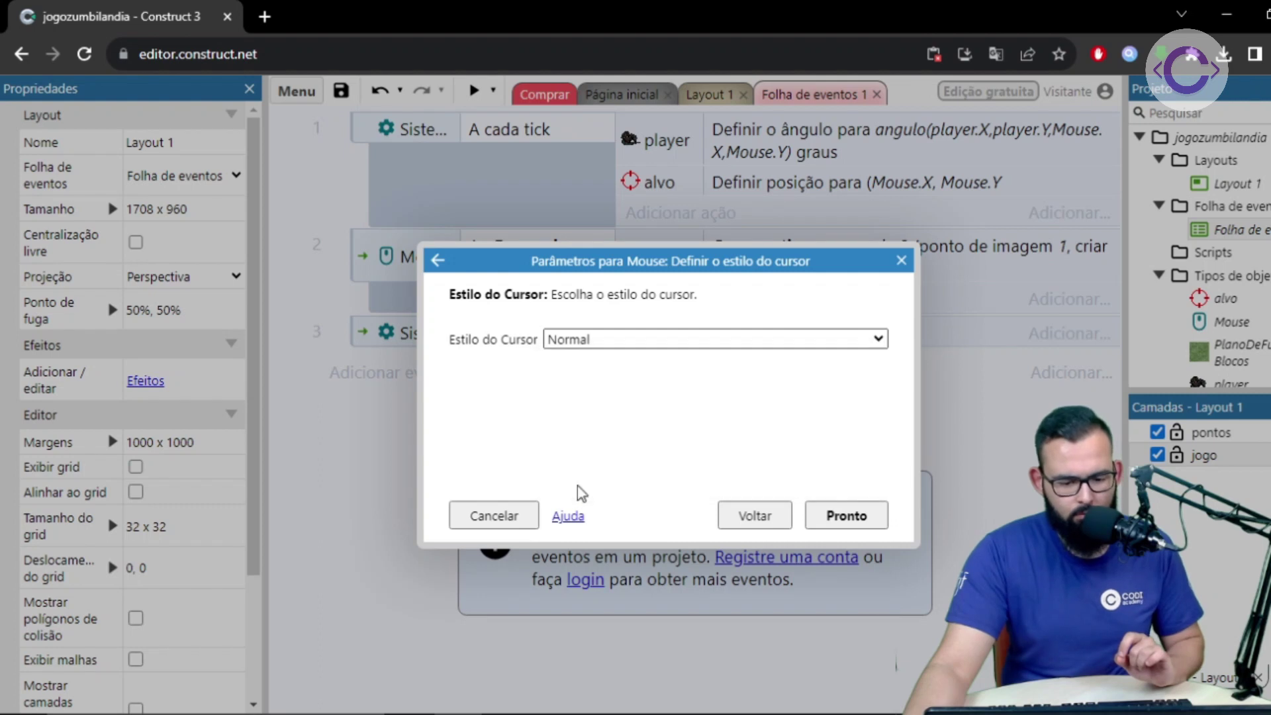
left_click(872, 520)
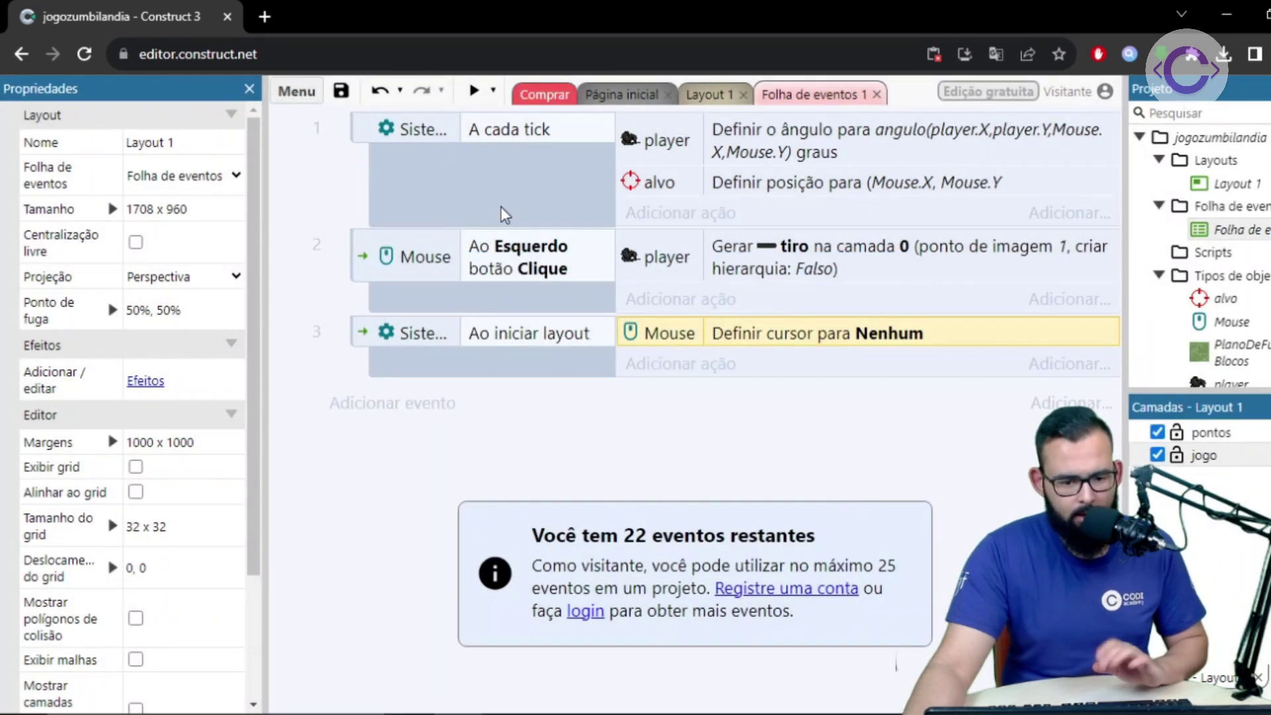
Preview the game to check the aiming target and the hidden cursor over the grass background, and close the preview
left_click(475, 93)
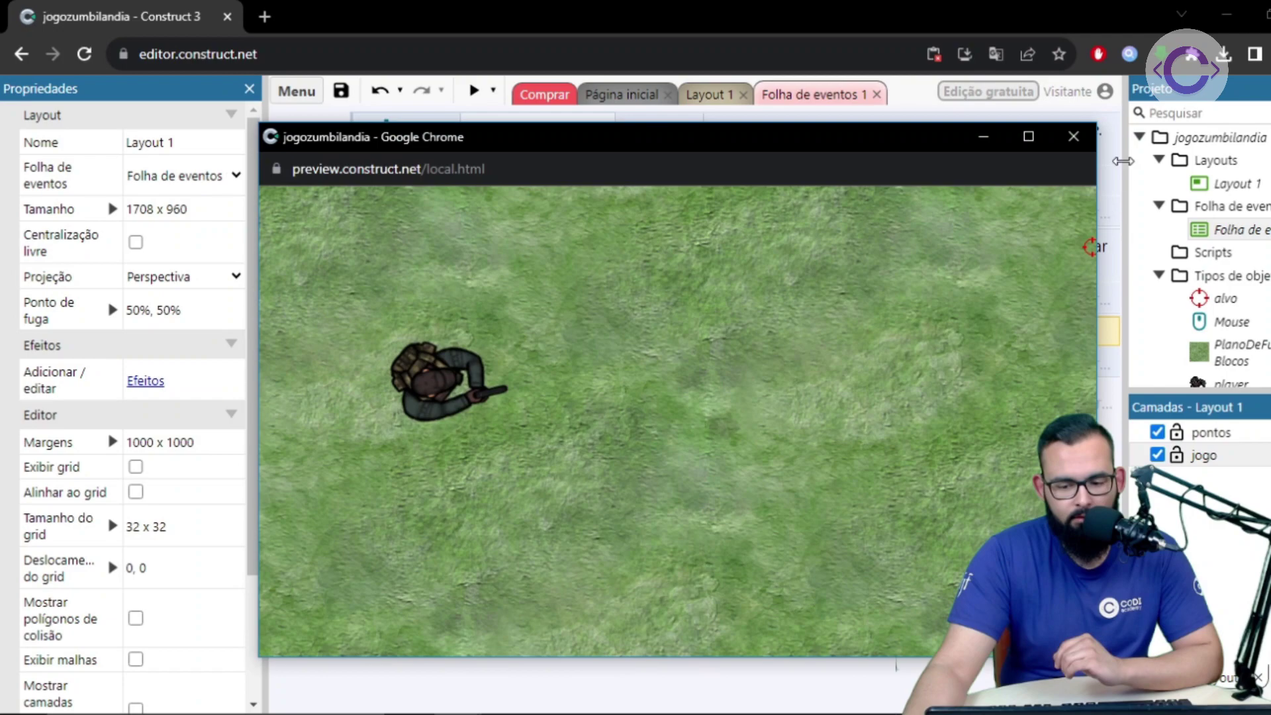
left_click(1080, 139)
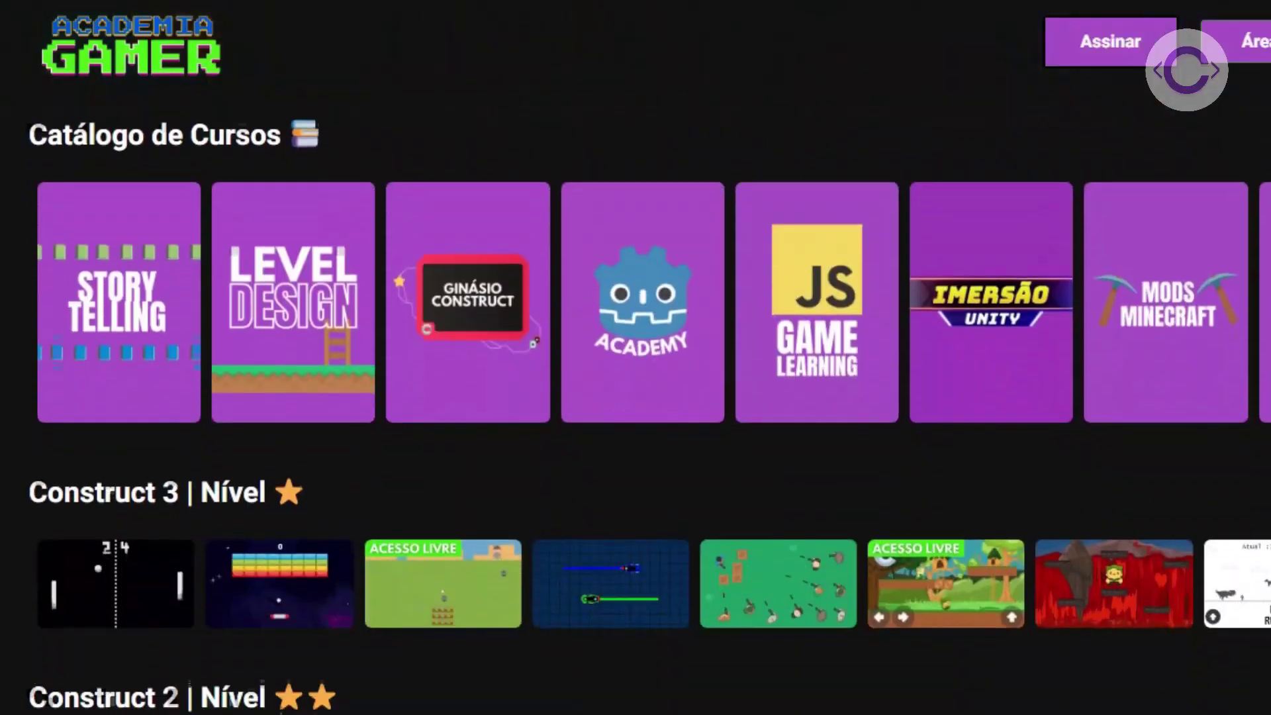
scroll(635, 397, "down", 5)
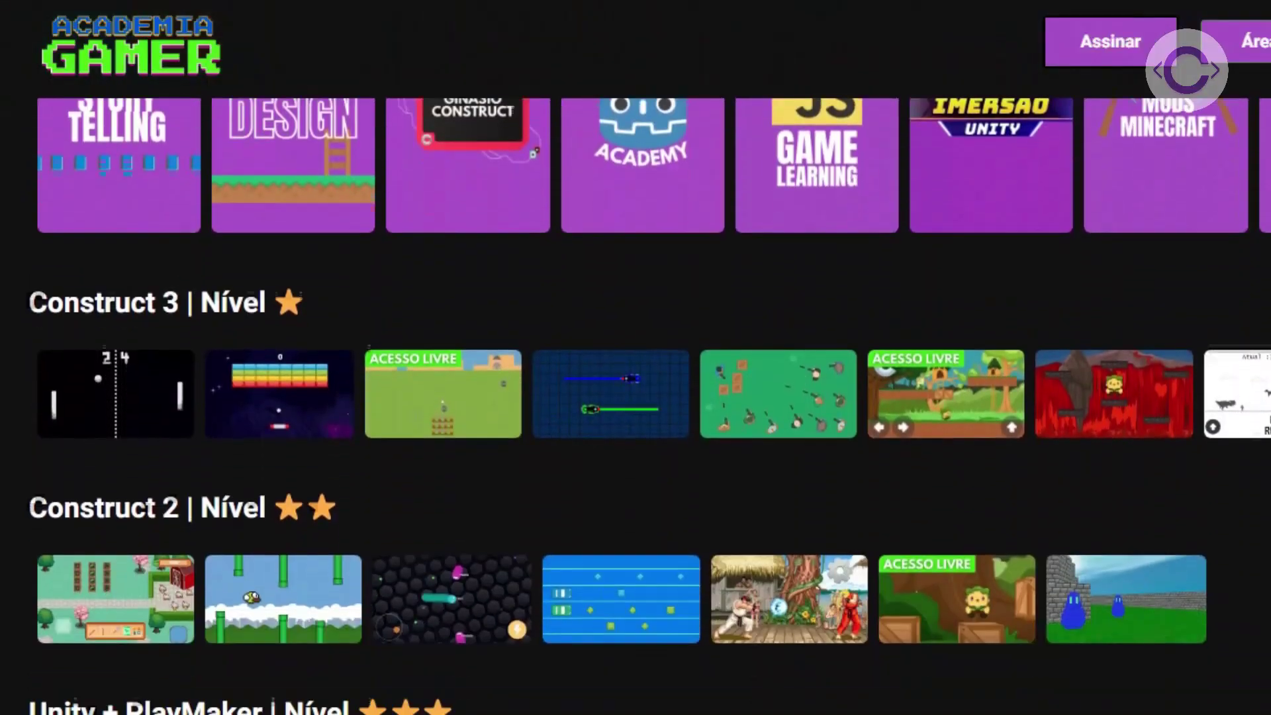
scroll(635, 397, "down", 12)
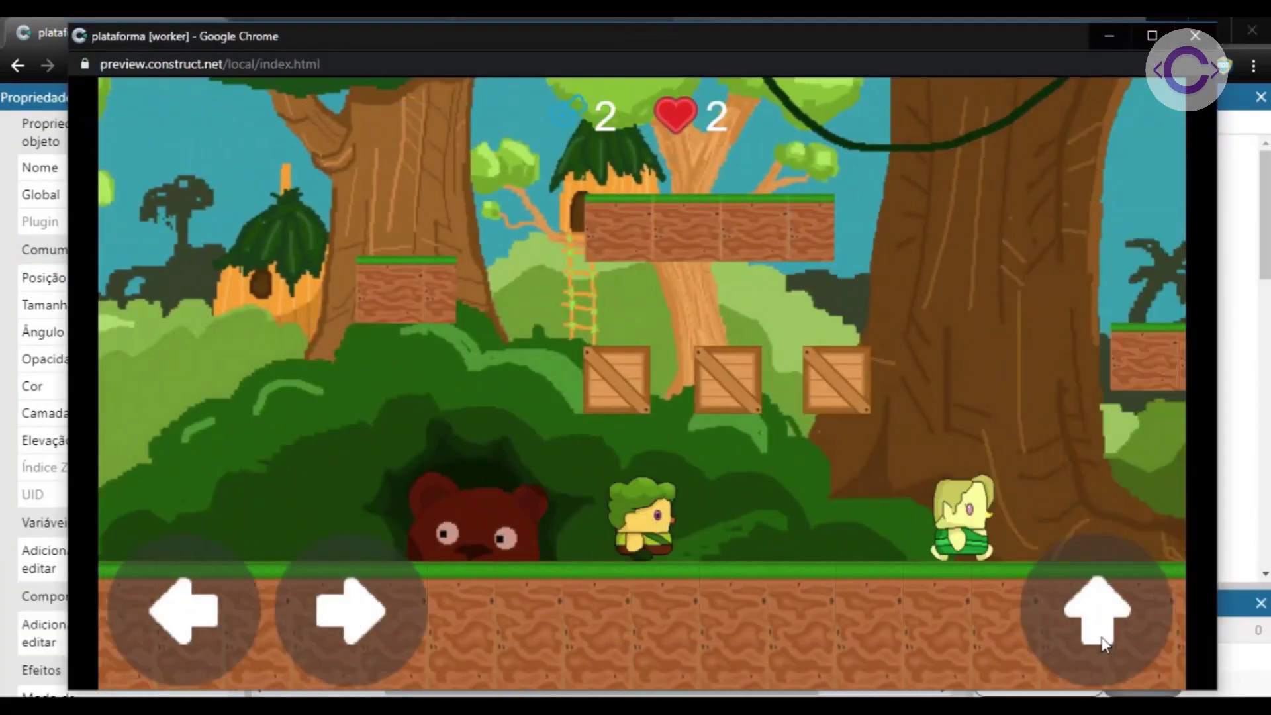
left_click(1104, 644)
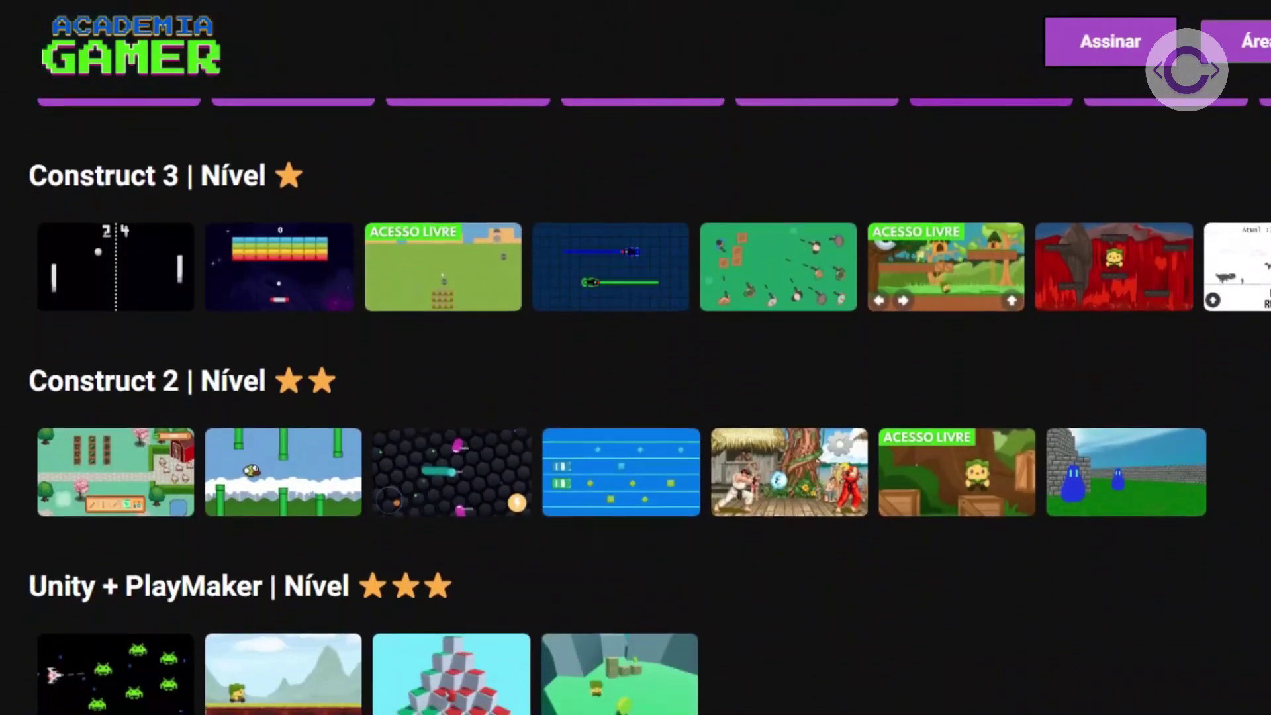
scroll(635, 397, "down", 15)
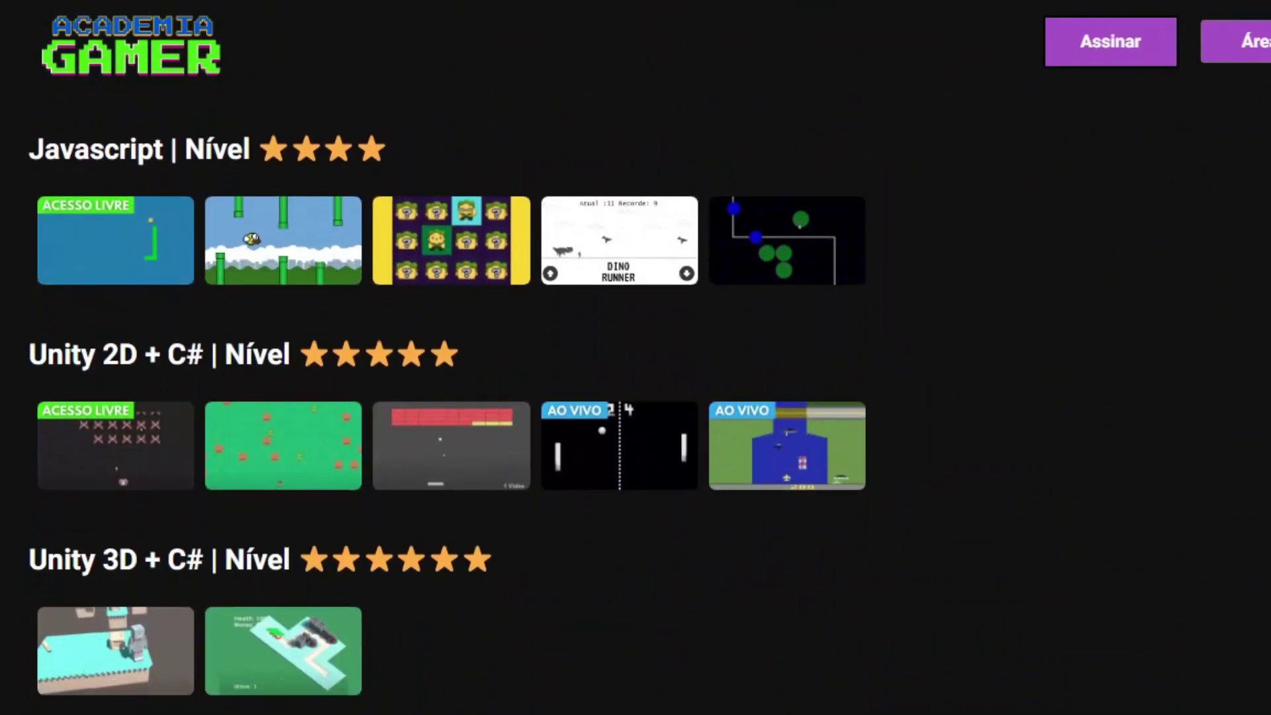
scroll(636, 397, "down", 5)
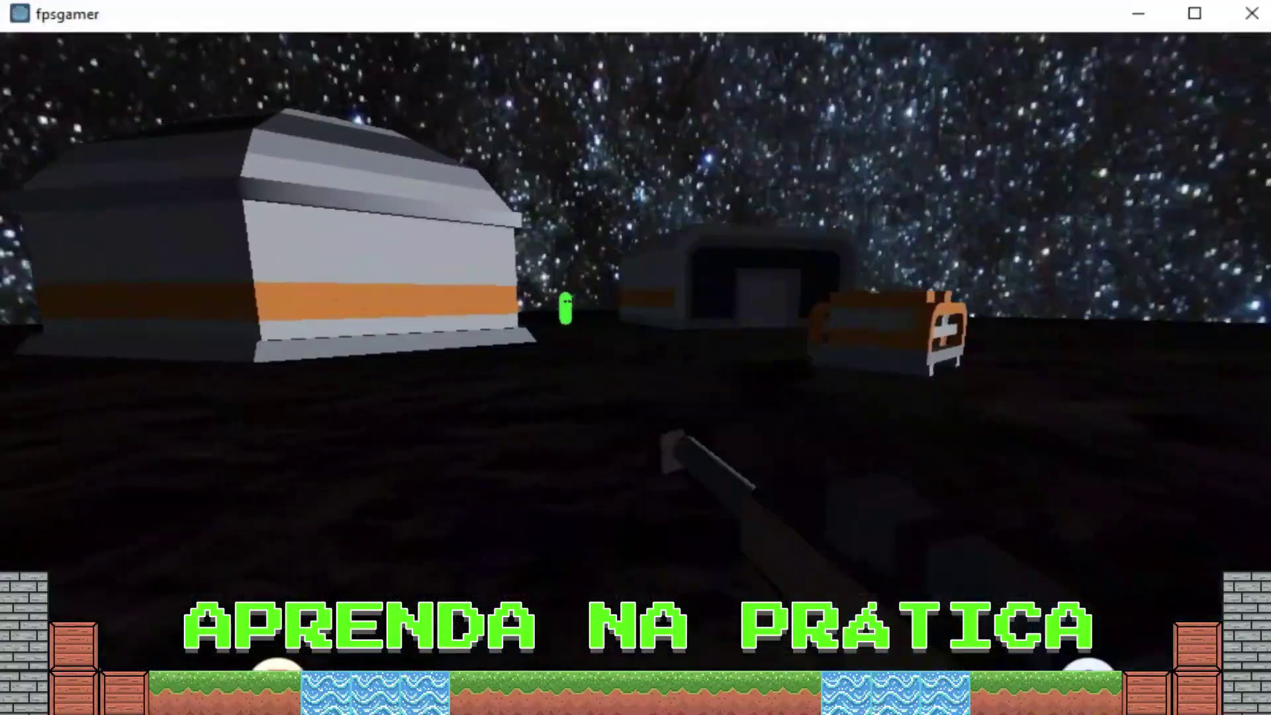
key("w")
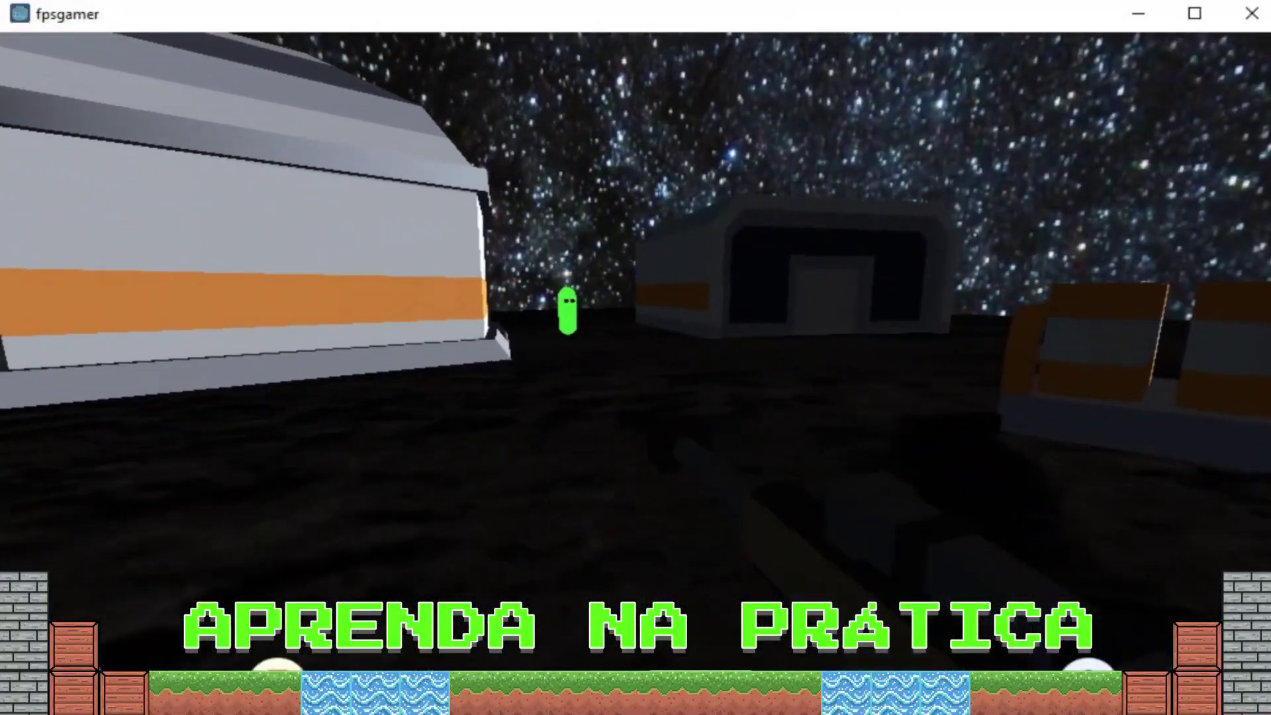